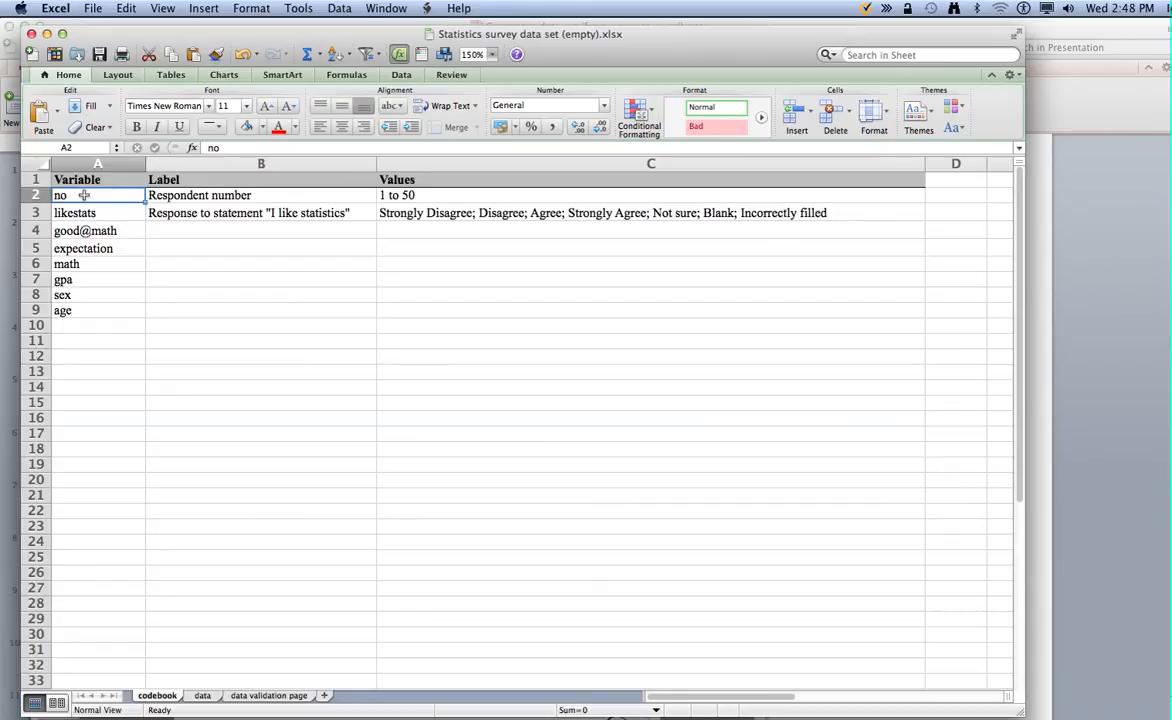
Step: Review the codebook's labels and values for the no and likestats variables against the paper survey in Paper Surveys.pdf
click(171, 200)
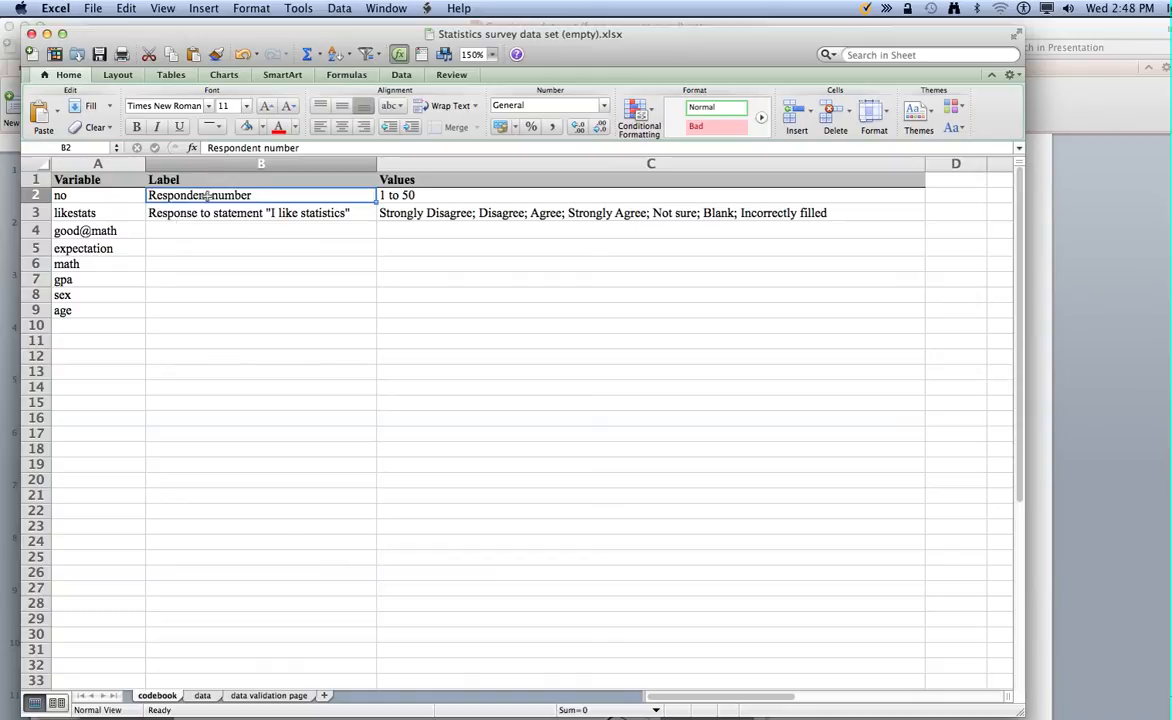
click(424, 195)
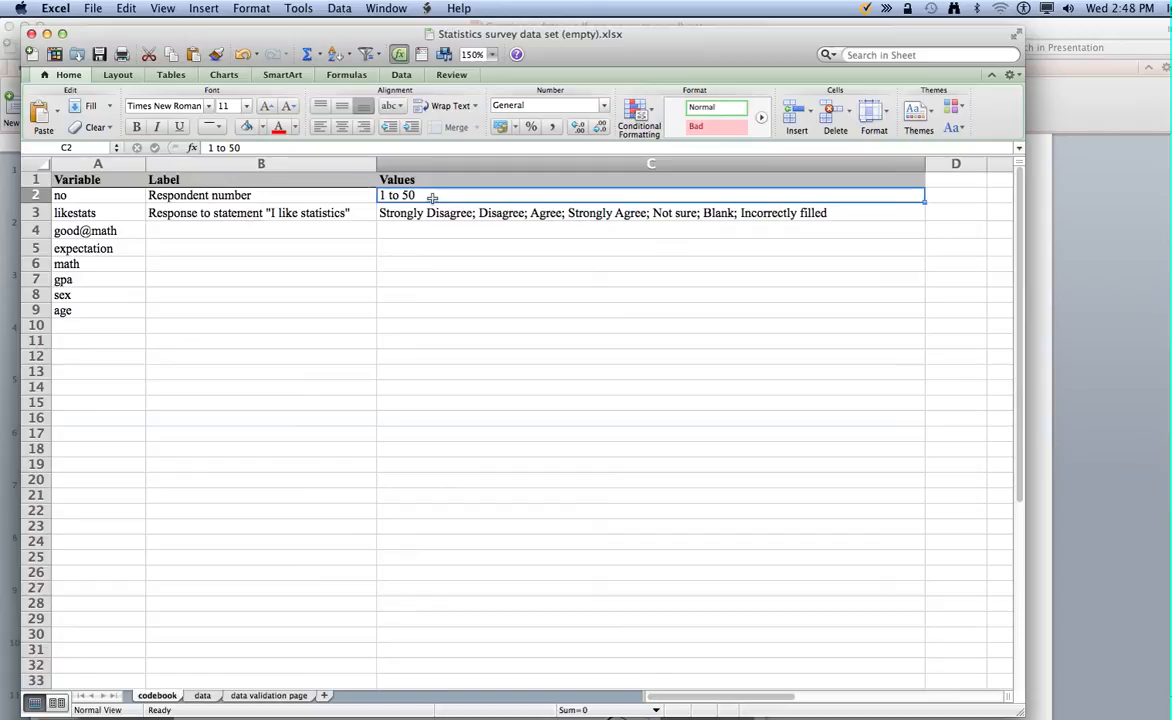
click(92, 193)
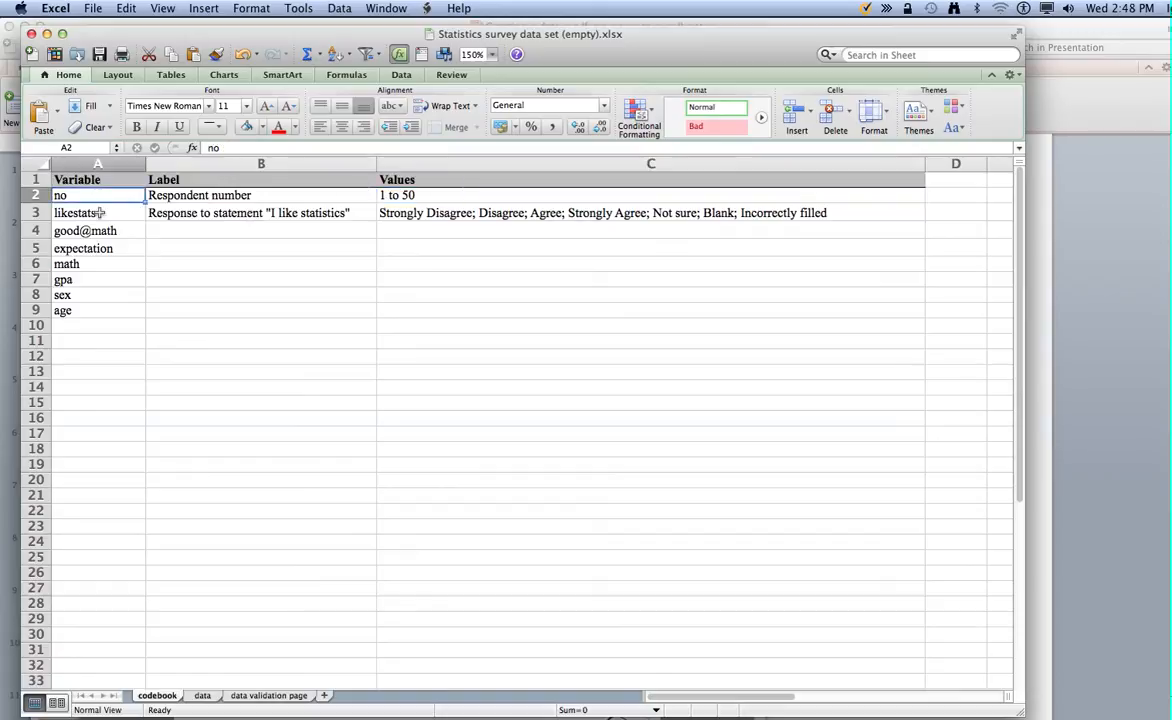
click(100, 212)
drag(220, 37, 785, 61)
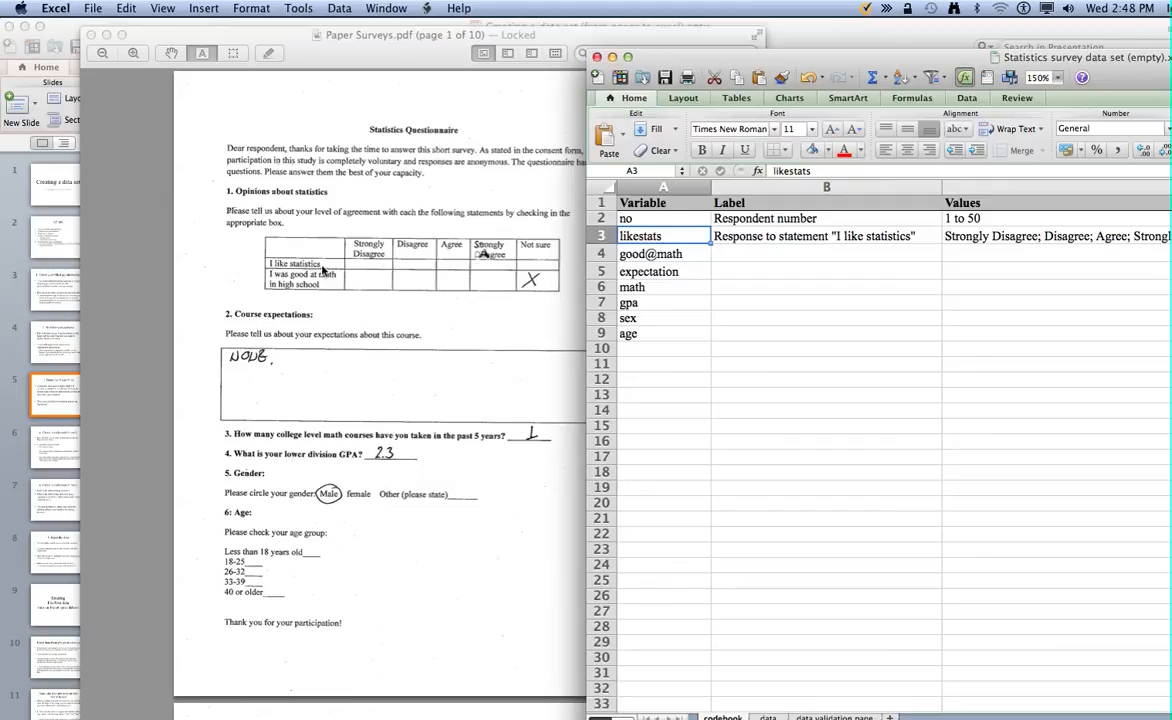
click(735, 238)
click(673, 238)
click(737, 239)
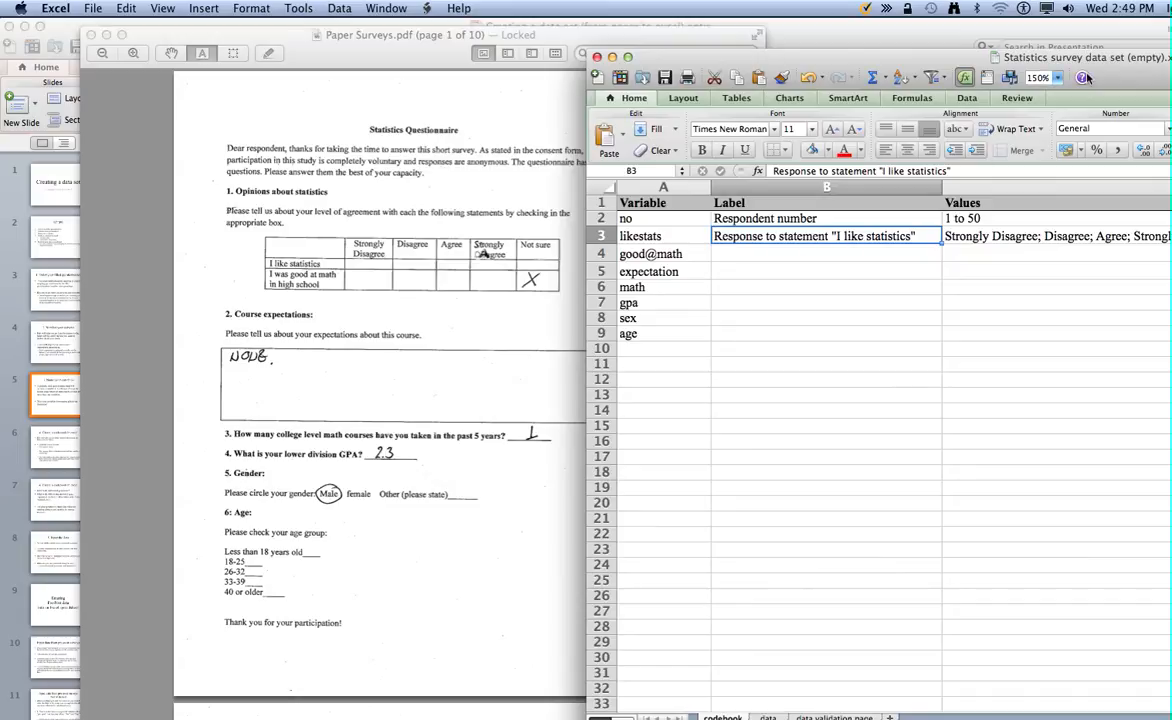
drag(1128, 70, 806, 52)
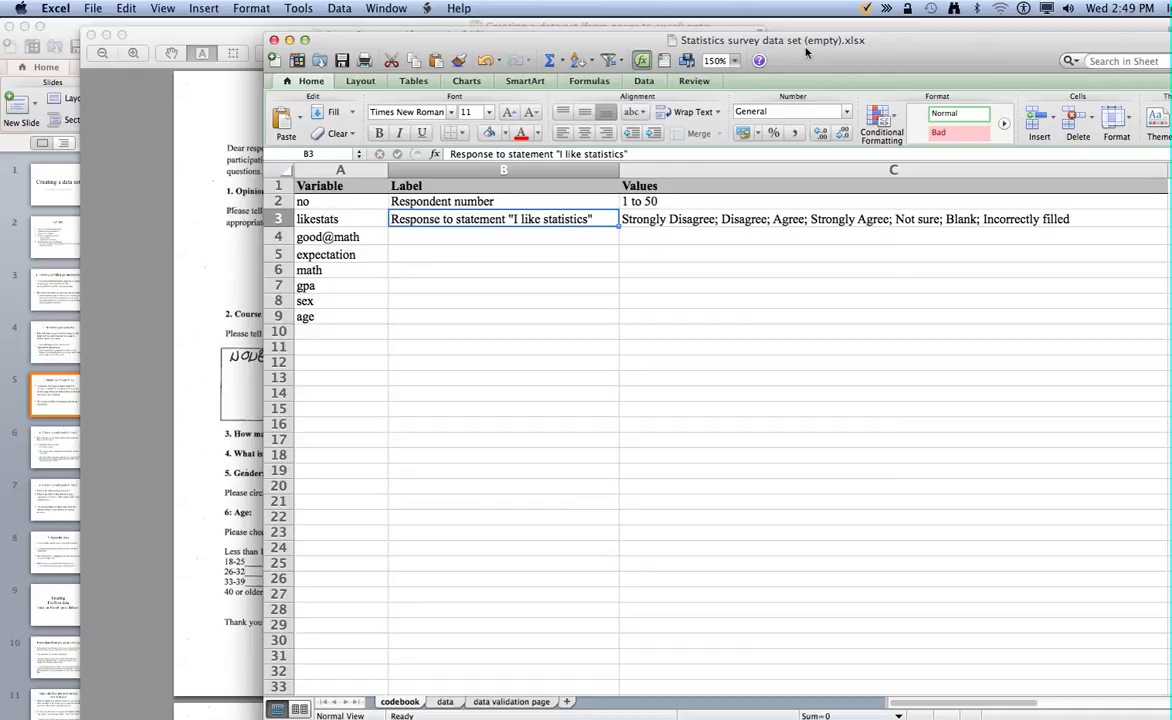
click(710, 219)
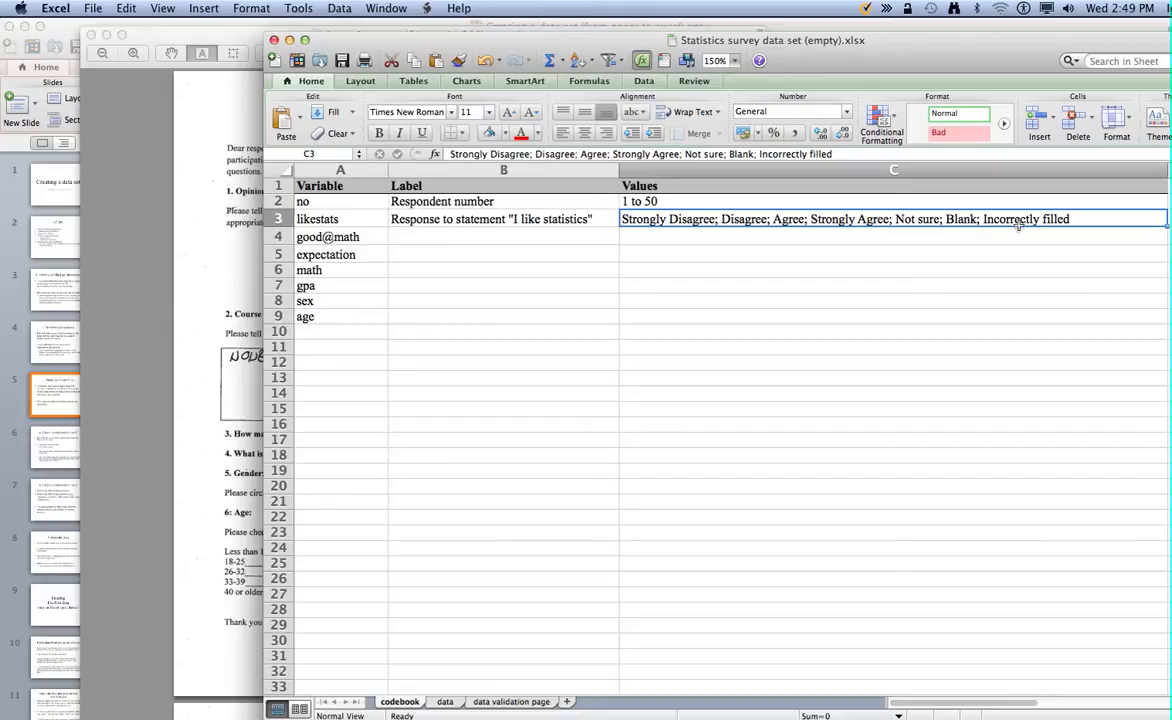
click(191, 215)
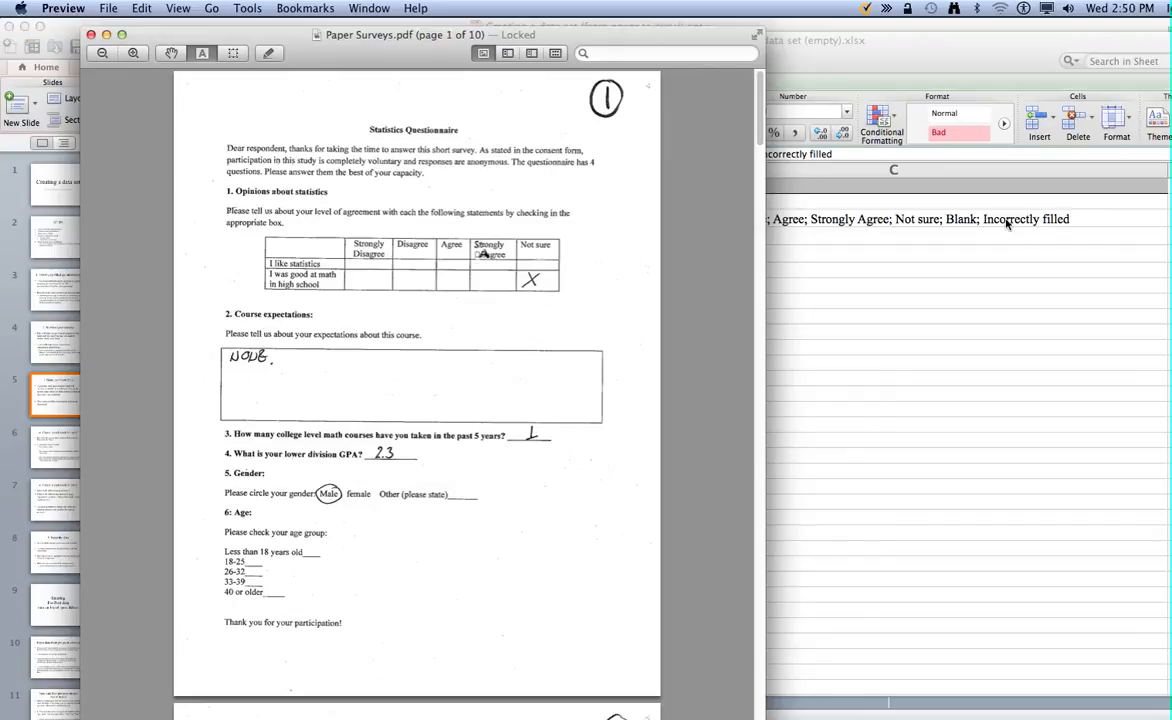
click(887, 226)
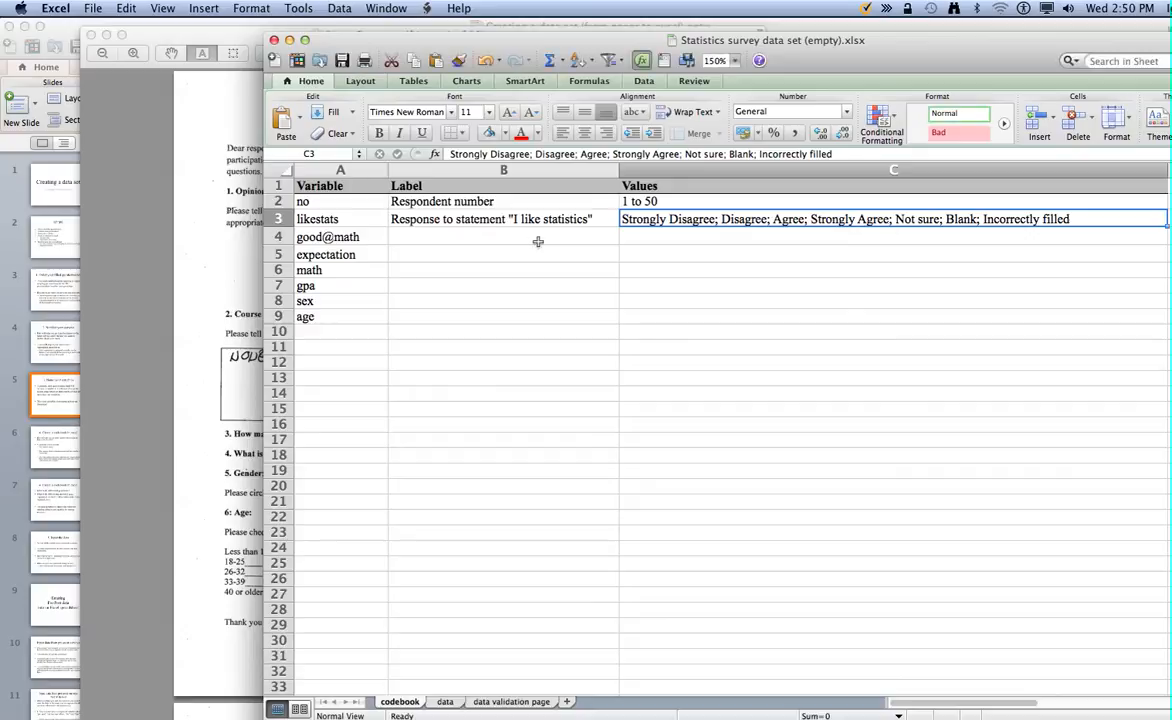
click(421, 219)
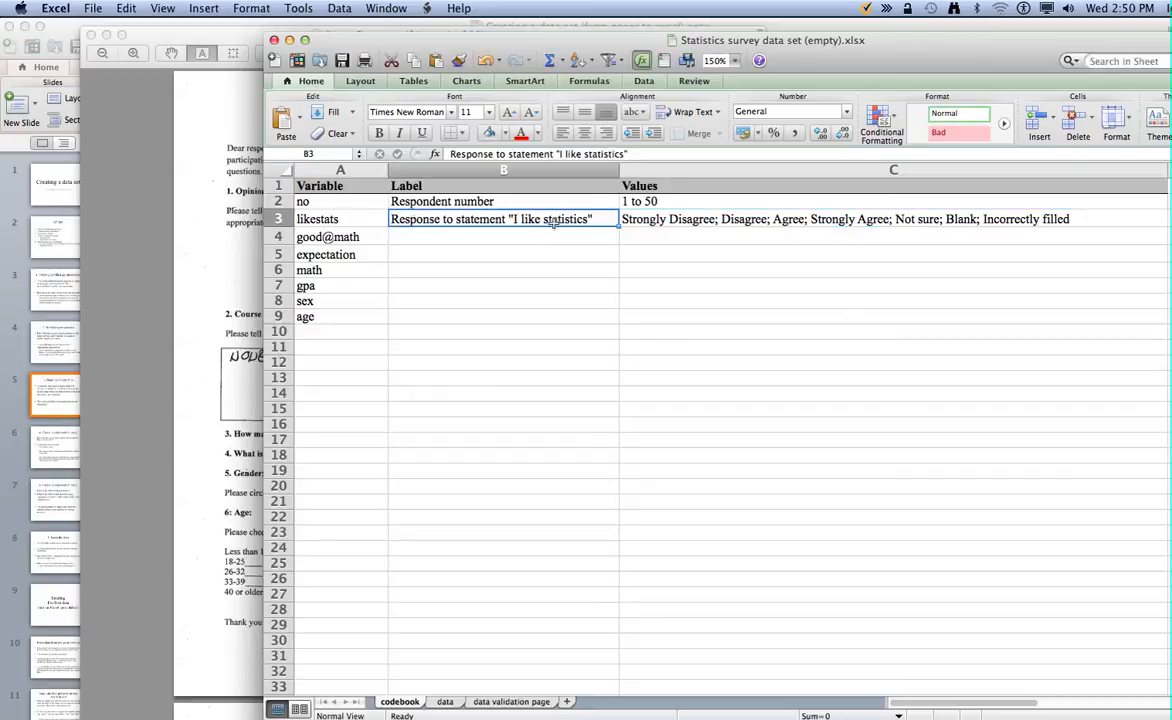
click(630, 218)
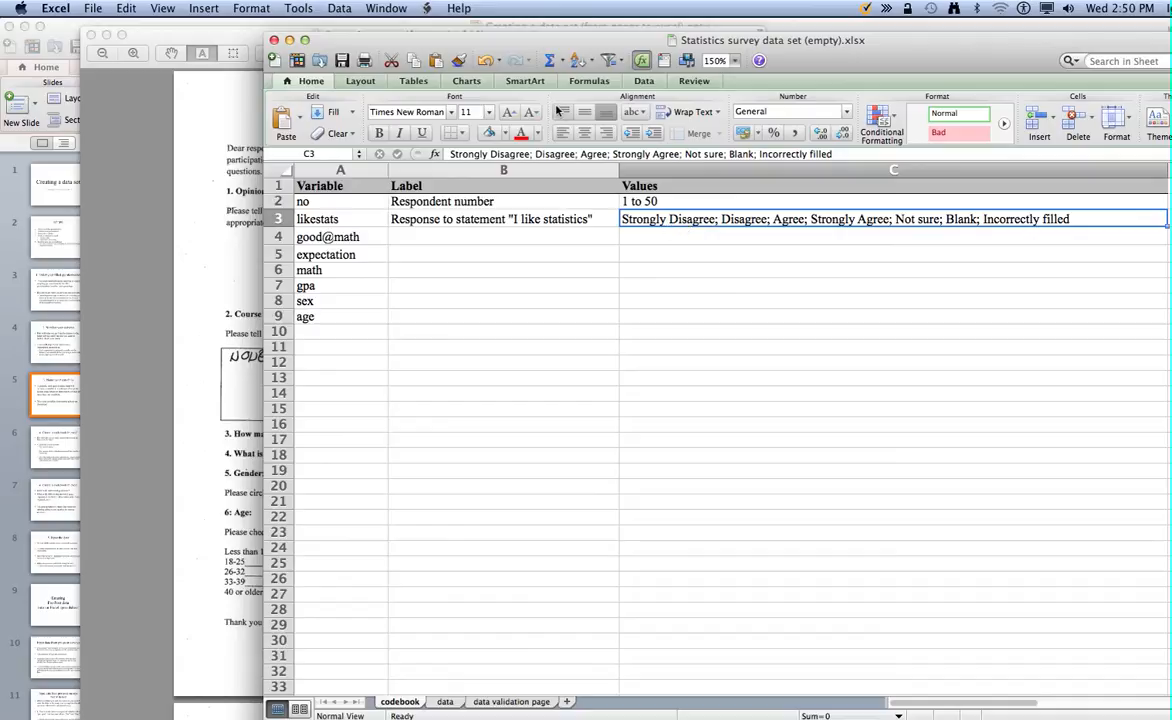
Step: Fill the likestats label down to good@math and reword it as Response to statement "I was good at math in highschool"
click(355, 237)
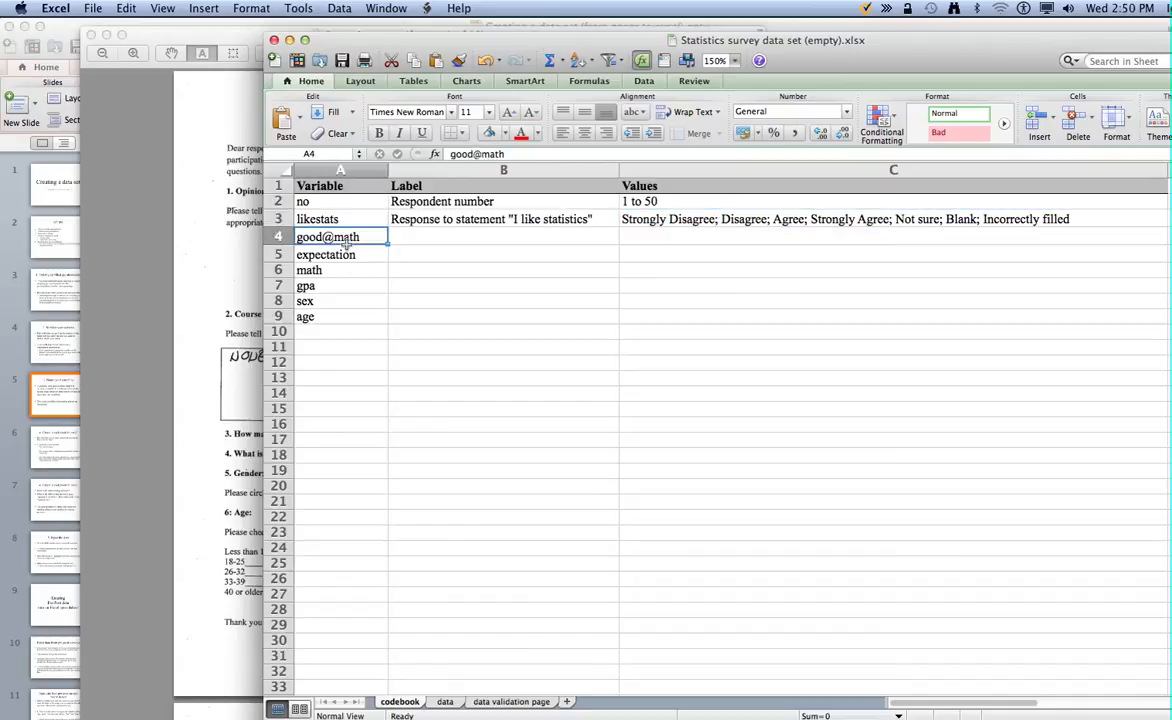
click(122, 240)
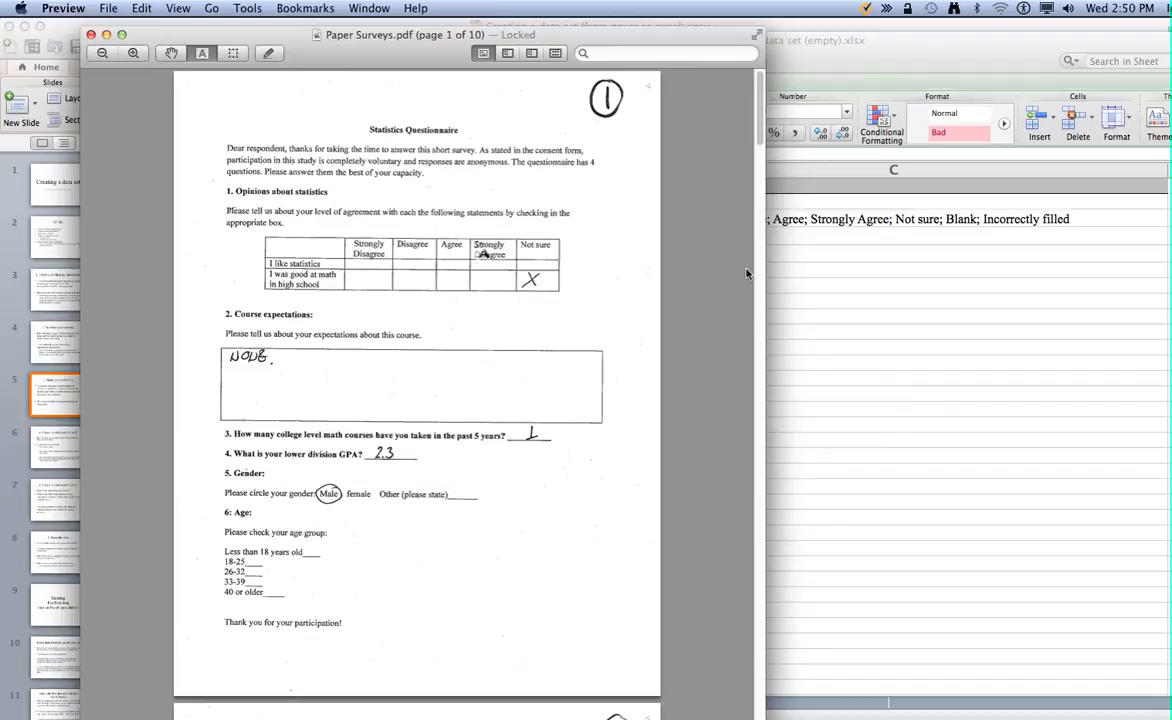
click(795, 272)
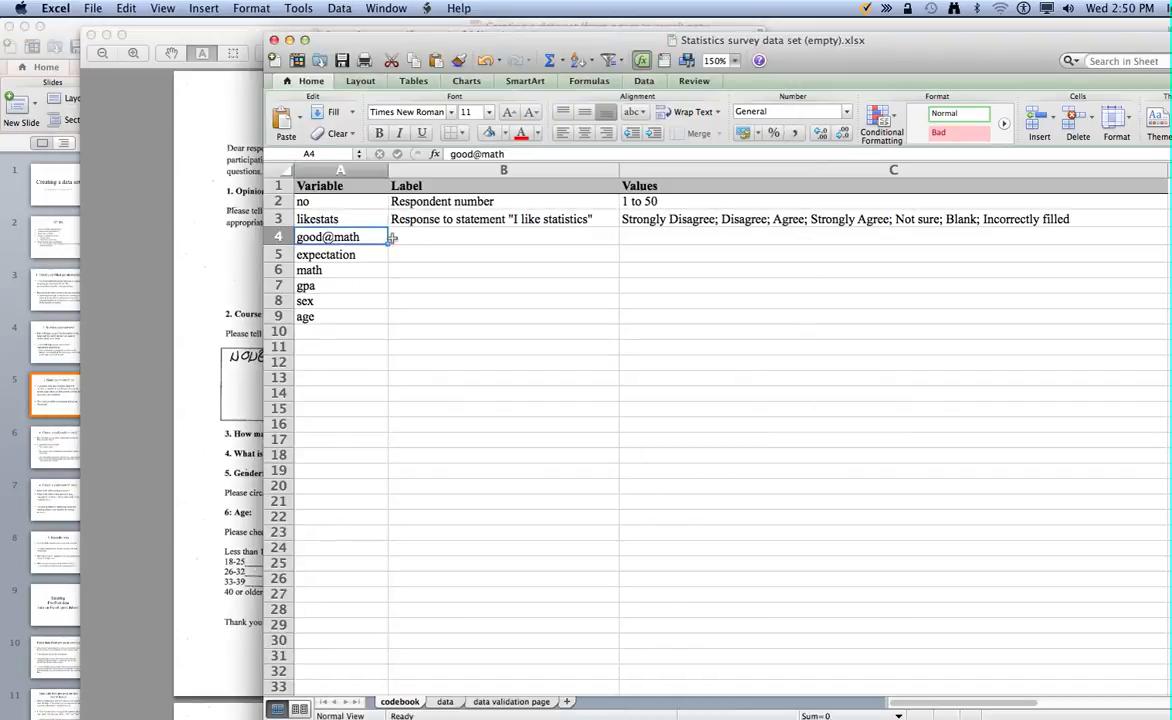
click(392, 217)
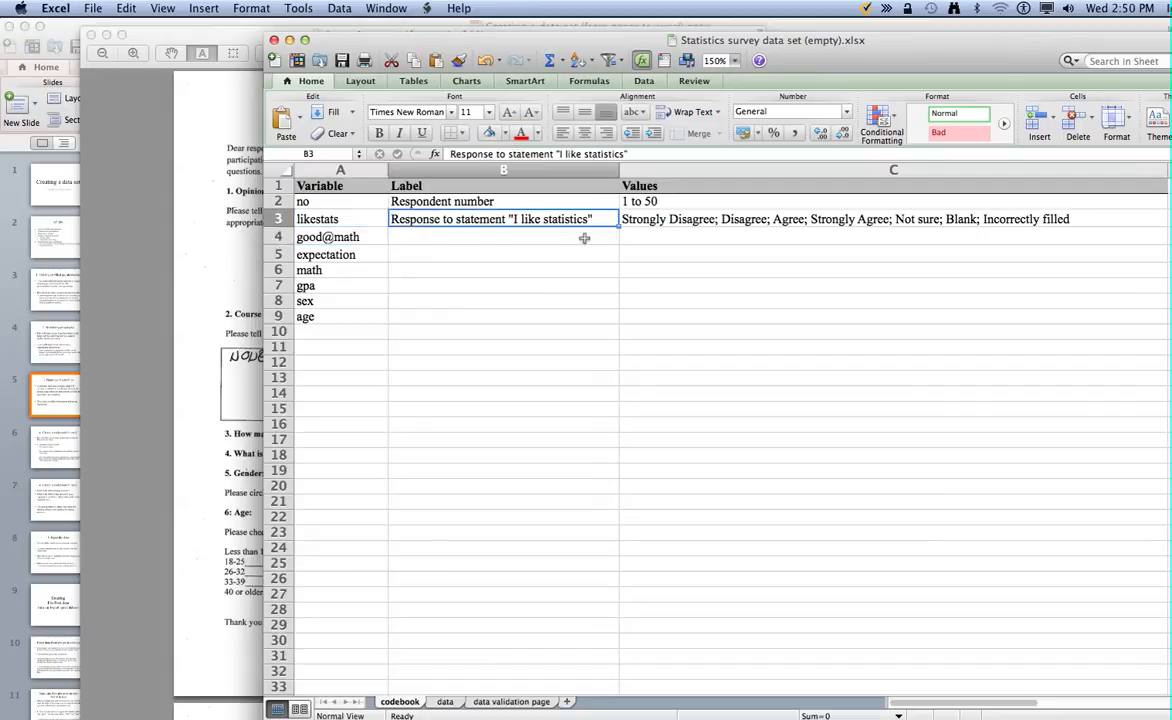
drag(619, 231, 620, 248)
click(515, 237)
double_click(514, 237)
drag(522, 237, 585, 237)
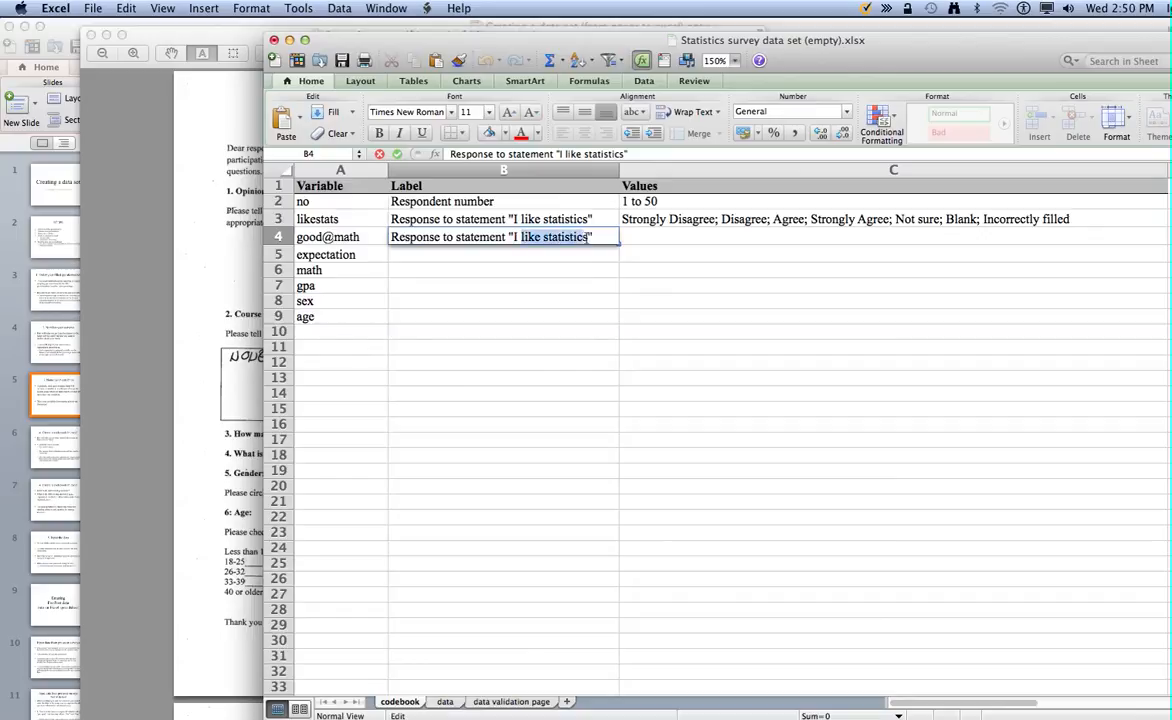
text(was good at math in highschoo)
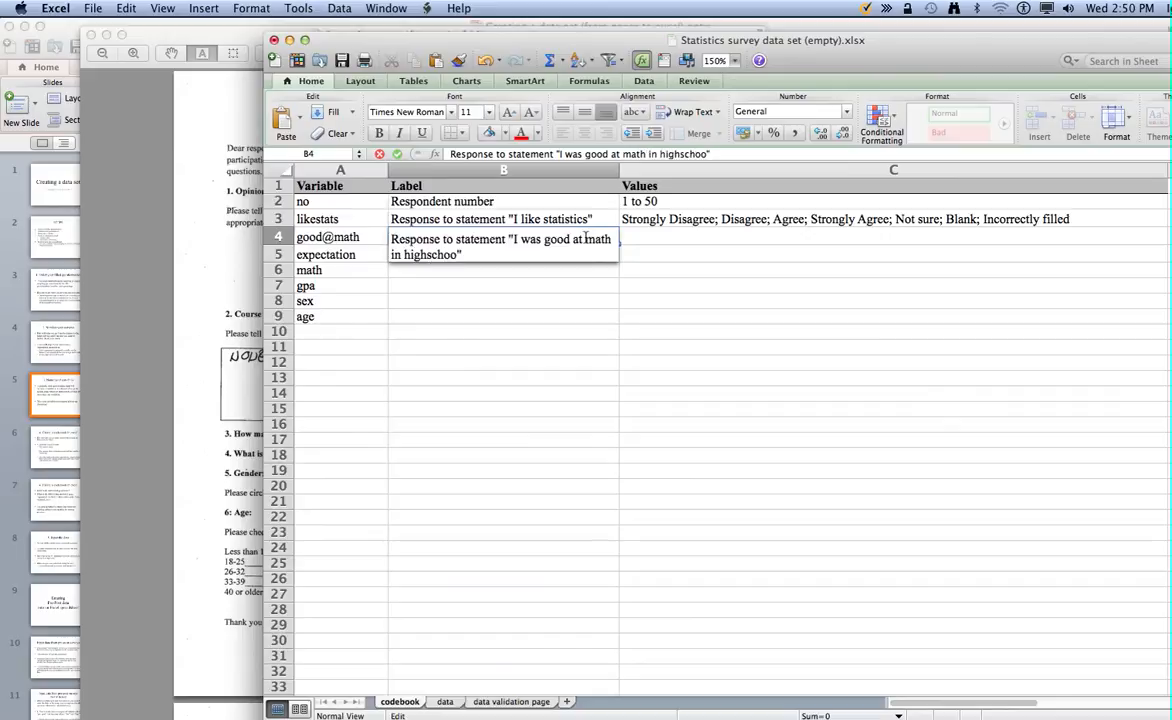
text(l)
key(Return)
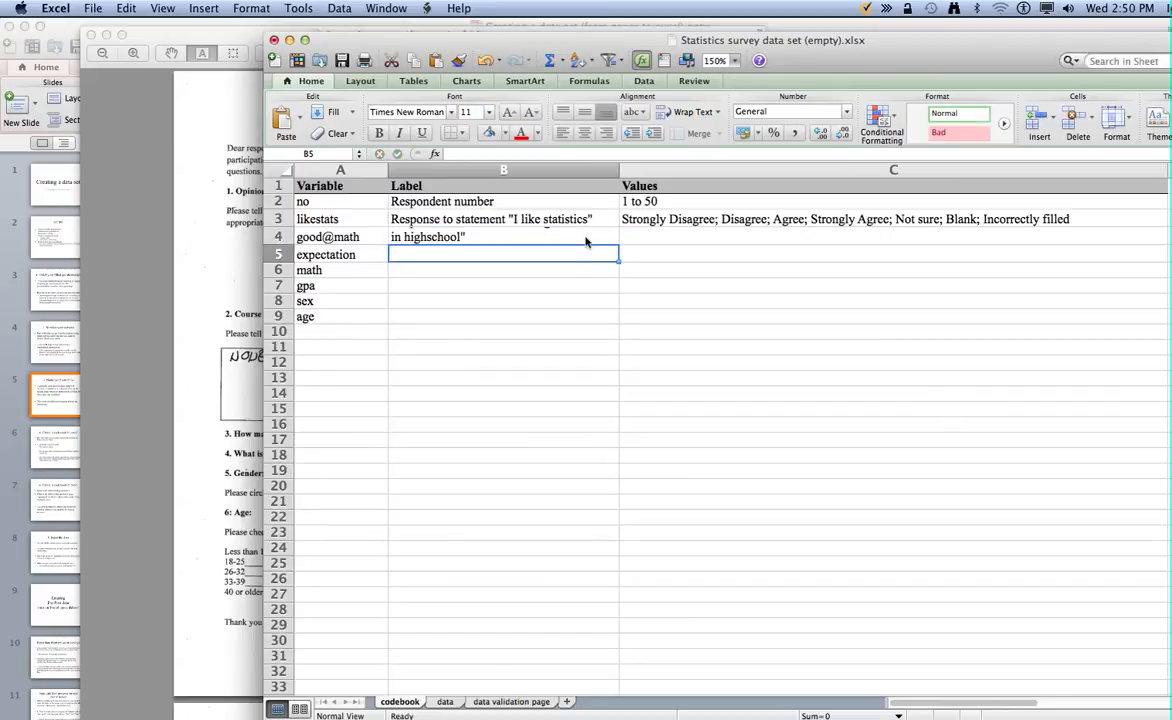
Step: Fill the list of response values from likestats down to the good@math row
key(Up)
key(Up)
key(Right)
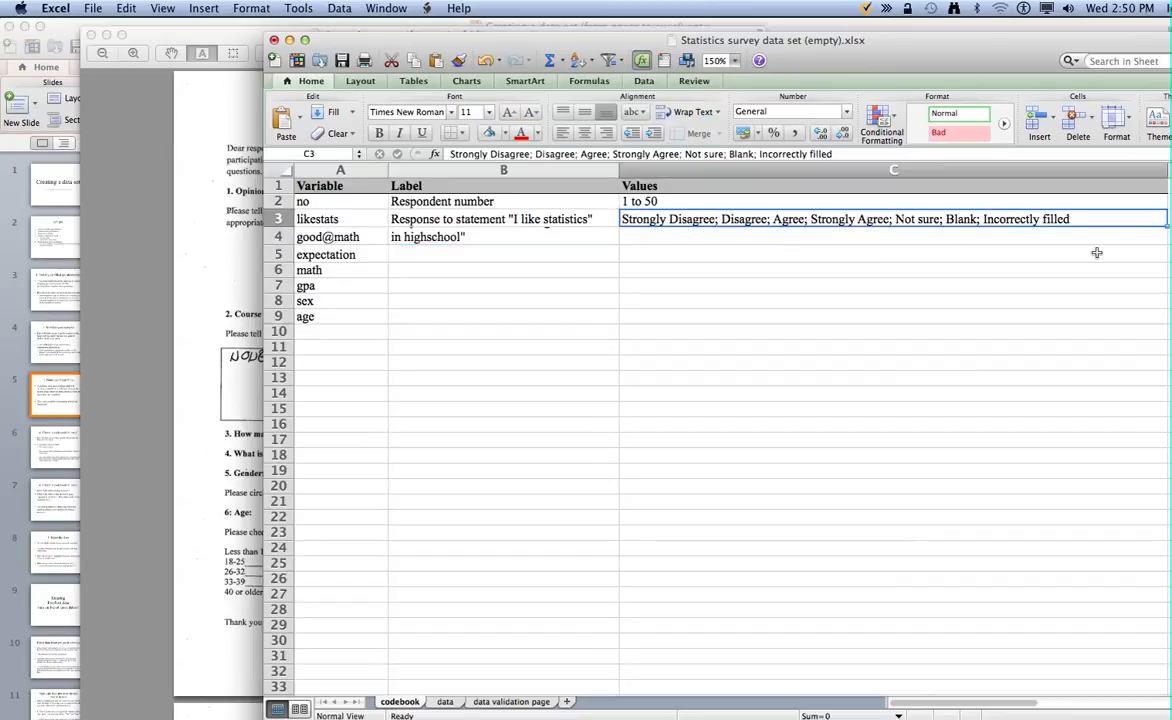
drag(1164, 230, 1164, 248)
click(648, 236)
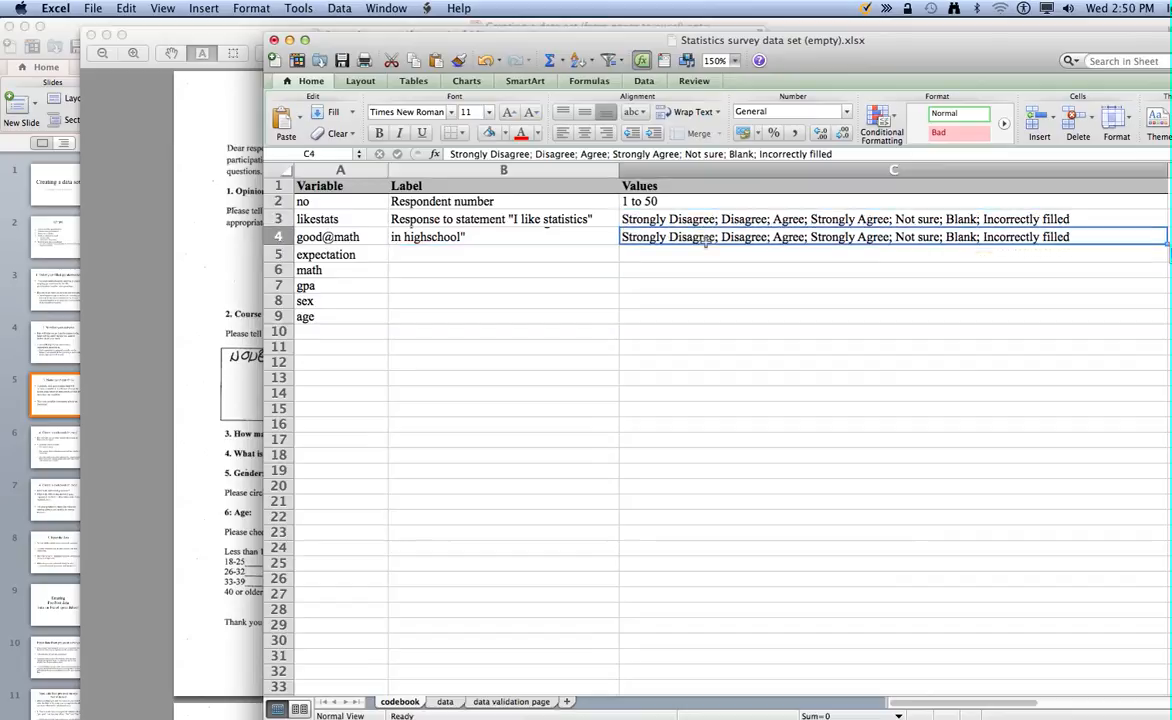
Step: Check the course expectations question in the paper survey and label the expectation variable "Open ended item asking for course expectations"
click(228, 191)
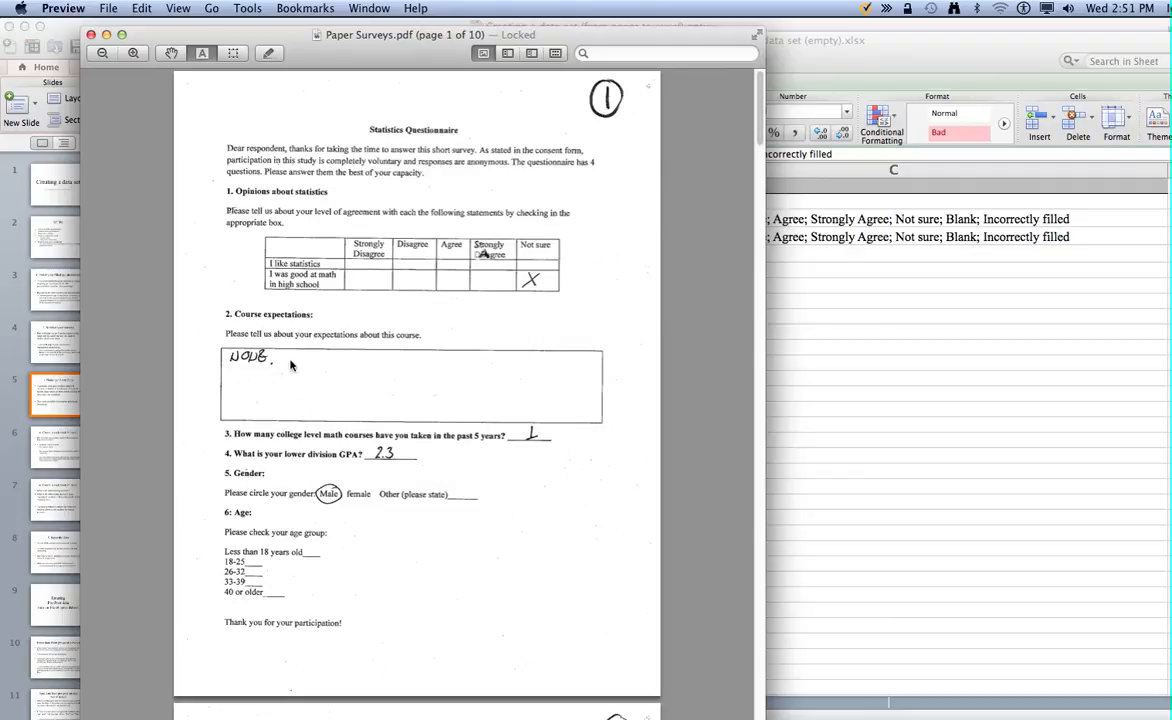
click(905, 327)
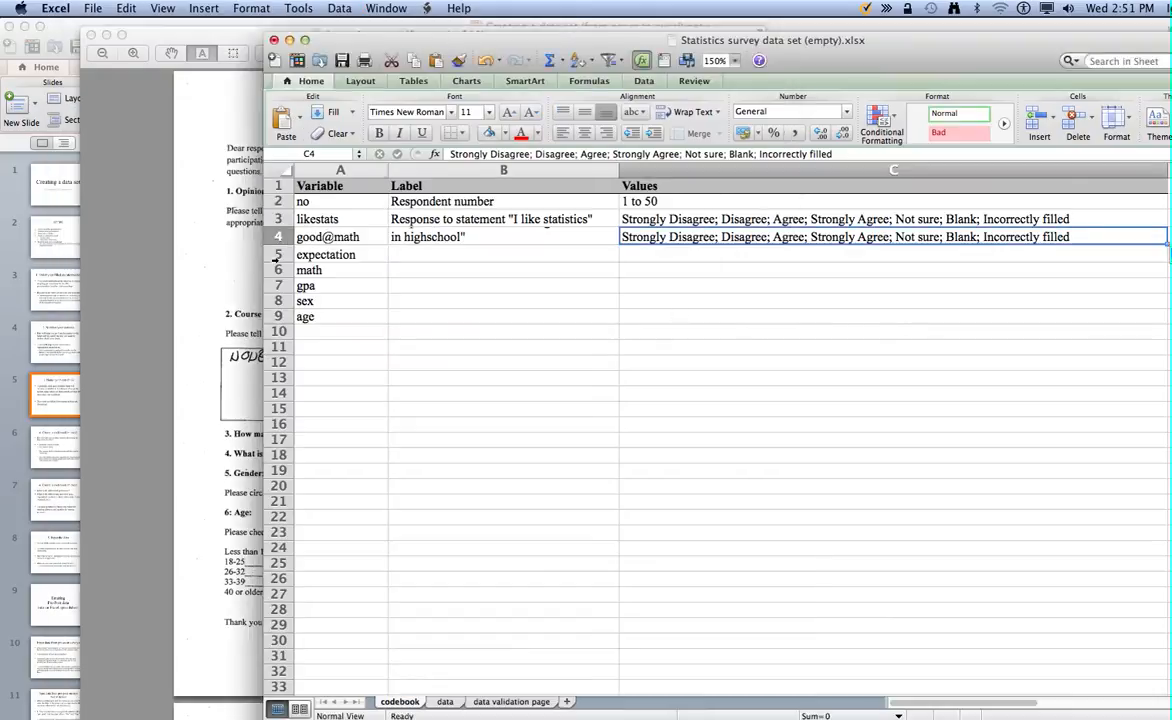
click(330, 254)
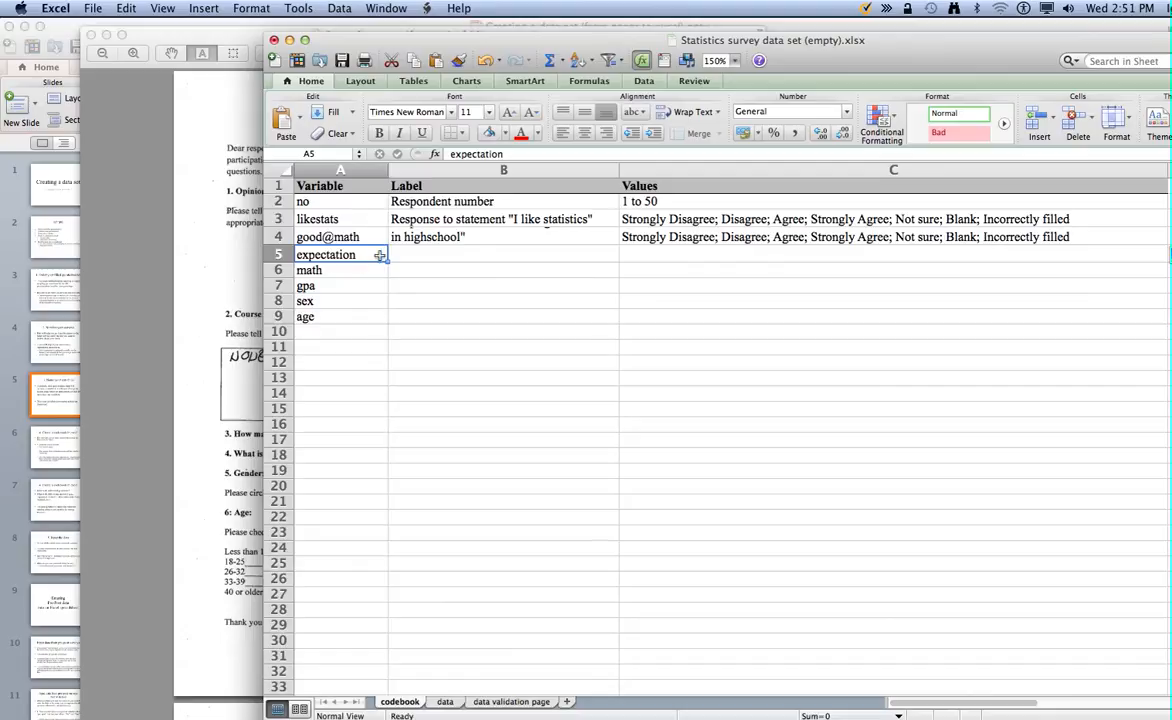
double_click(399, 255)
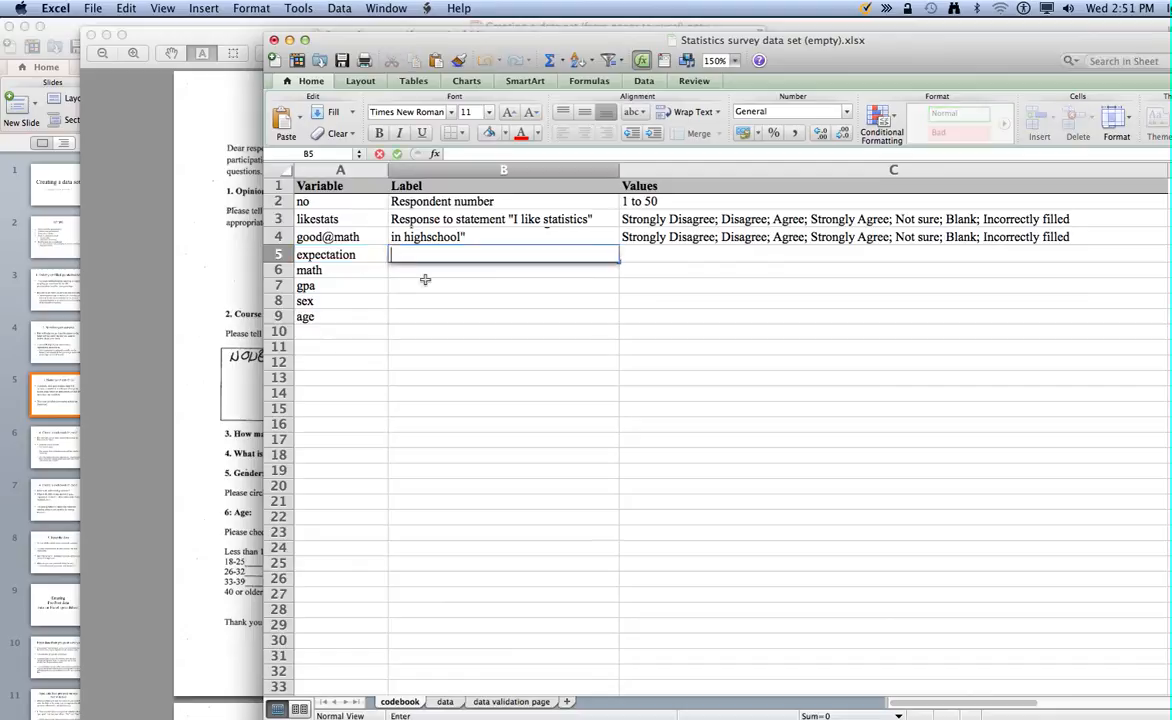
text(O)
text(en ended item)
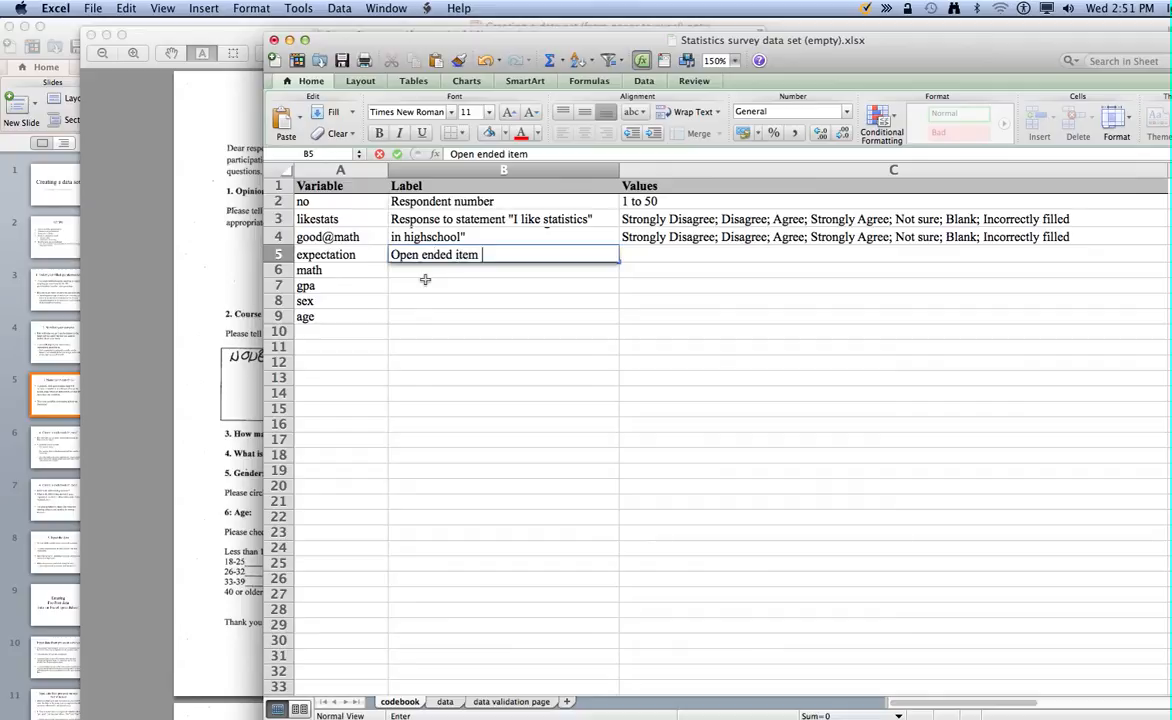
text( asking for course expe)
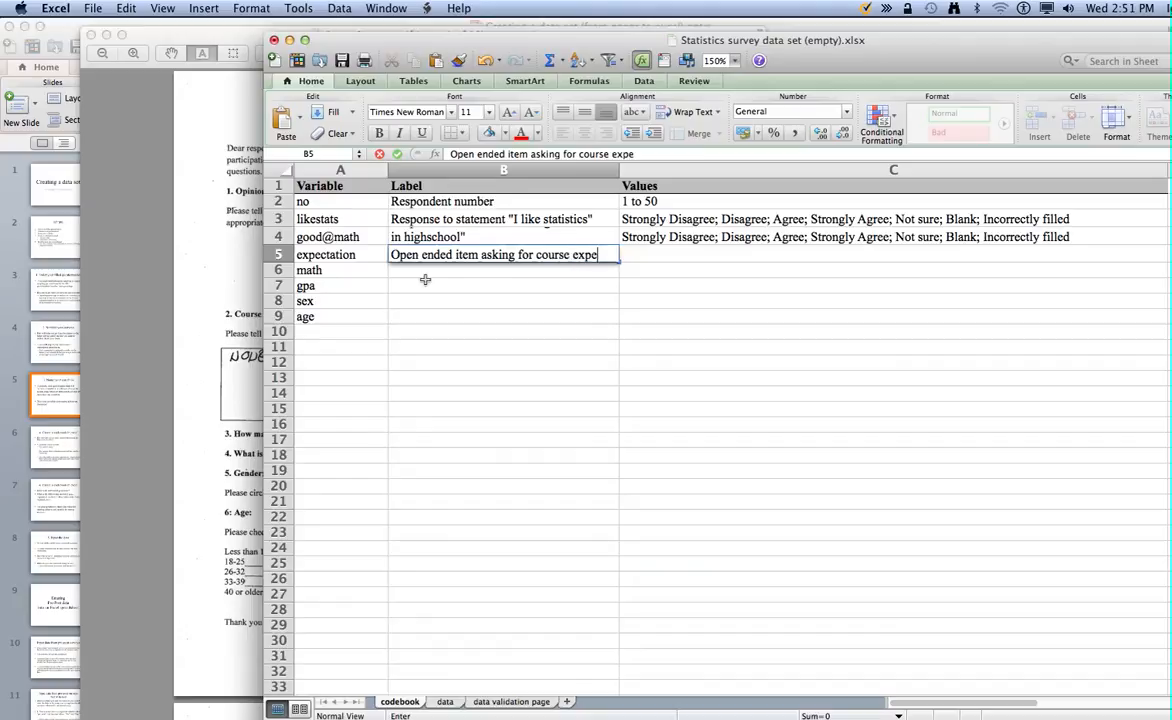
text(ctations)
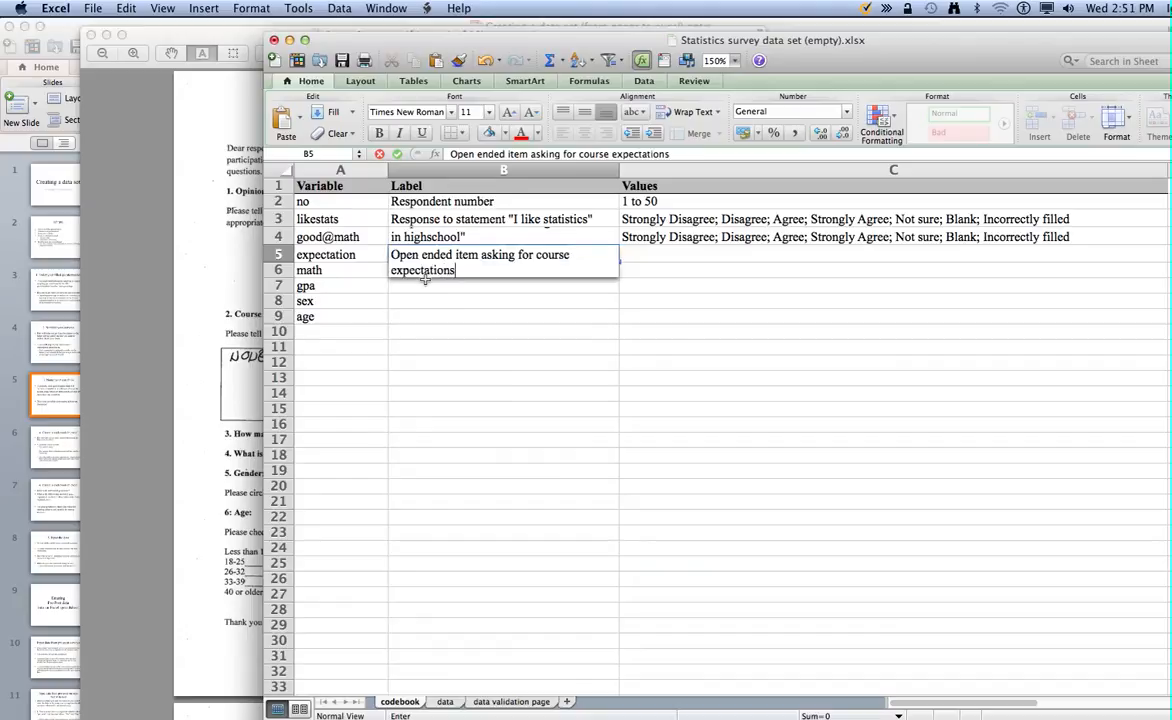
key(Return)
Step: Enter "Open ended (Text box)" as the values for the expectation variable
click(645, 256)
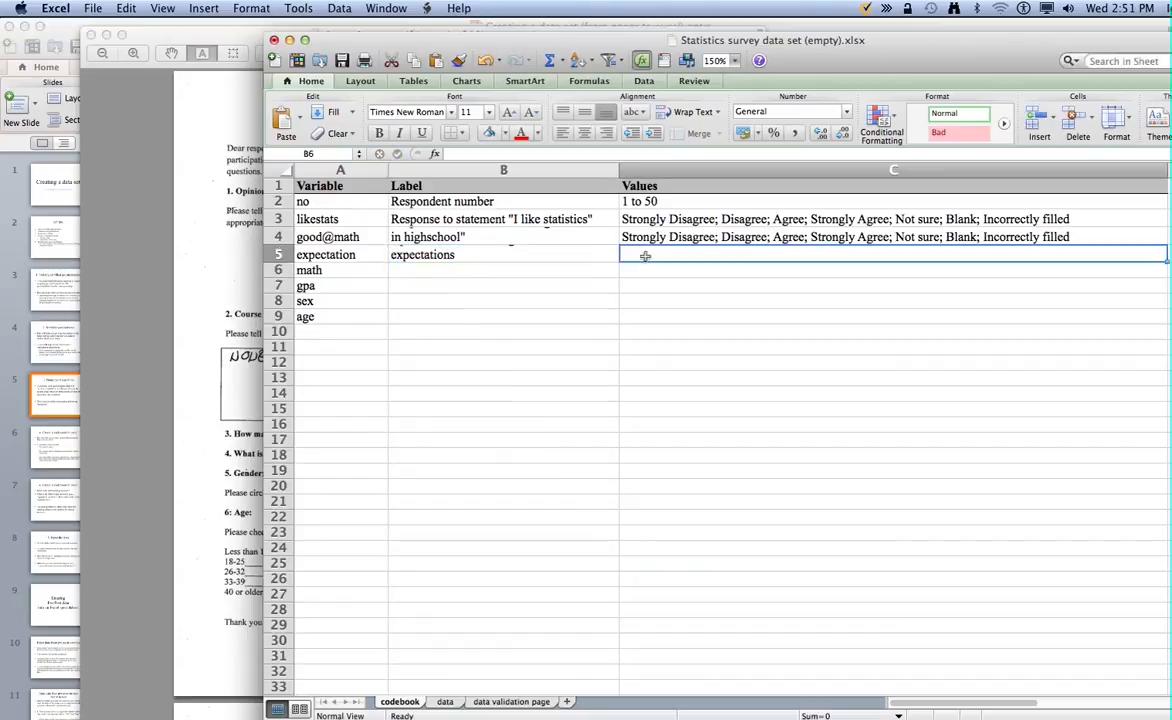
text(Open ended)
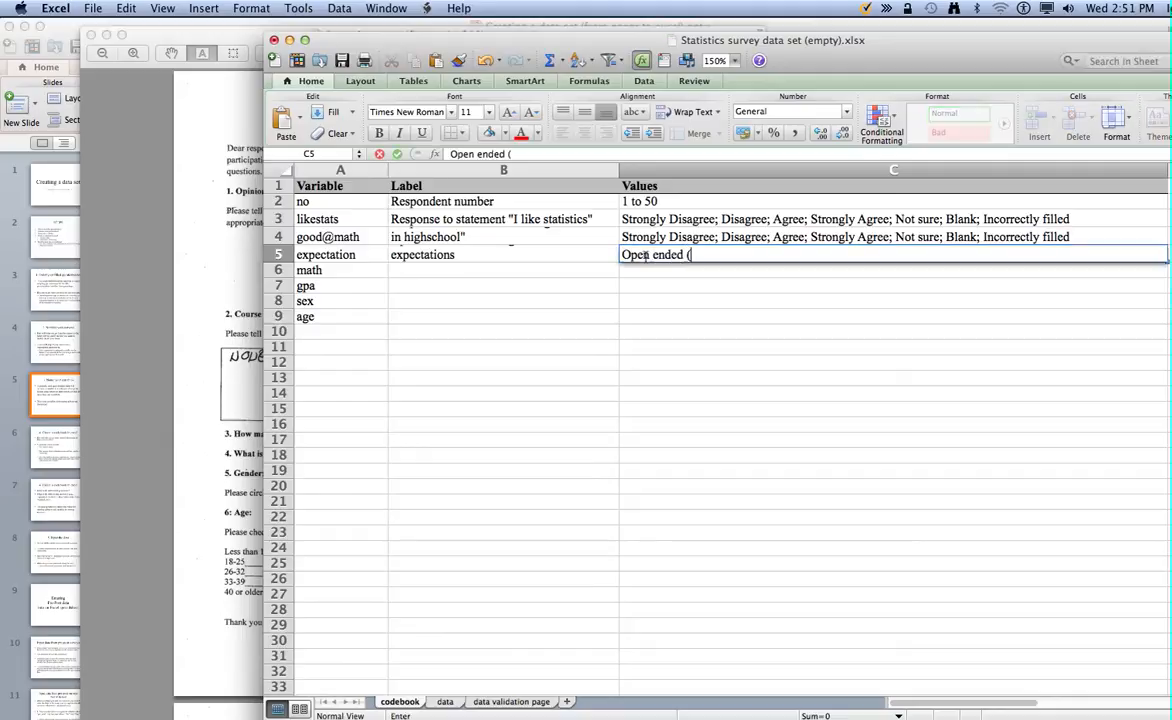
text((Text box)
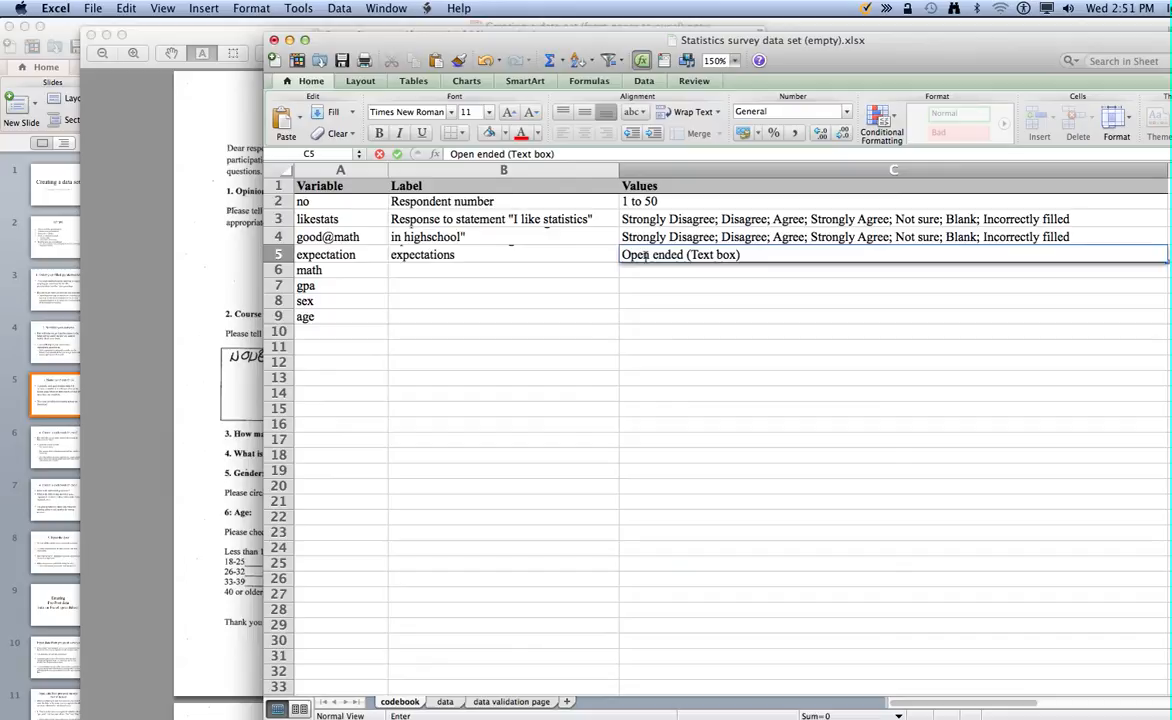
key(Return)
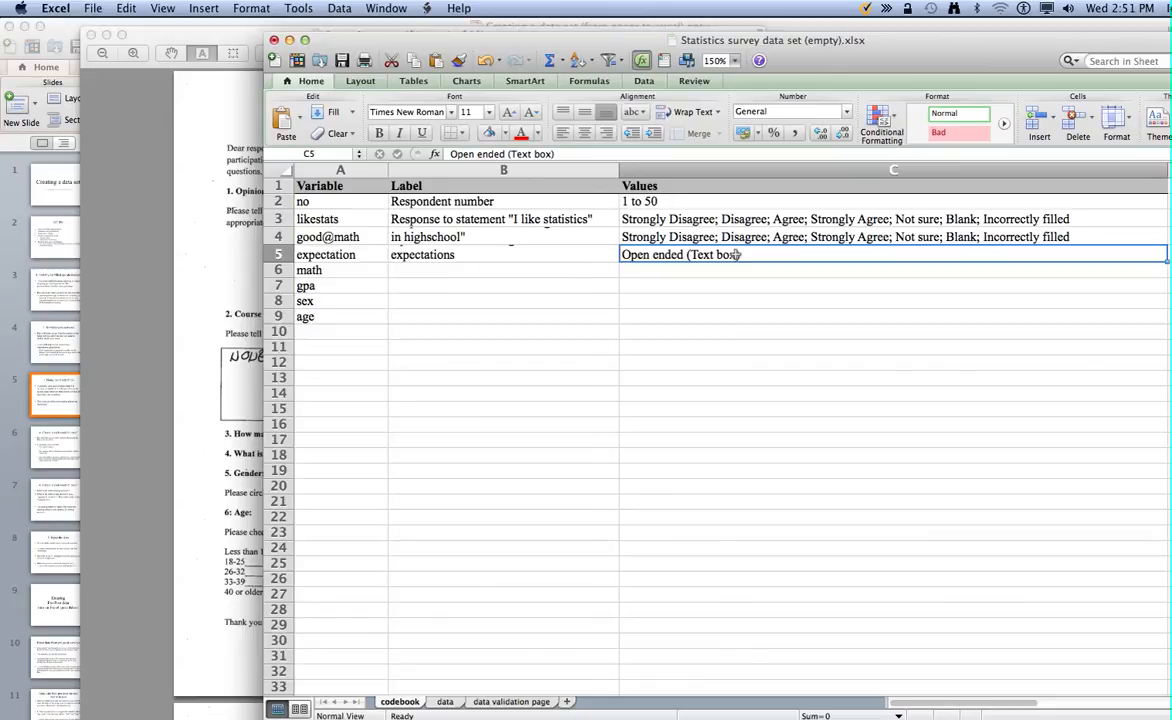
Step: Check the paper survey's remaining questions and view the codebook sheet of the completed workbook Statistics survey data set.xlsx
click(226, 338)
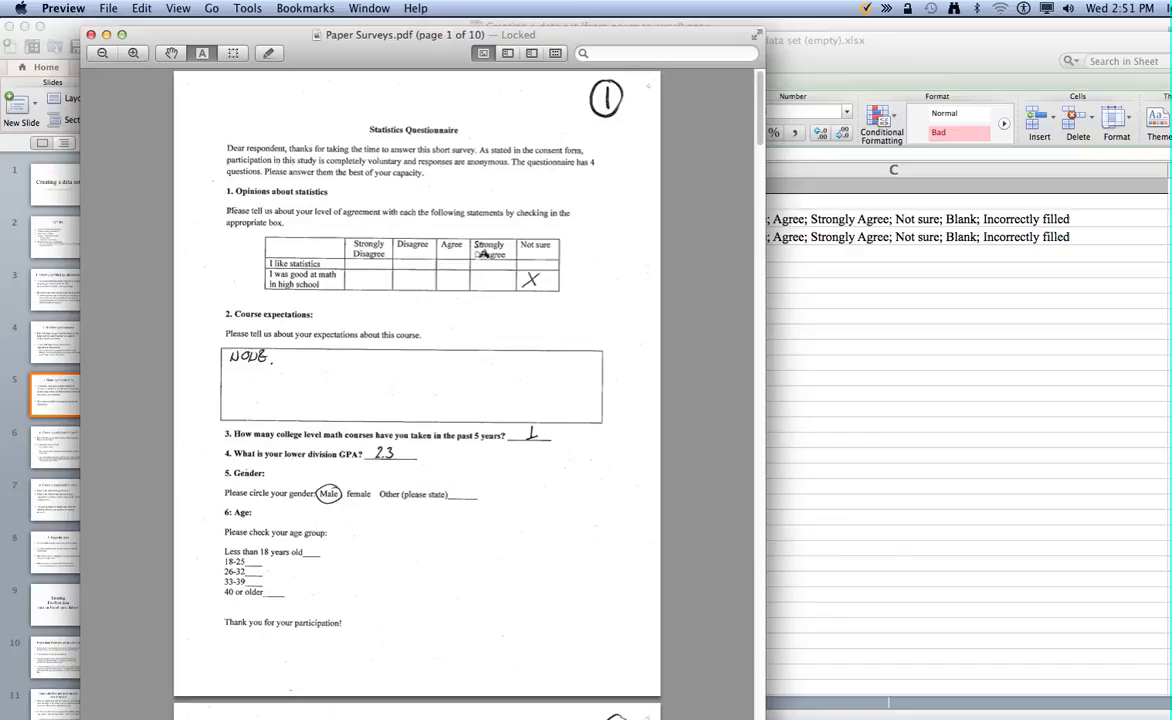
click(806, 361)
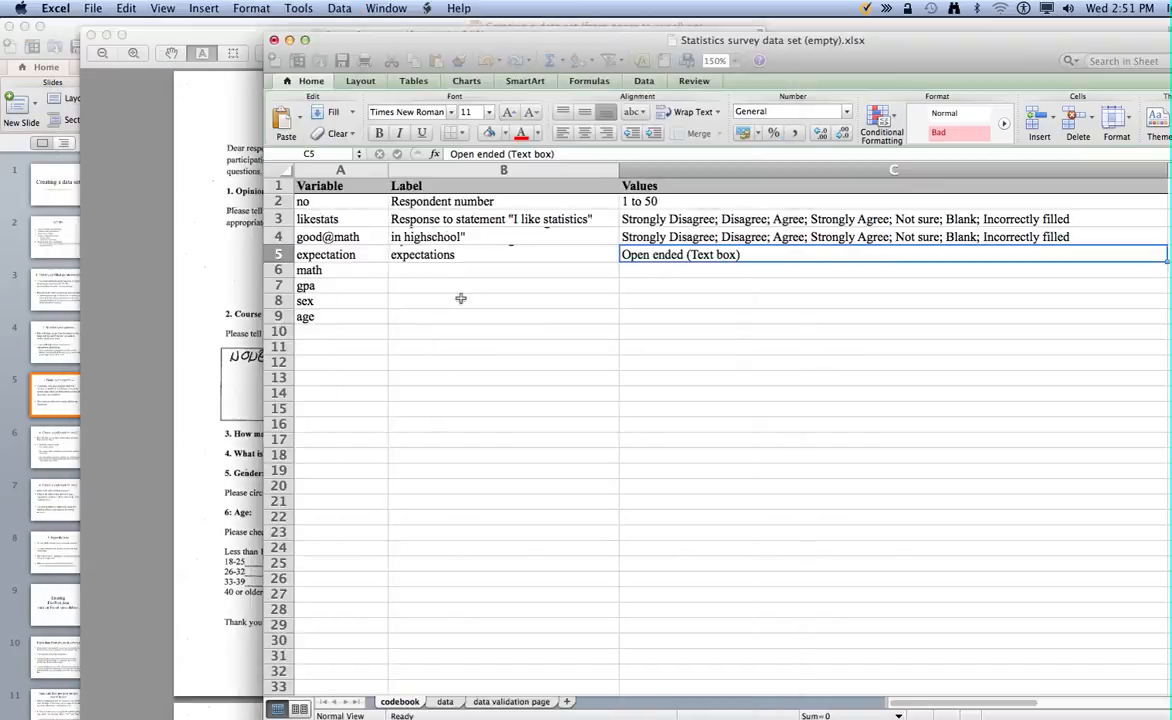
click(333, 271)
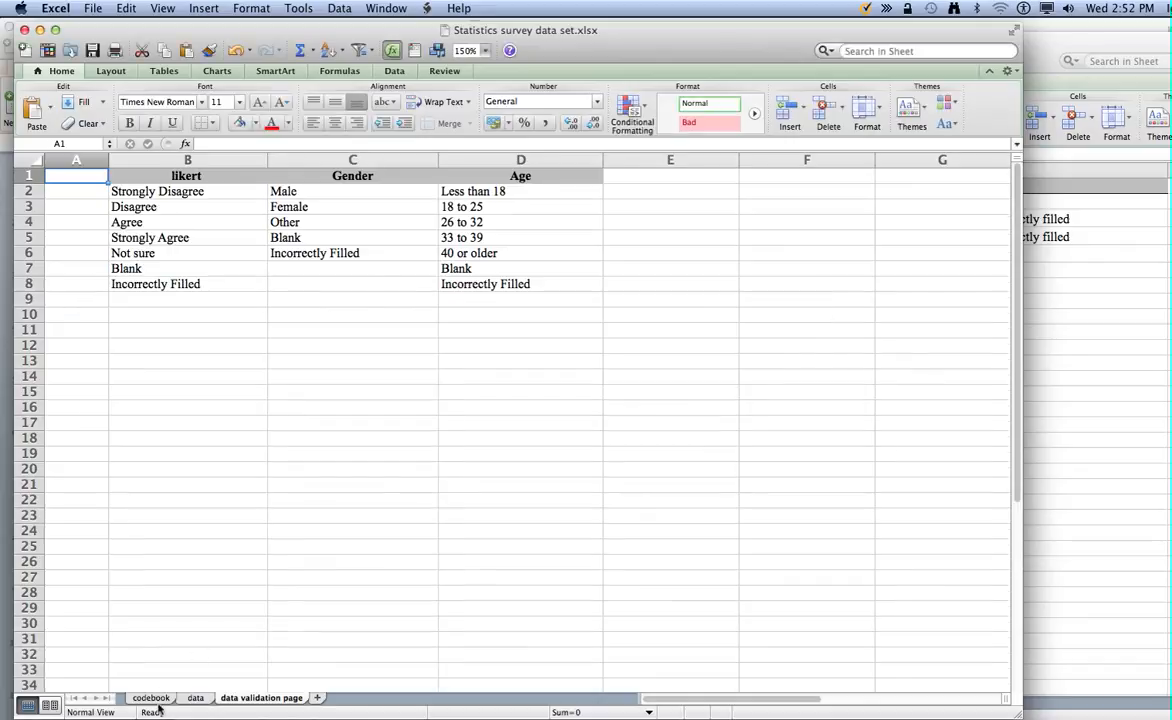
click(150, 697)
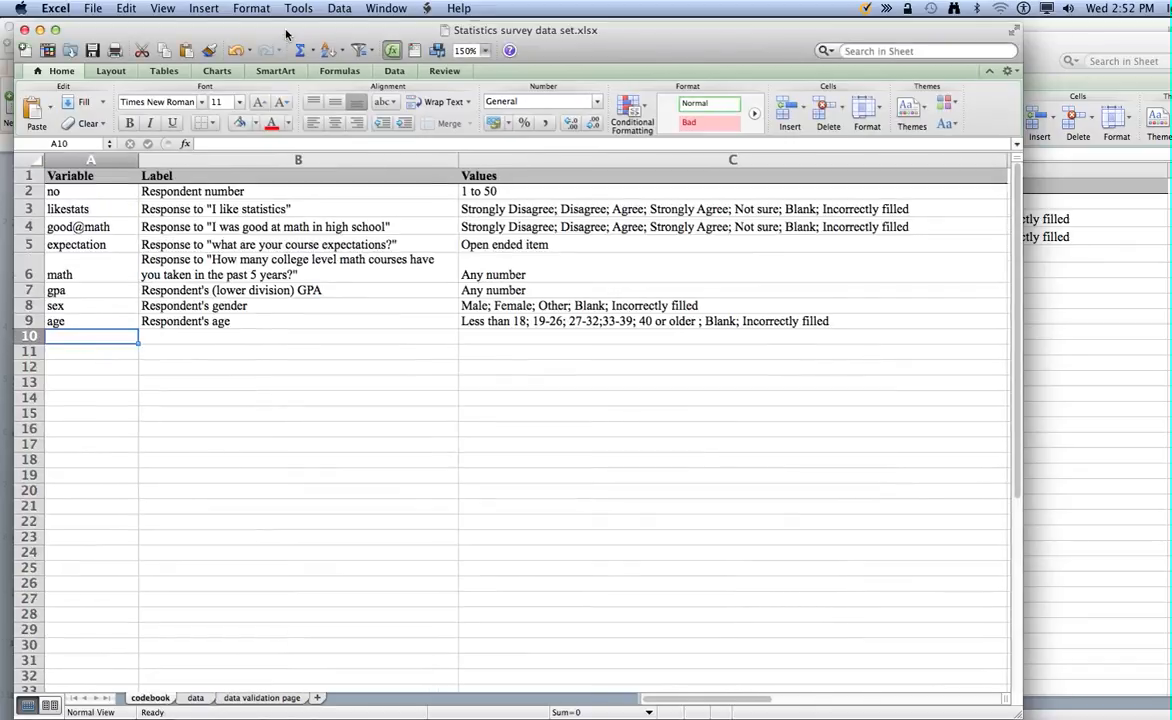
Step: Move the completed workbook's window aside and review the codebook entries for the math, gpa and age variables
drag(286, 34, 387, 32)
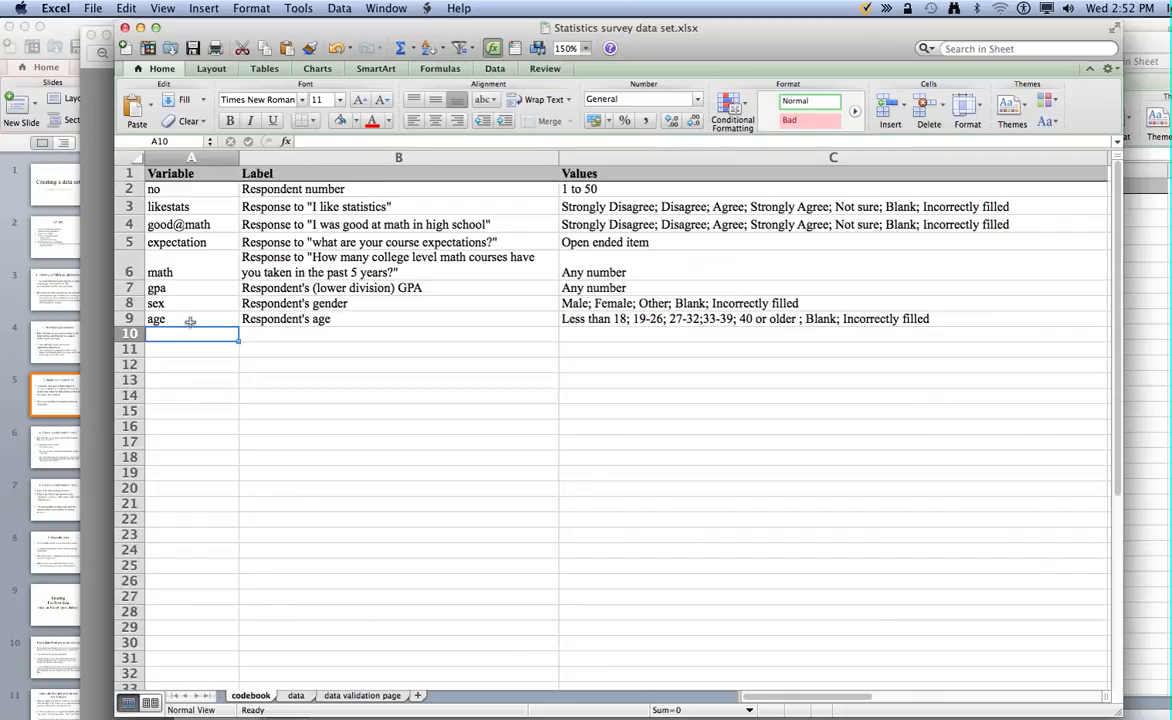
click(186, 315)
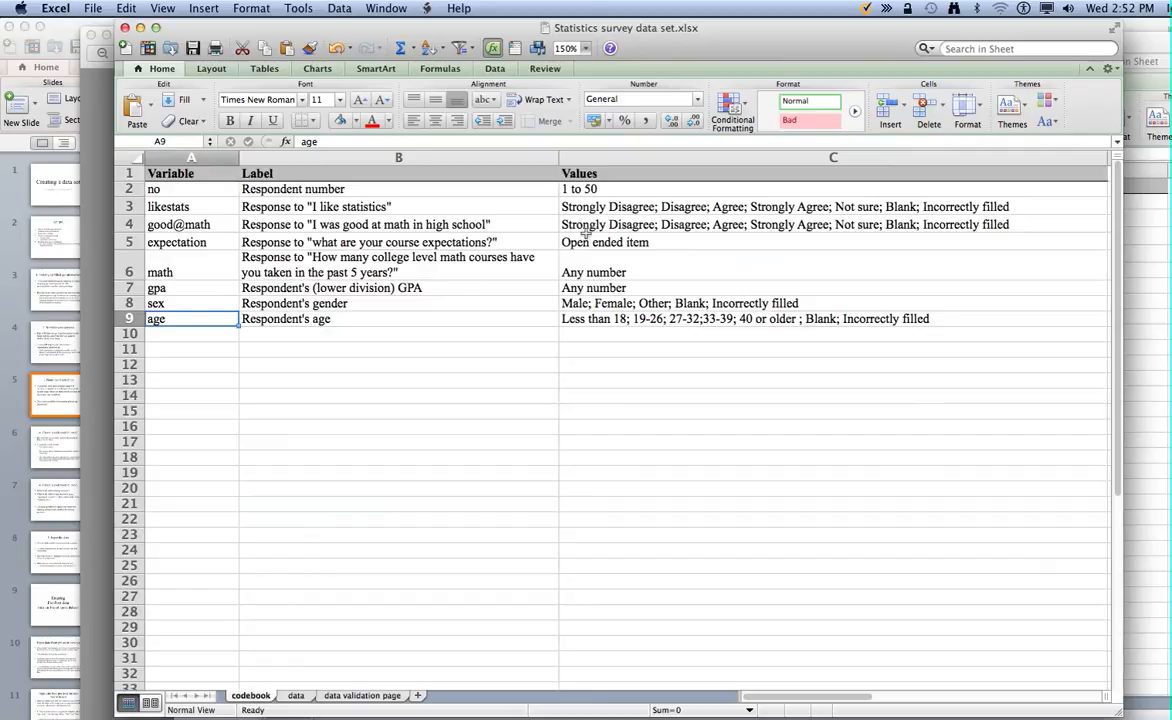
click(588, 318)
click(592, 288)
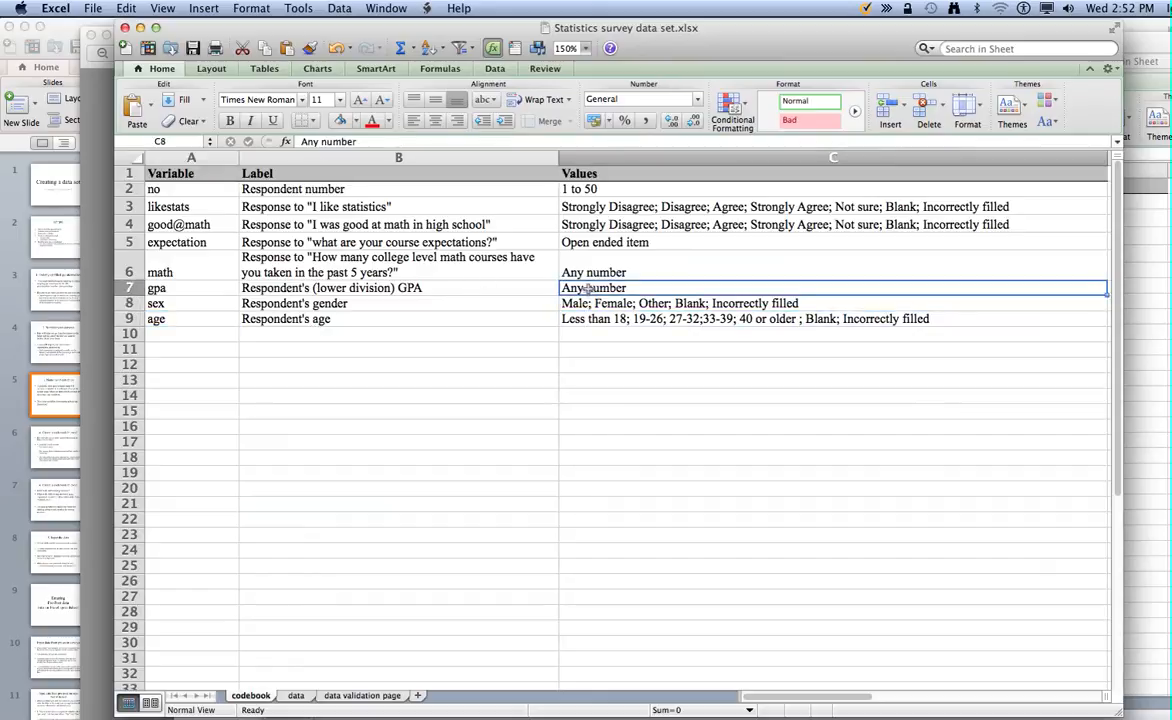
click(590, 272)
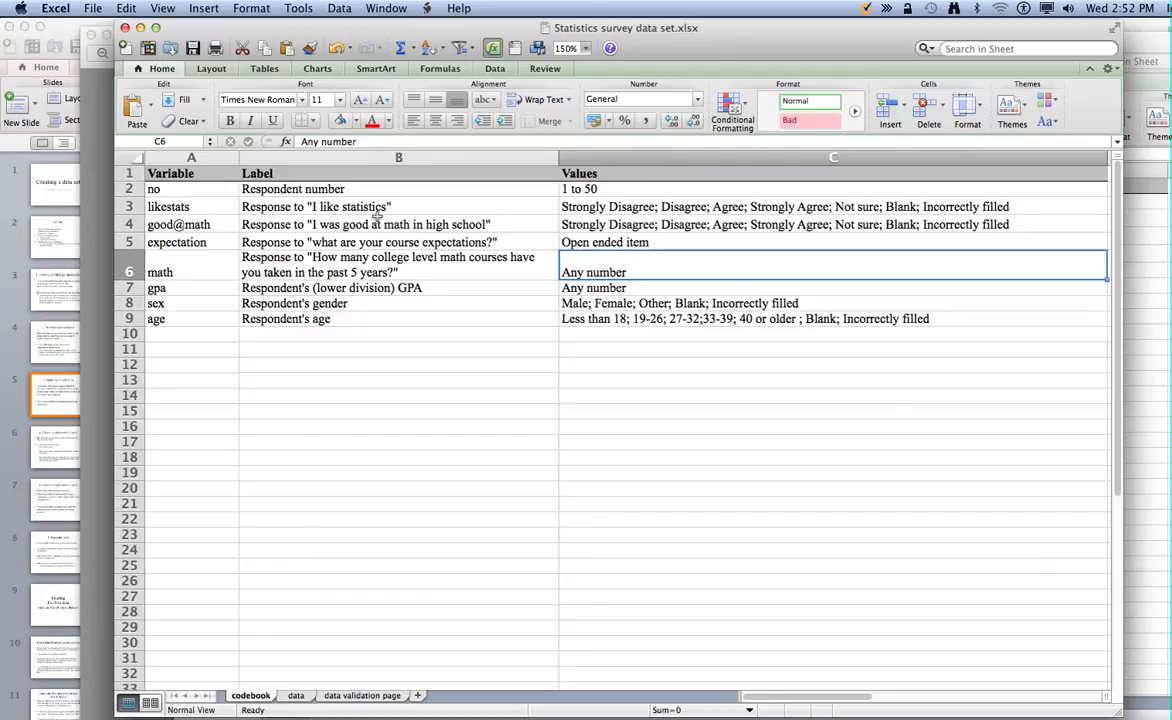
click(379, 319)
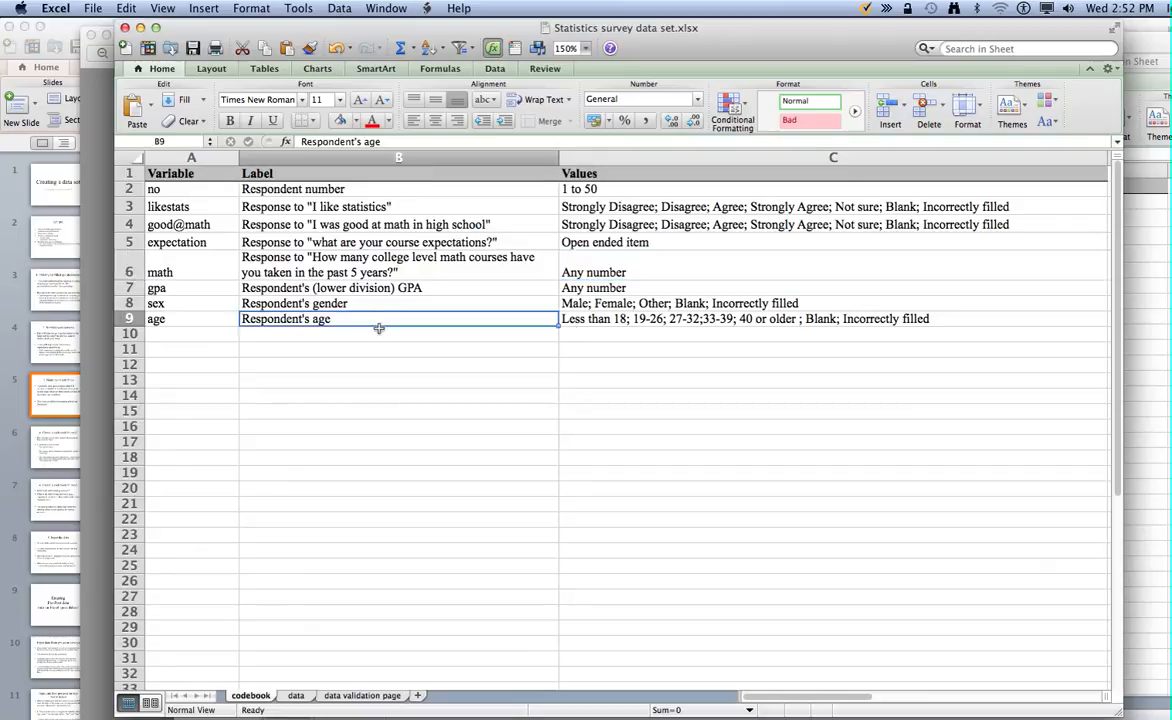
Step: Compare the age question in the paper survey with the age row of the completed codebook
click(90, 409)
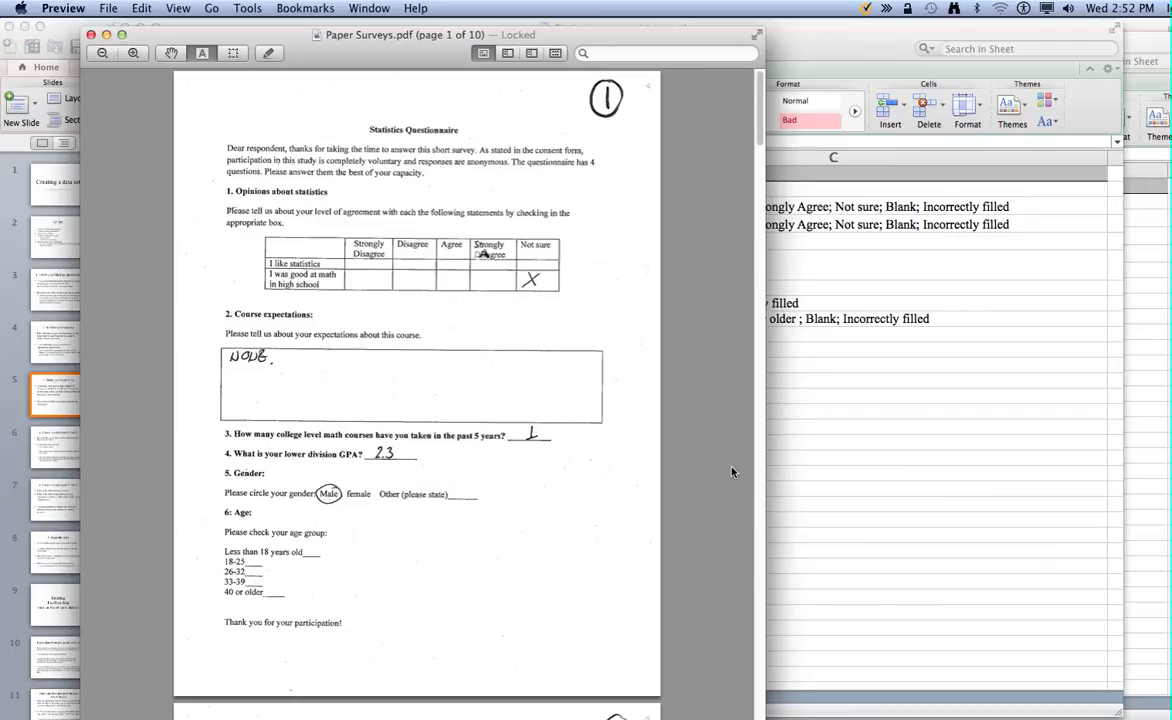
click(800, 466)
drag(230, 321, 591, 322)
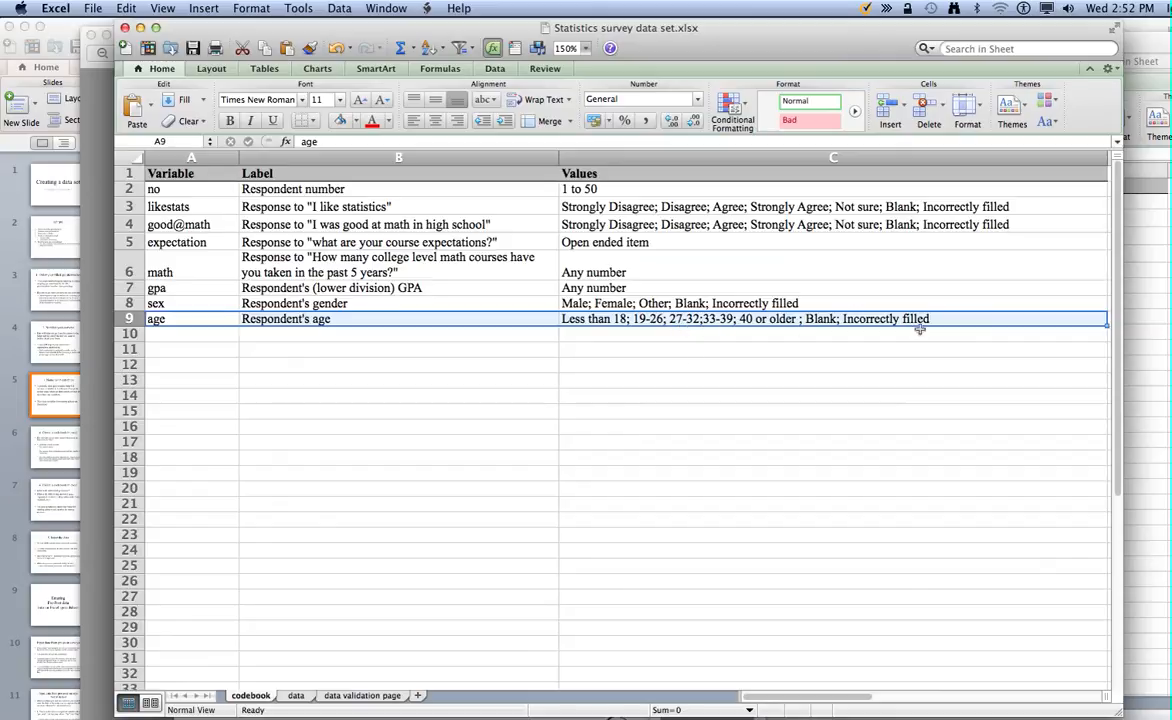
click(645, 333)
click(188, 319)
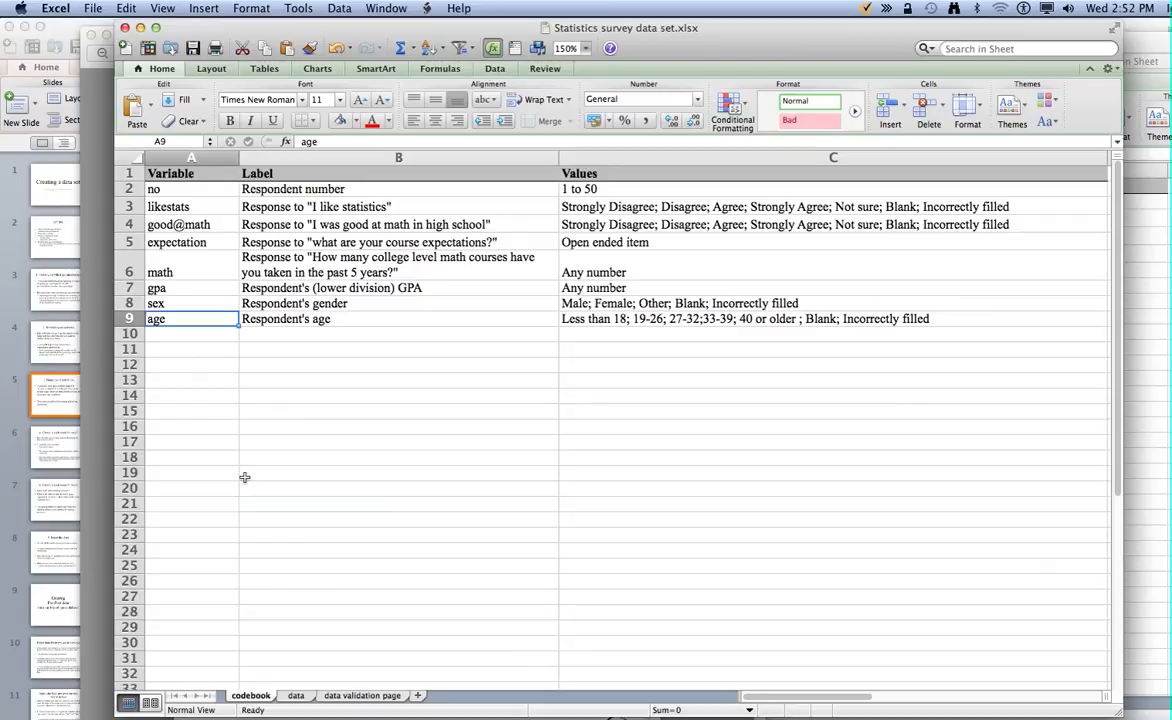
Step: Review the codebook's Variable, Label and Values columns and its respondent number row
drag(205, 175, 200, 321)
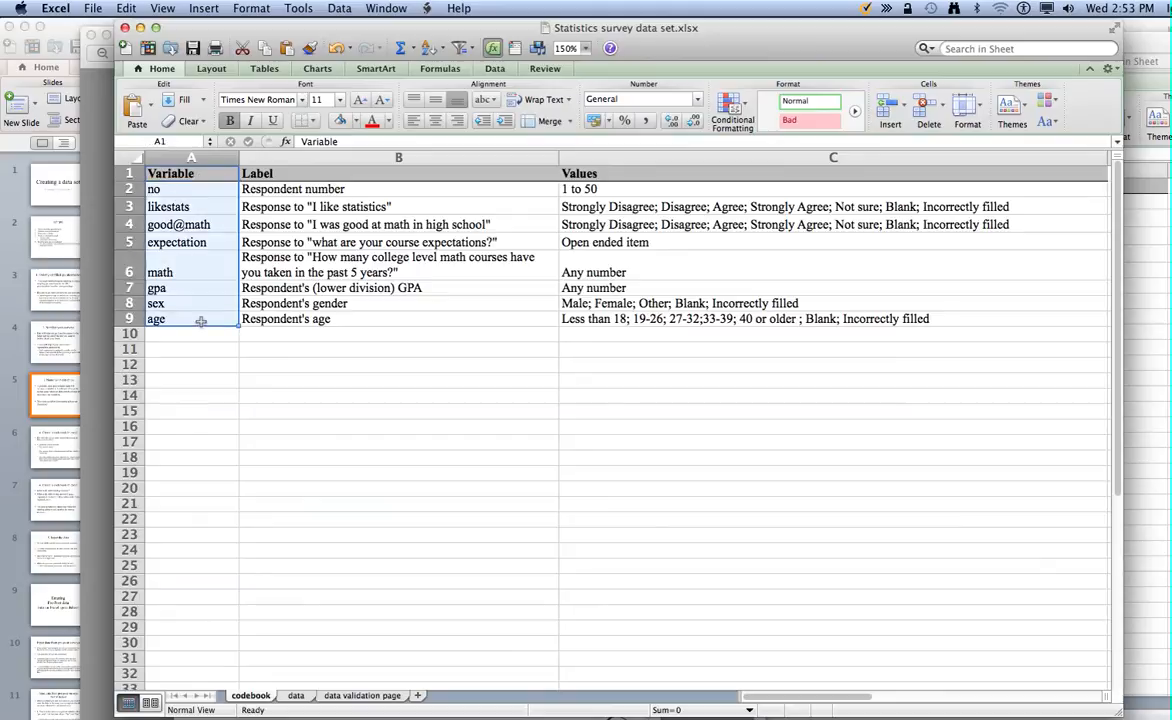
drag(341, 174, 365, 315)
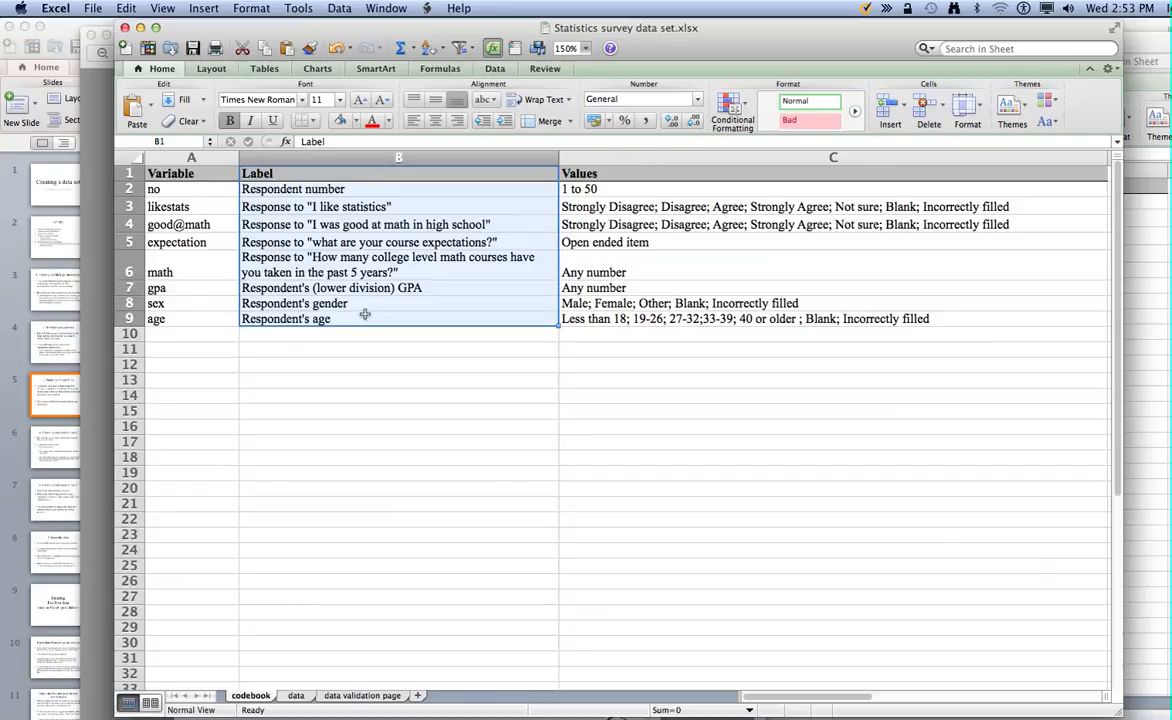
drag(566, 174, 620, 319)
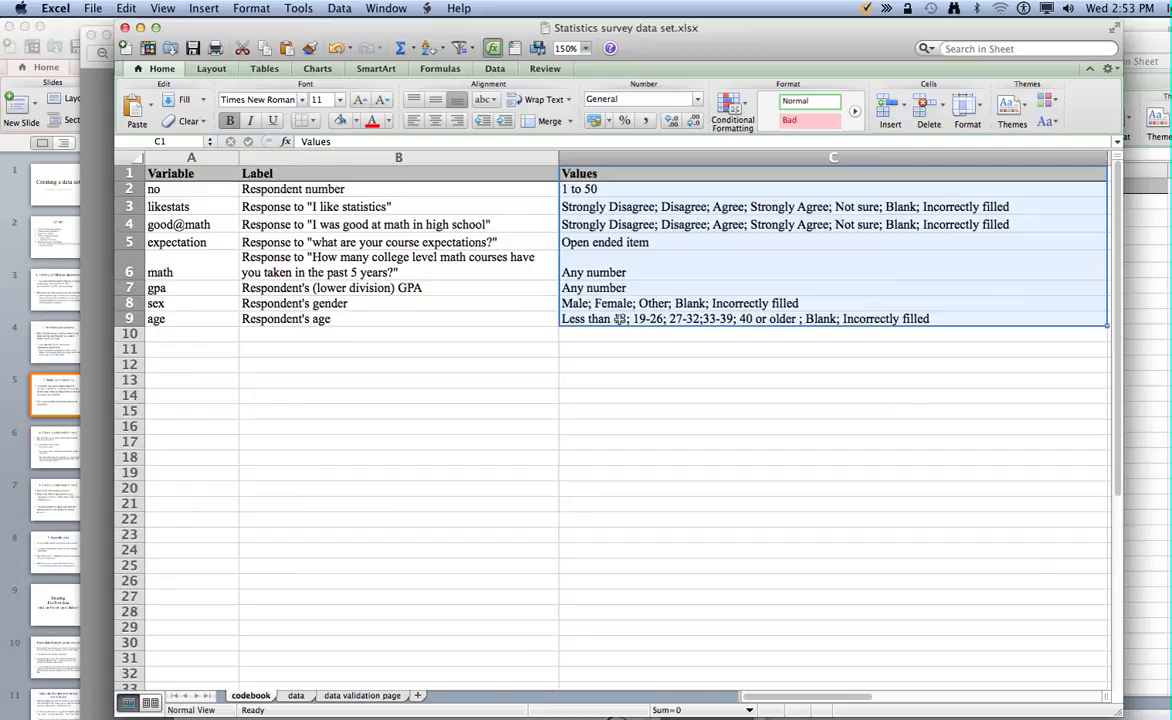
click(277, 188)
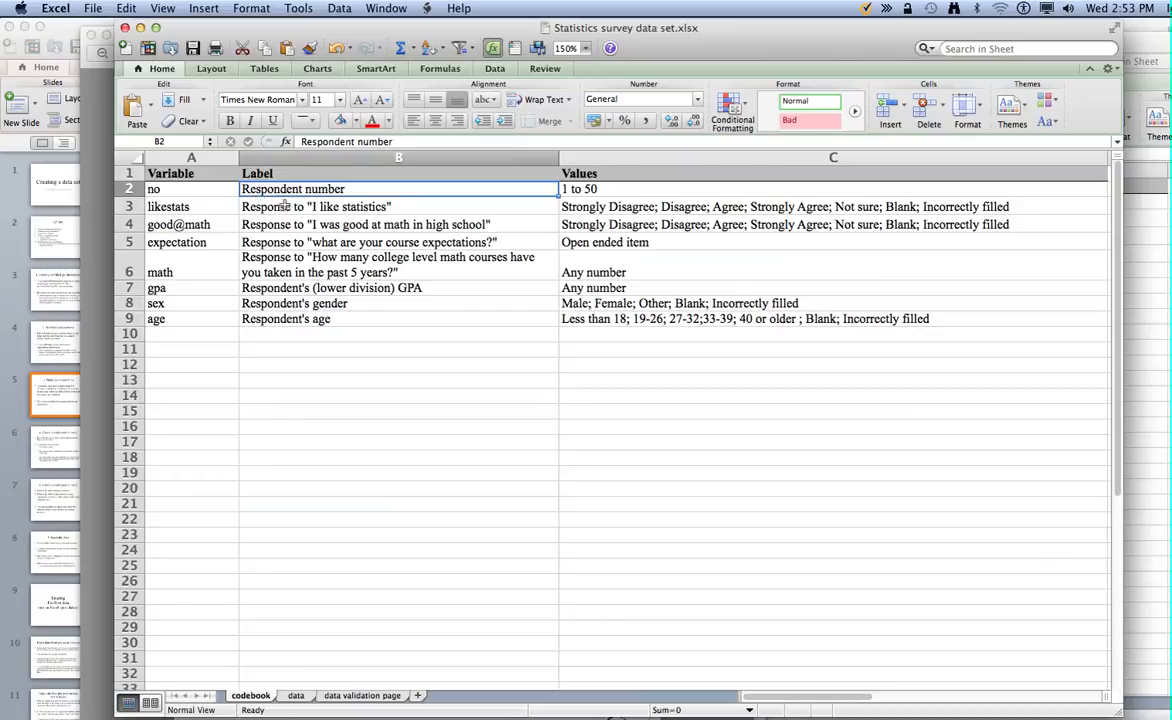
click(180, 190)
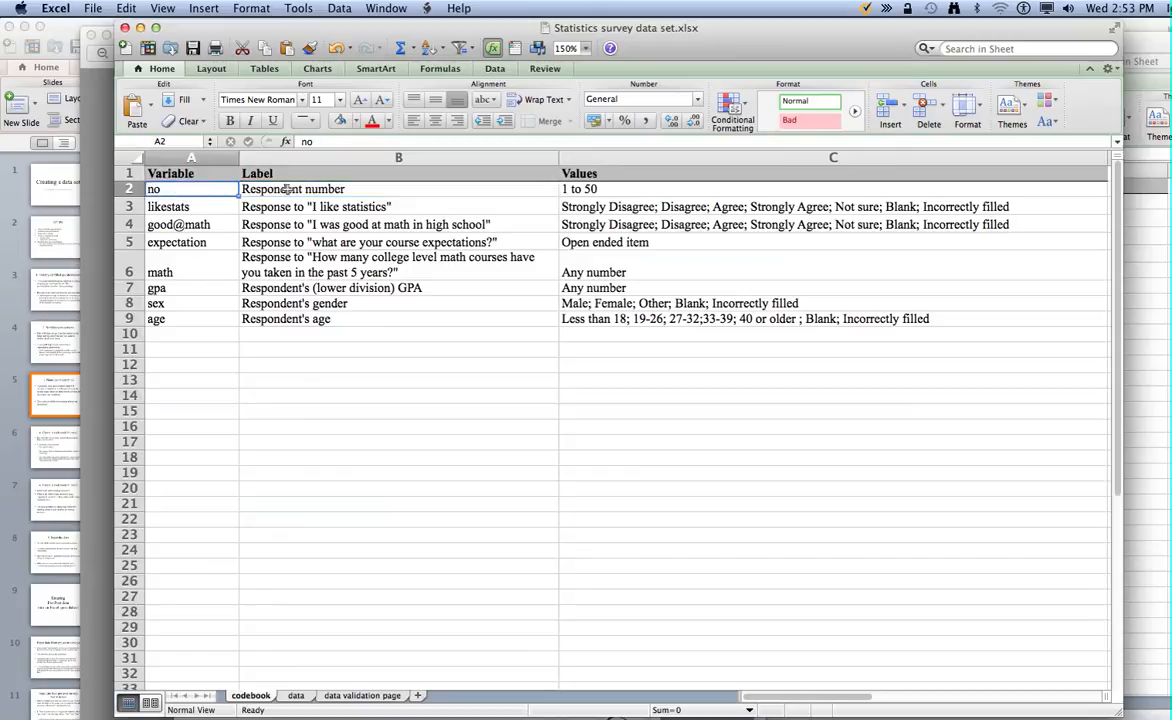
Step: Narrow the codebook's Label column slightly and check the math and no rows
drag(558, 160, 545, 160)
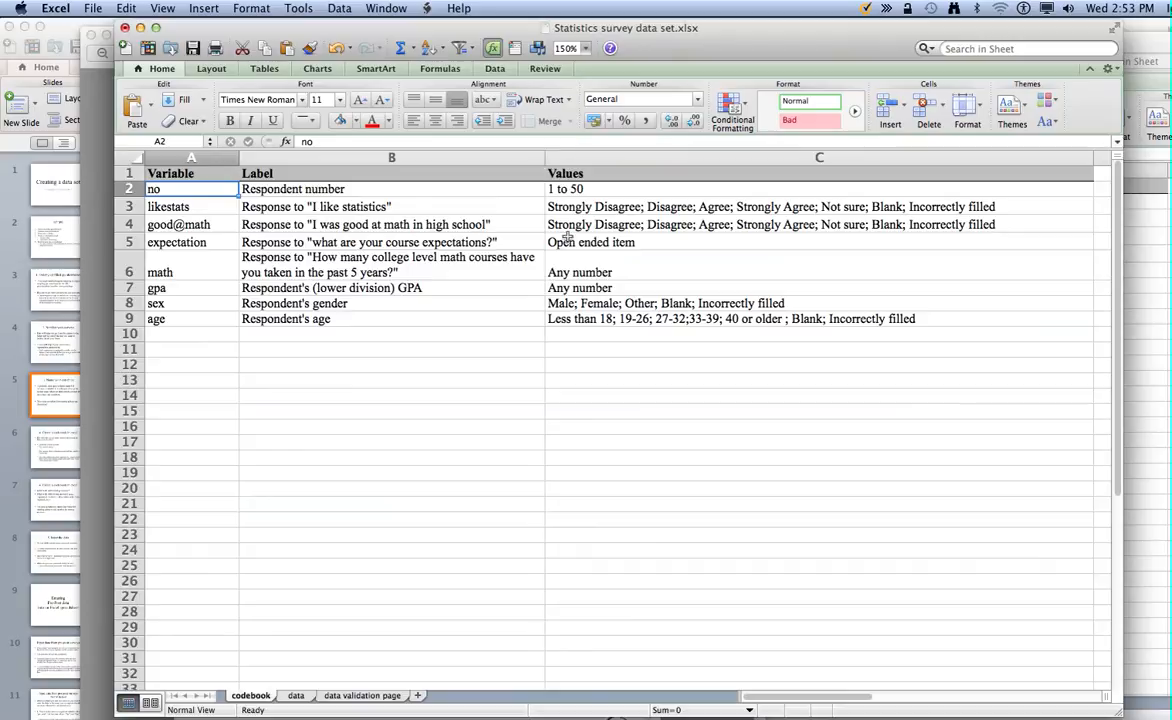
click(573, 264)
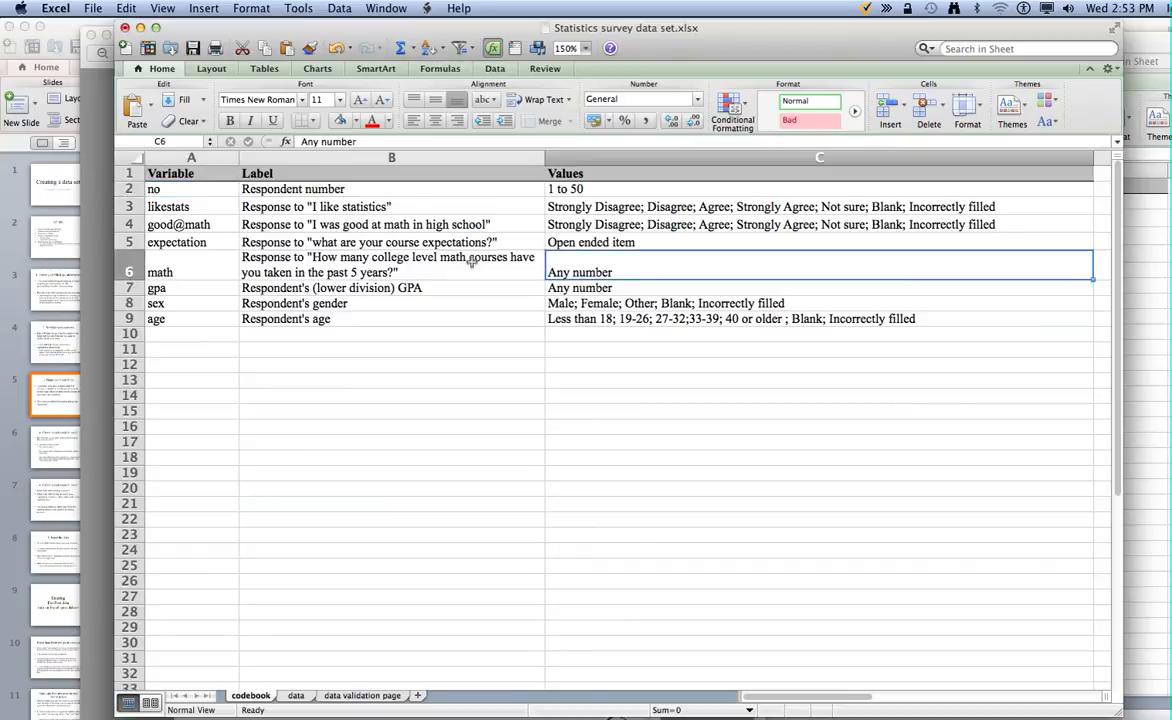
click(215, 189)
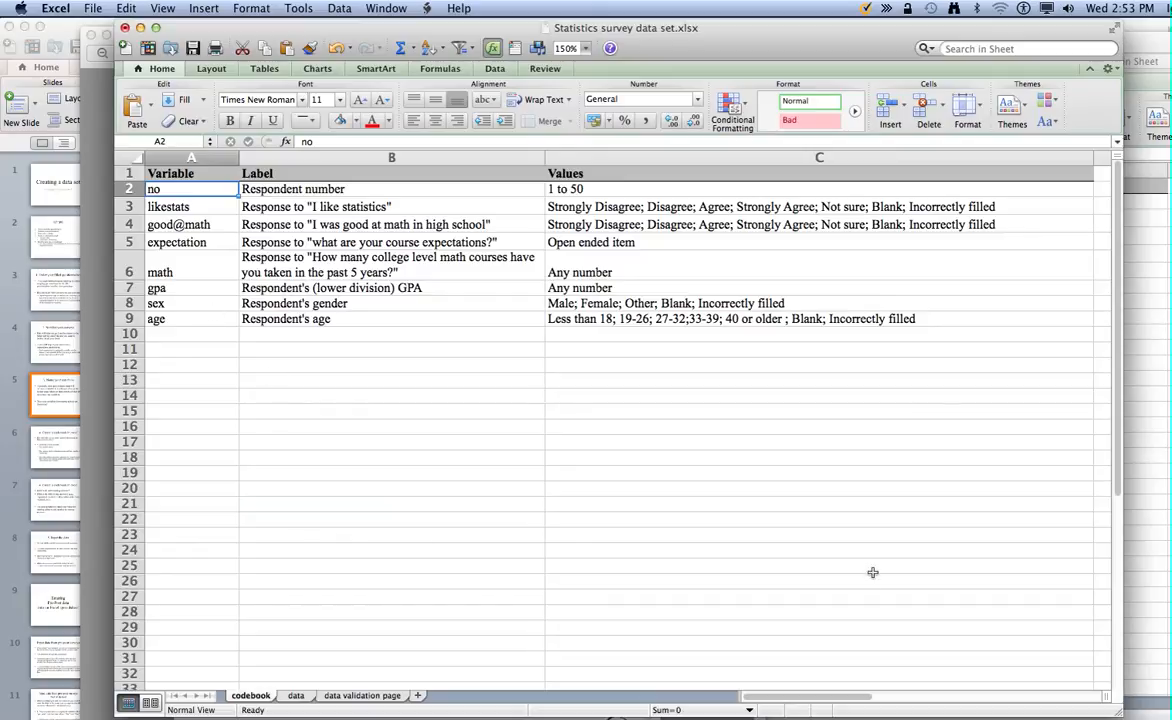
Step: Switch to Statistics survey data set (empty).xlsx and review each variable heading from no to age on the data sheet
click(1141, 578)
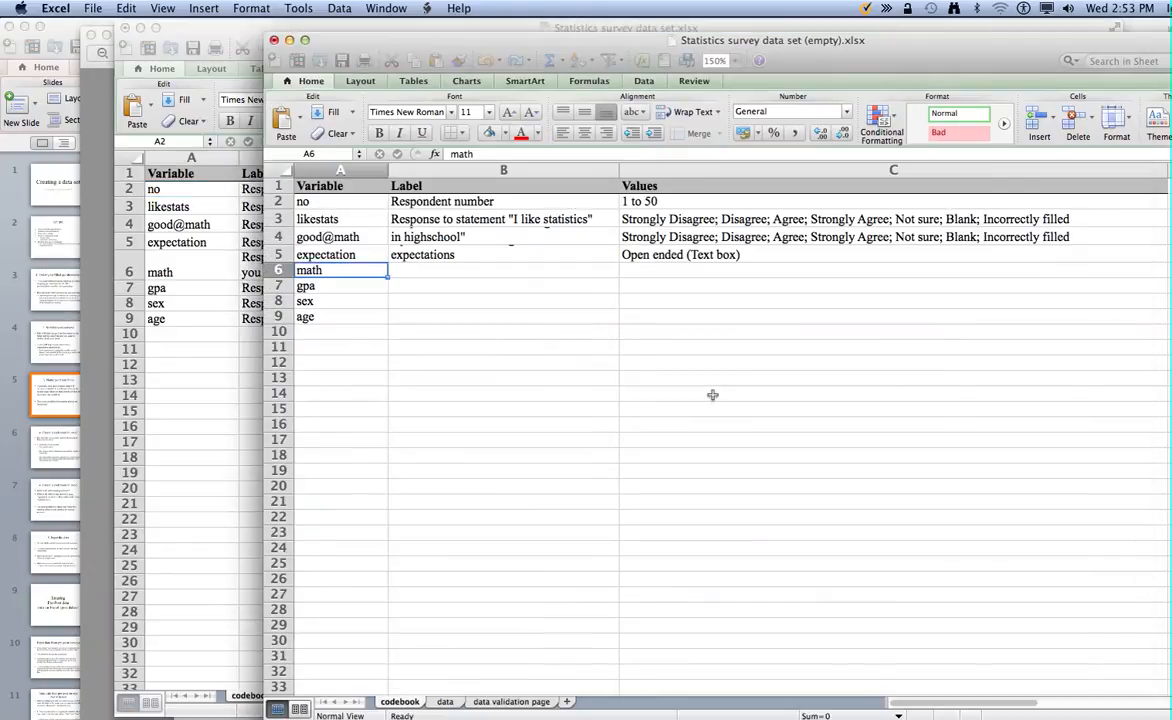
click(445, 701)
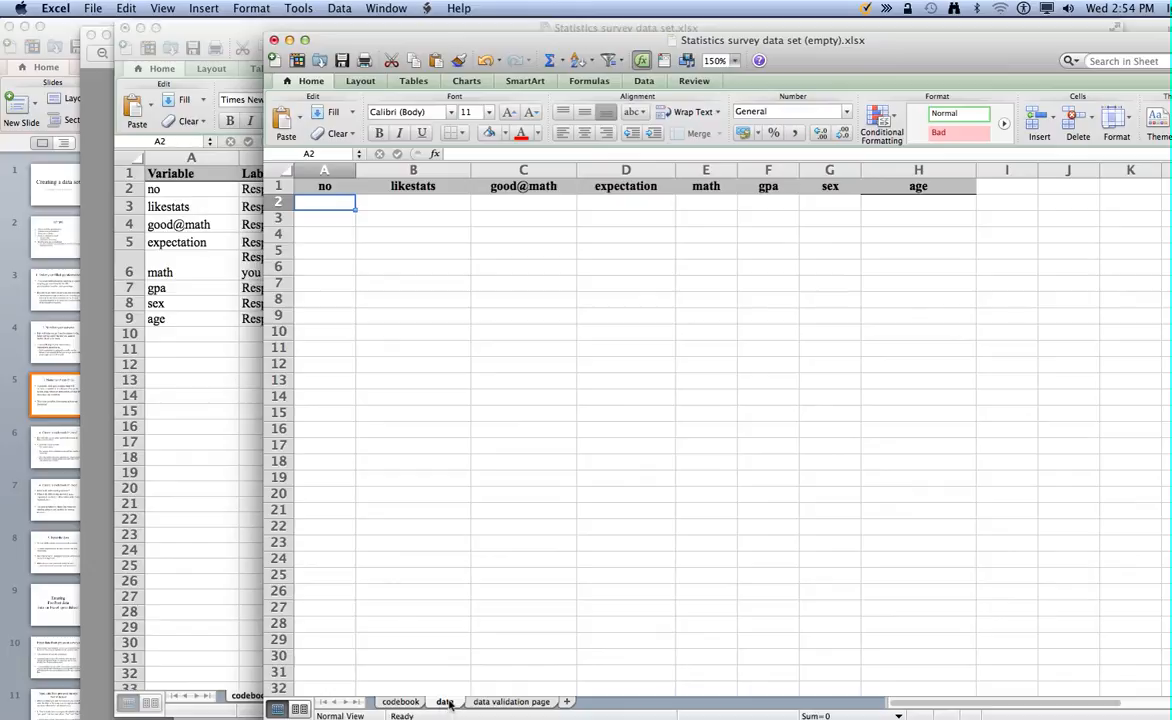
click(280, 186)
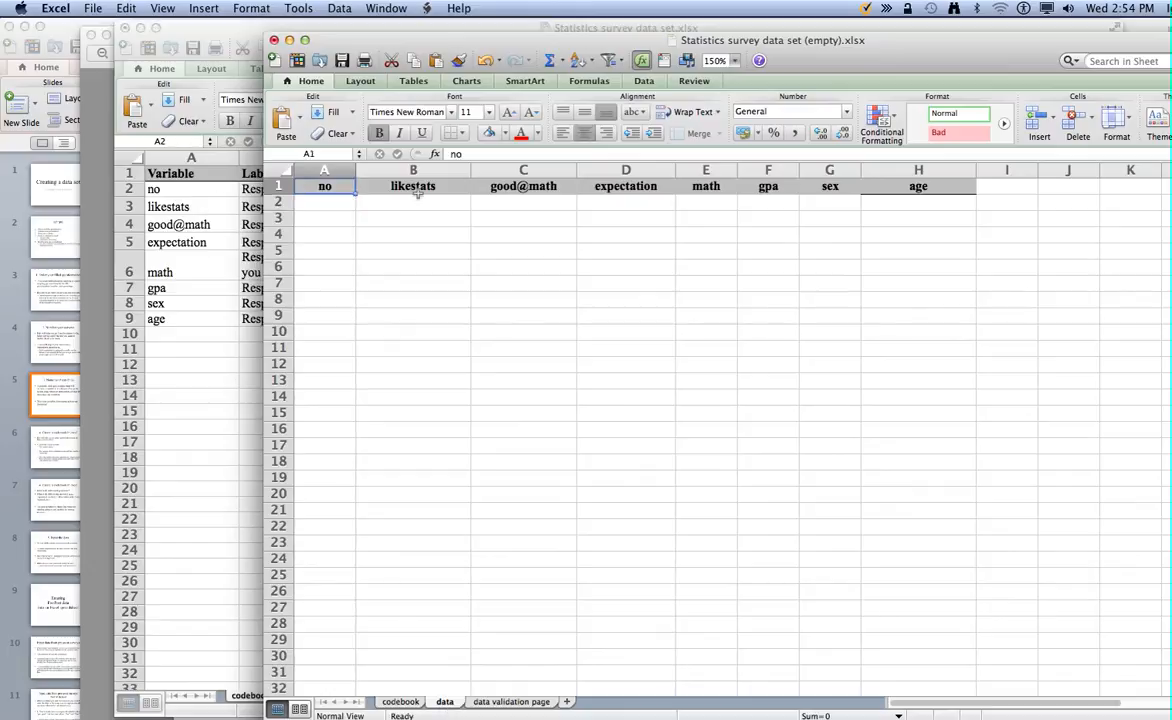
click(418, 190)
click(500, 185)
click(628, 188)
click(706, 187)
click(768, 187)
click(830, 187)
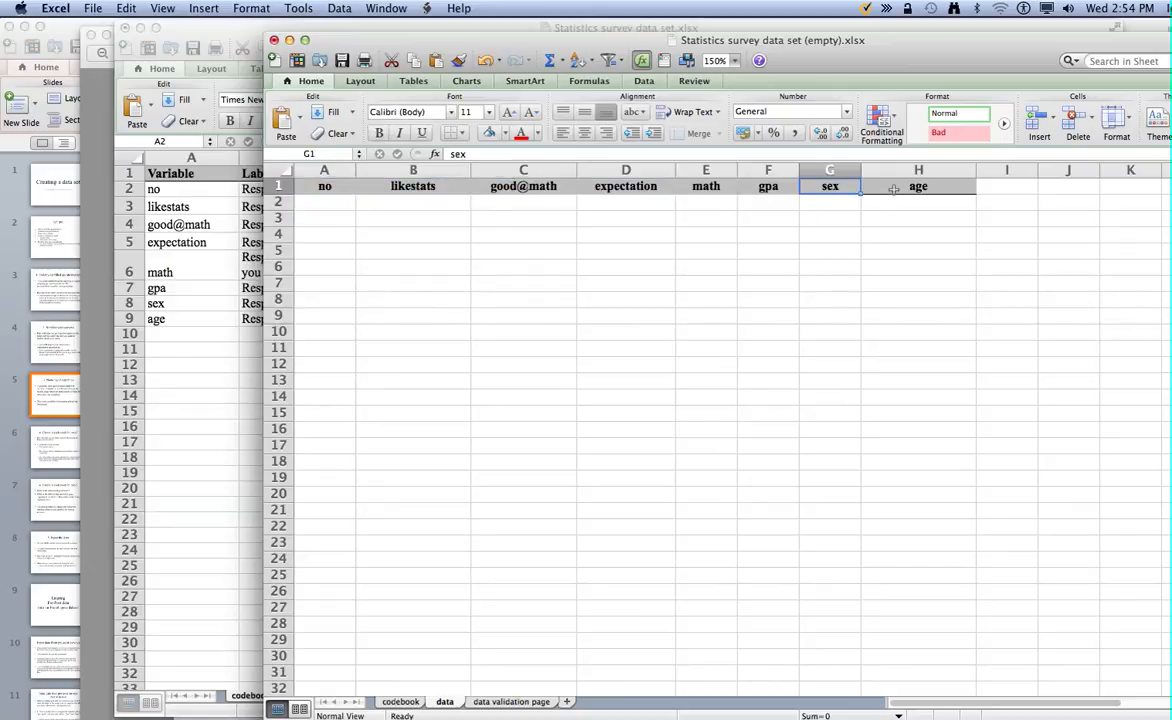
click(893, 189)
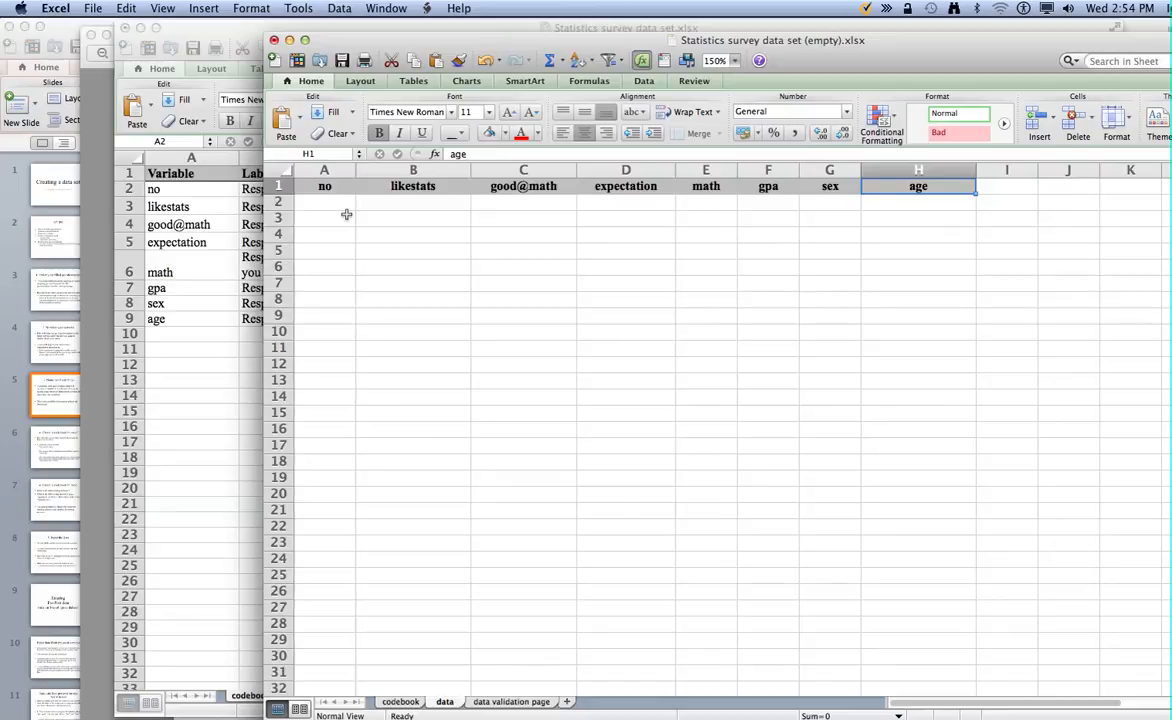
Step: Switch to the PowerPoint presentation and show the slide "4. Create a codebook in excel"
click(18, 251)
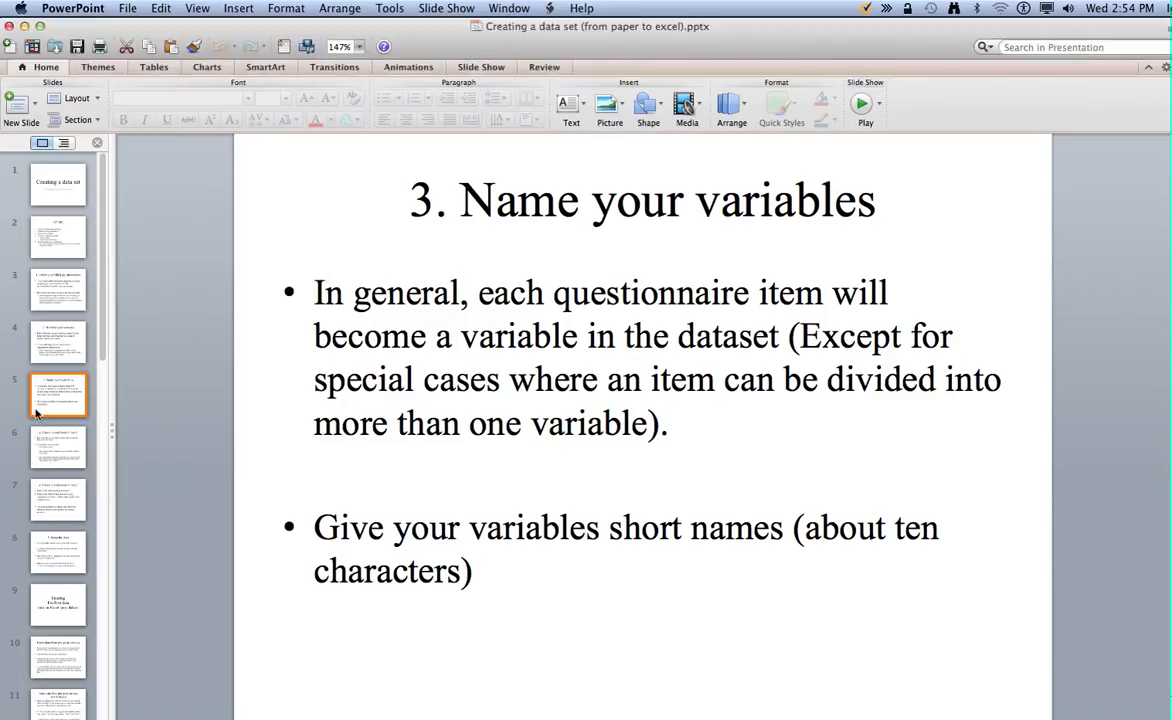
click(44, 444)
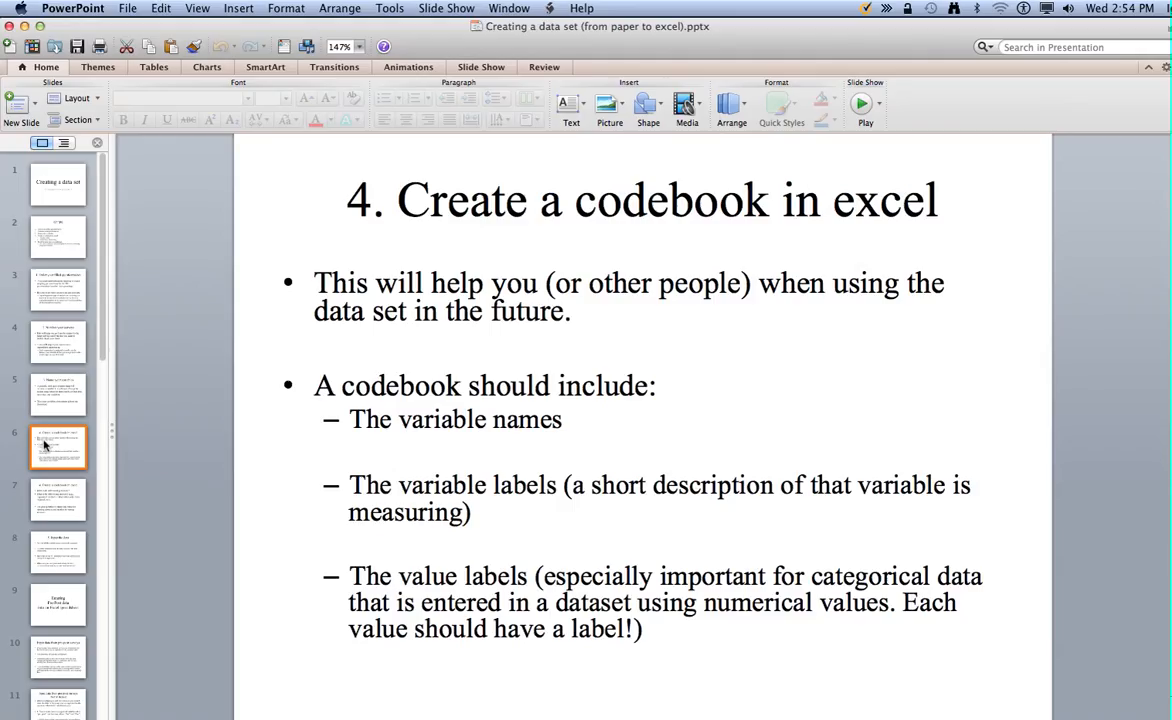
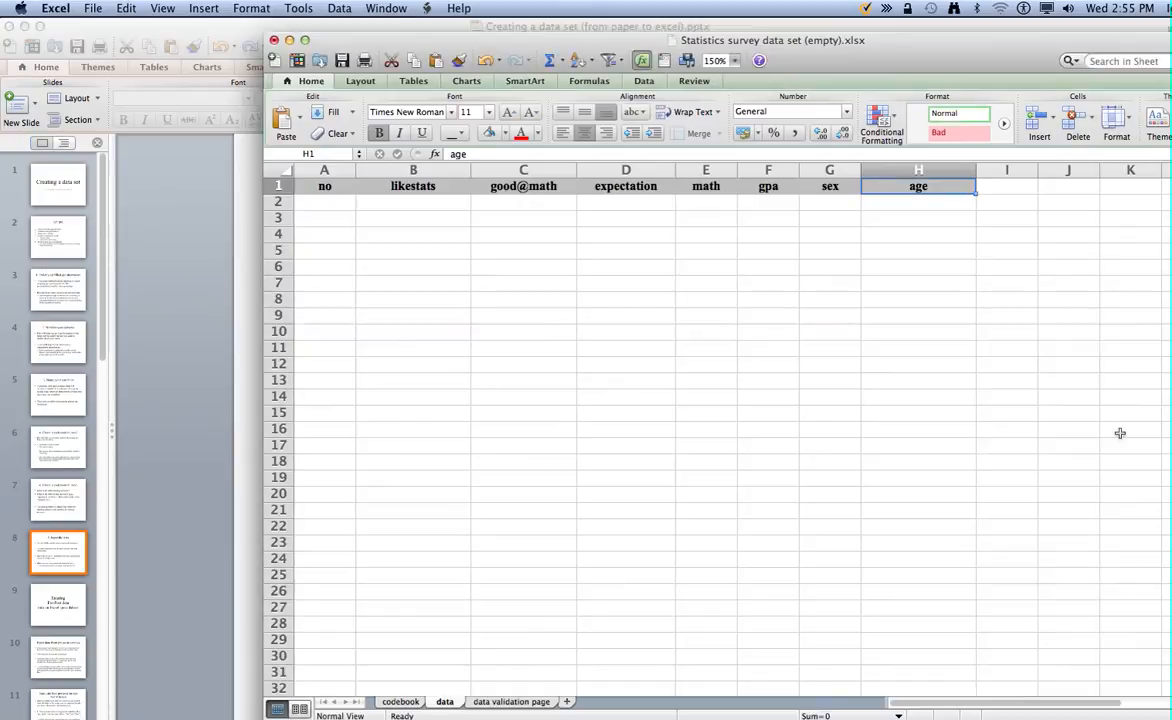
Step: Enter 1 as the first respondent number in the no column of the data sheet
click(331, 202)
text(1)
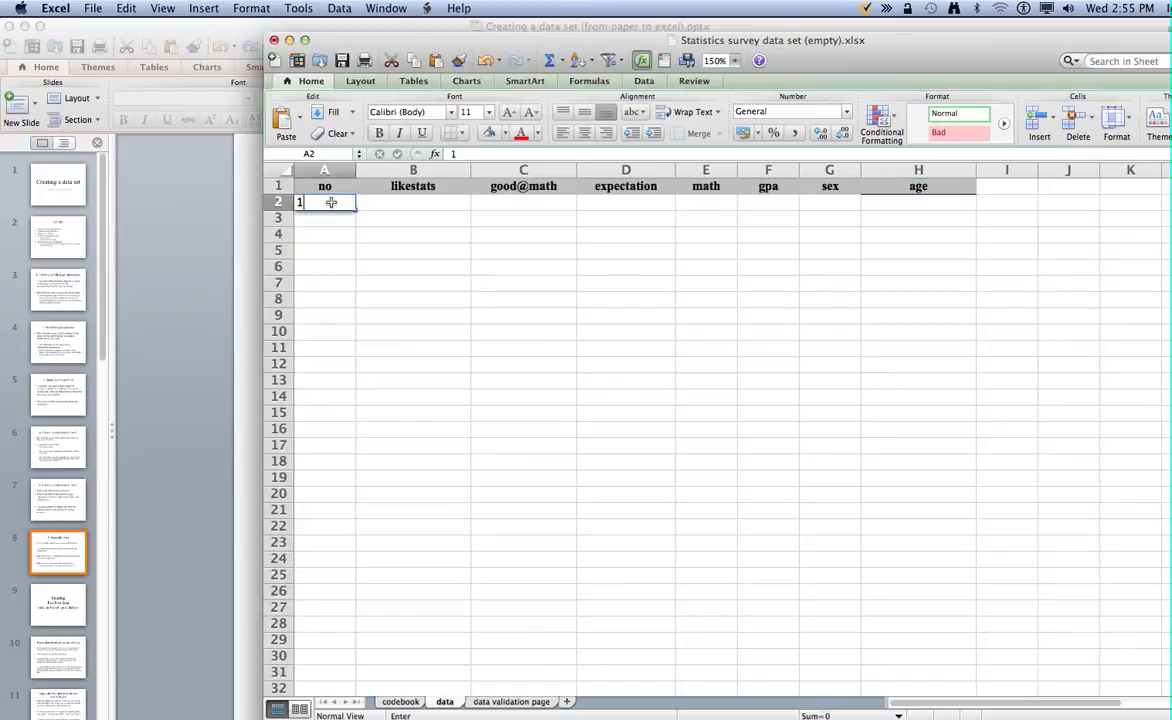
click(331, 233)
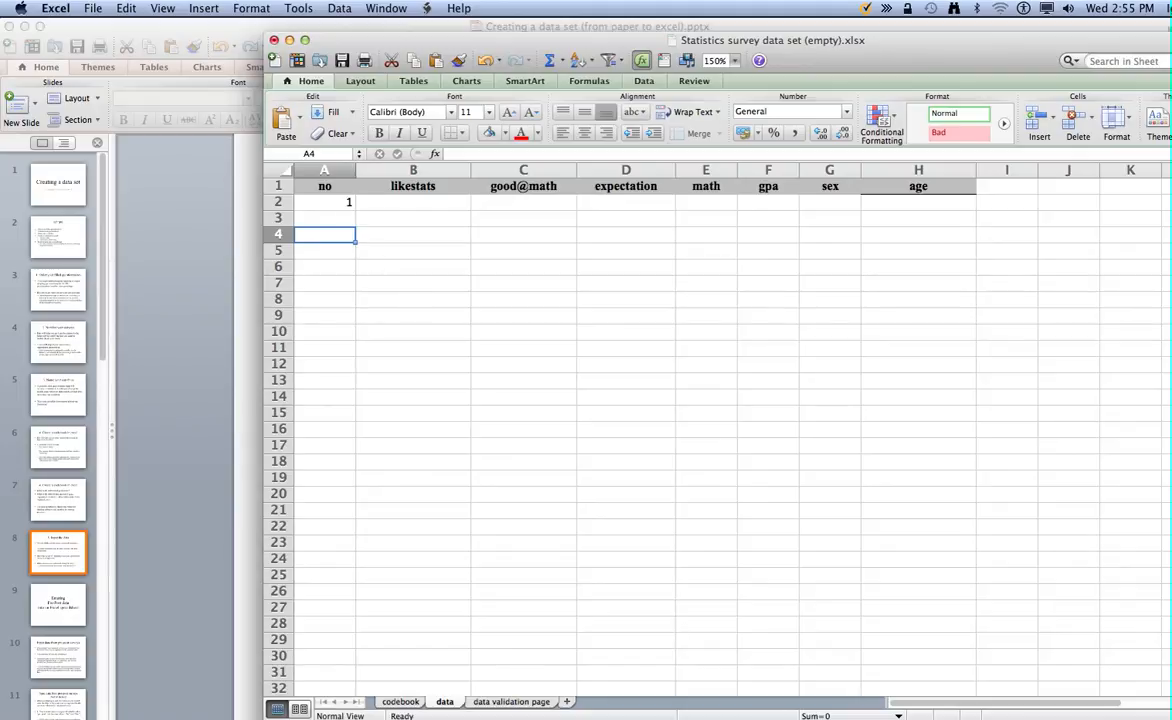
Step: Check the handwritten numbers on the first paper surveys against the no column of the data sheet
click(475, 718)
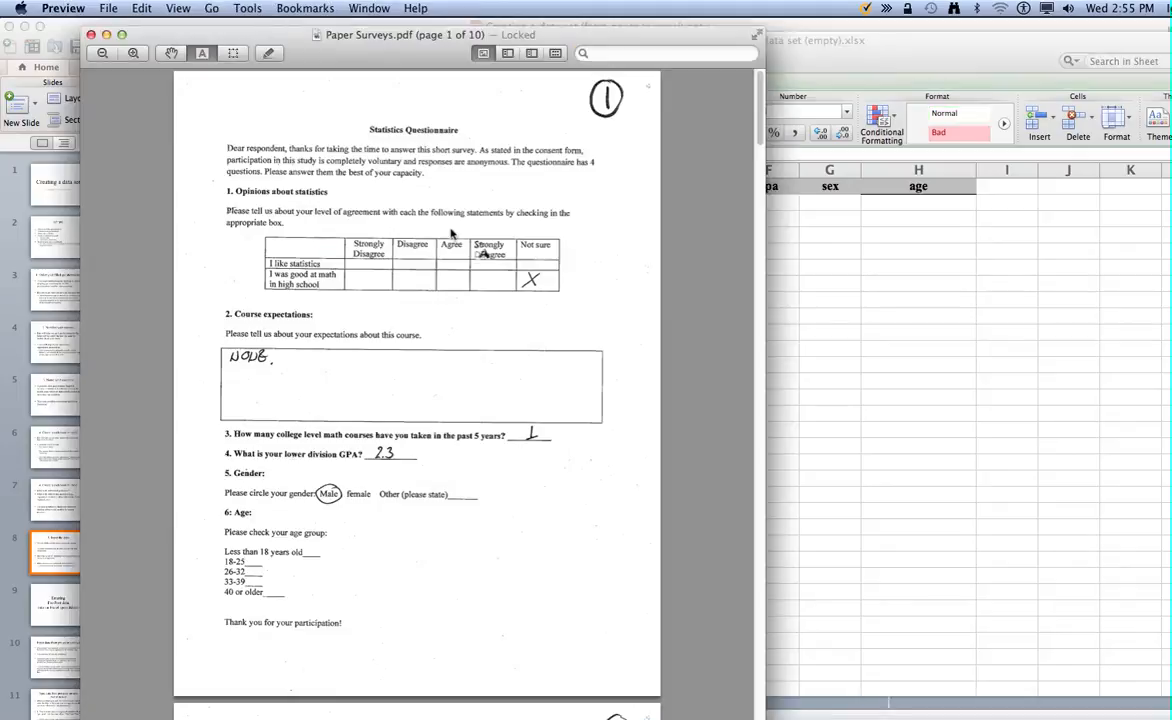
click(851, 312)
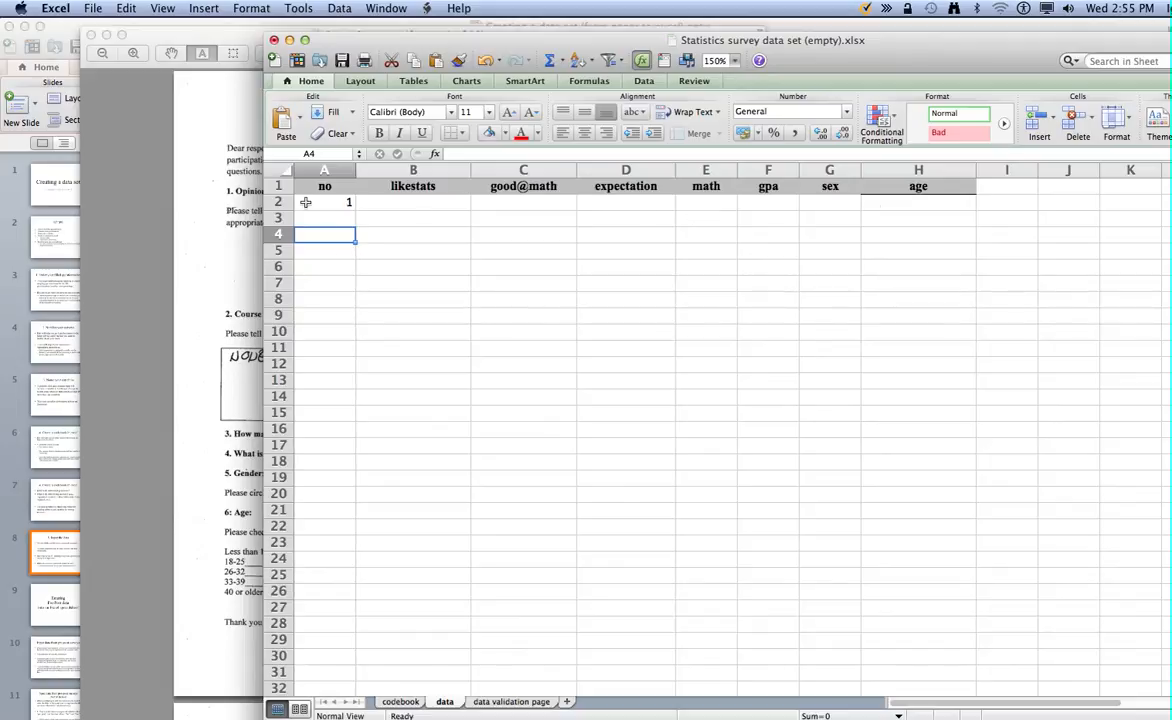
click(205, 238)
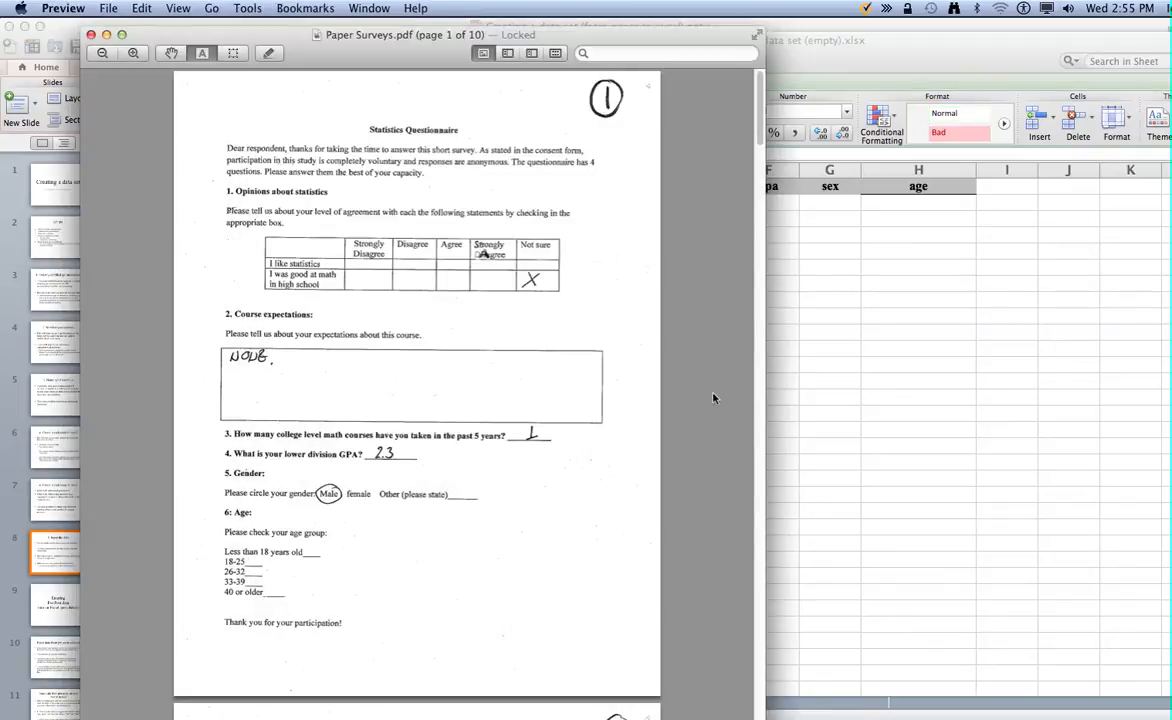
scroll(766, 219, down, 15)
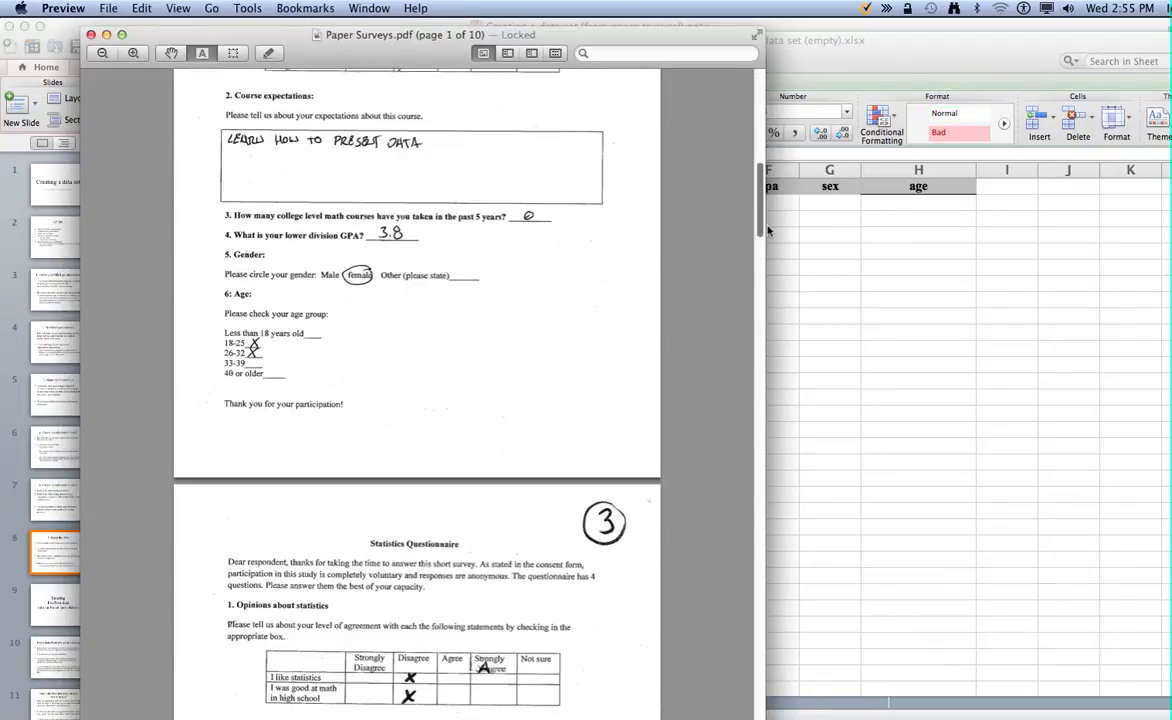
scroll(768, 219, up, 5)
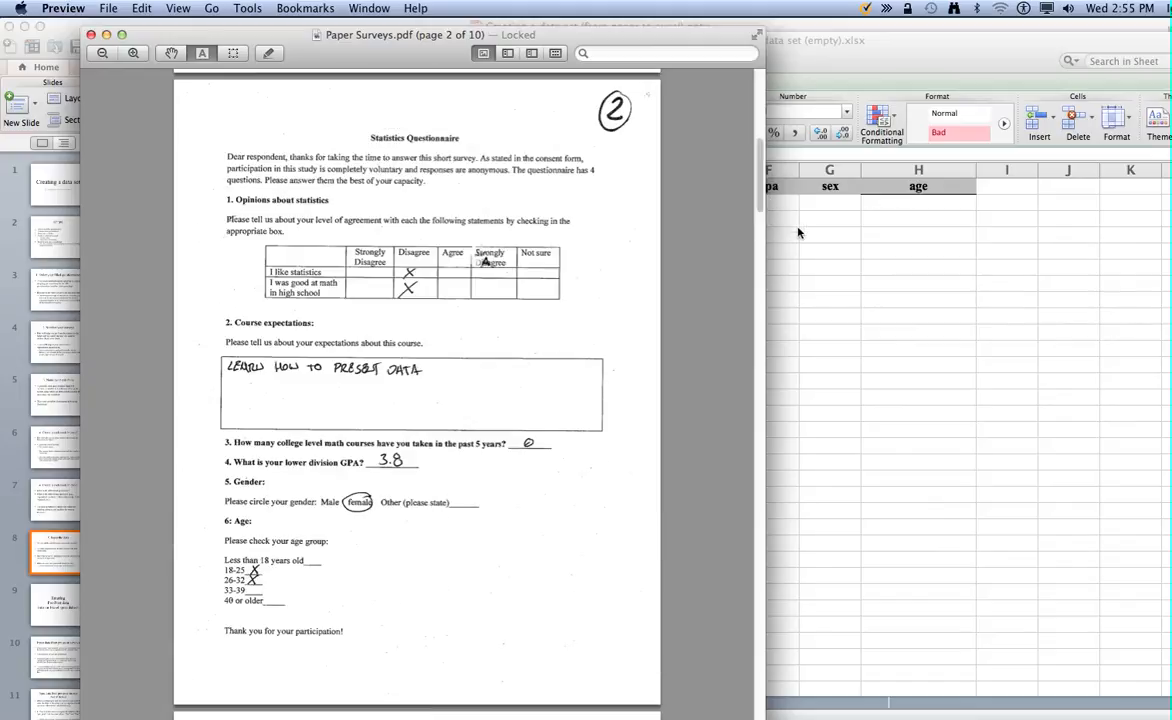
click(798, 232)
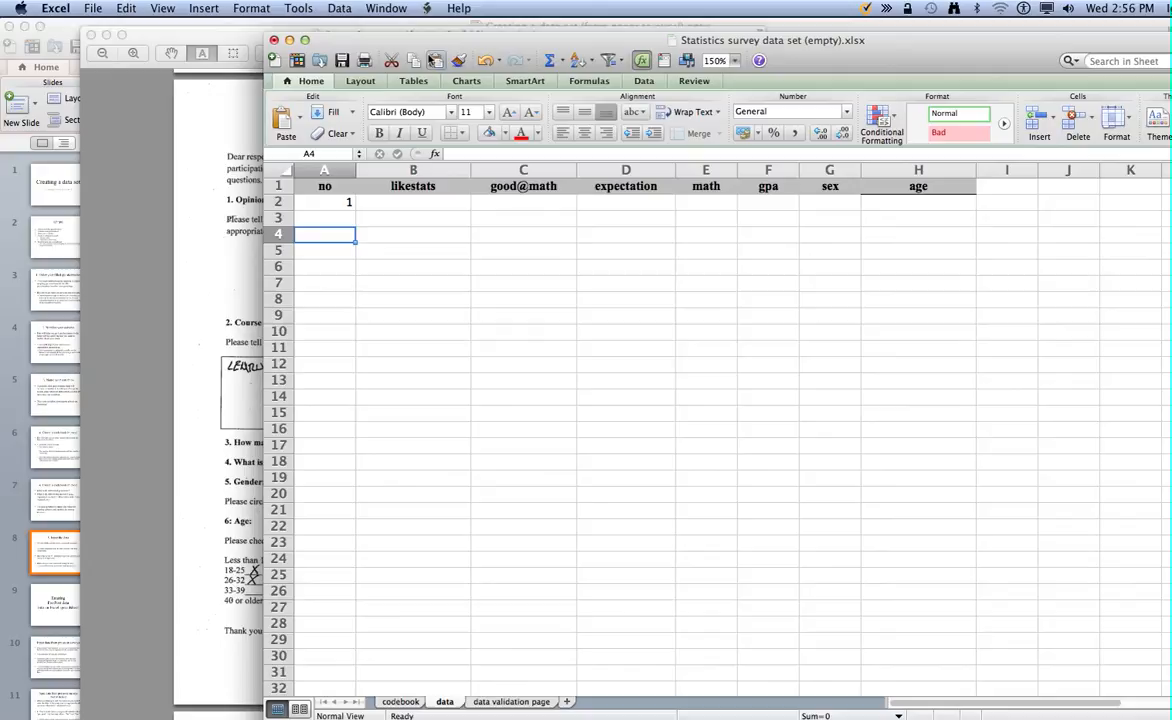
Step: Move the data workbook's window aside from the paper surveys and bring up the first respondent's survey
drag(422, 44, 697, 172)
click(523, 139)
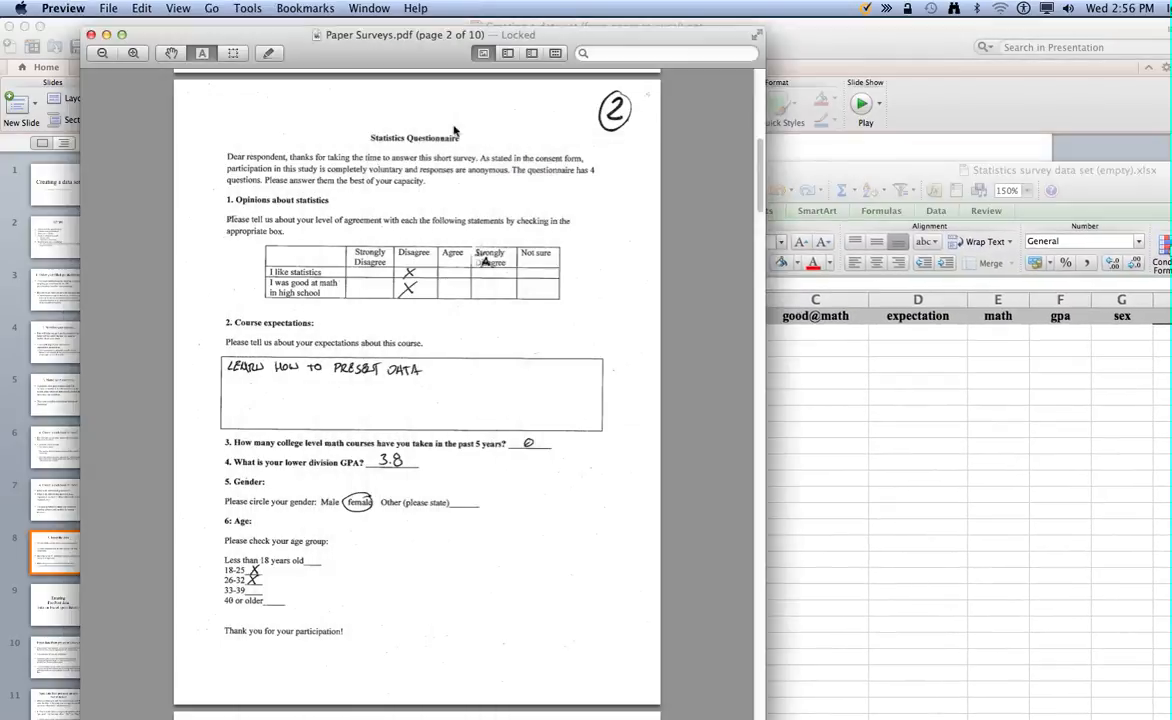
scroll(695, 142, down, 3)
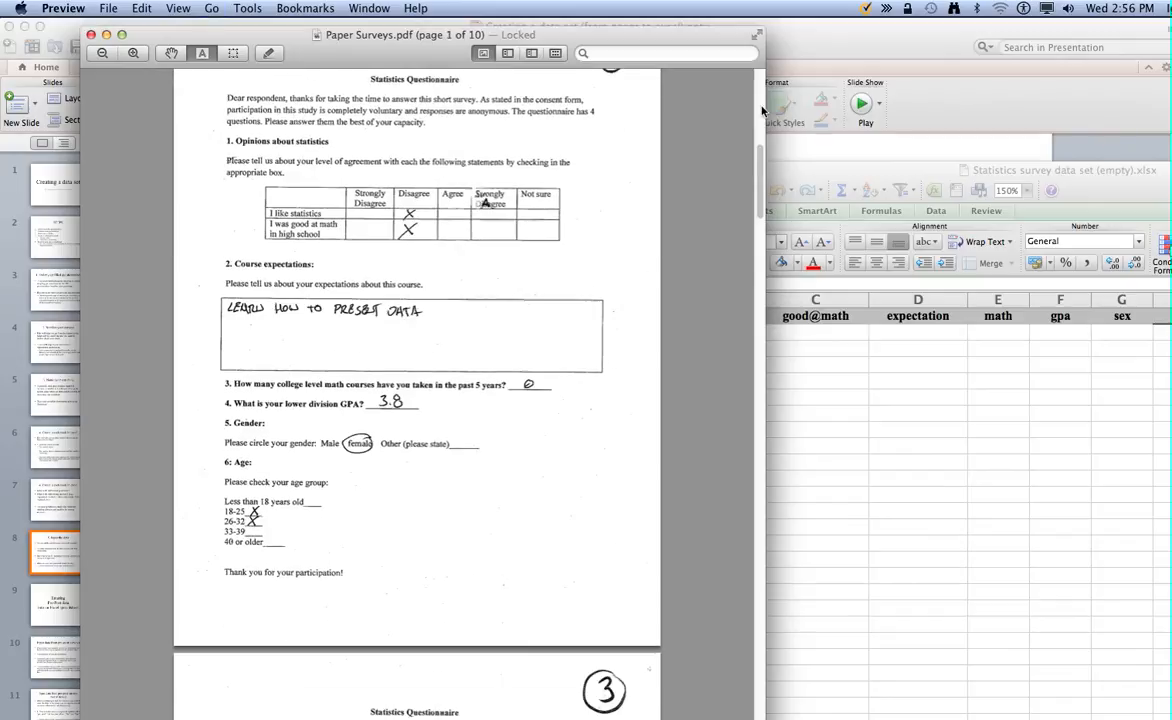
scroll(763, 152, up, 10)
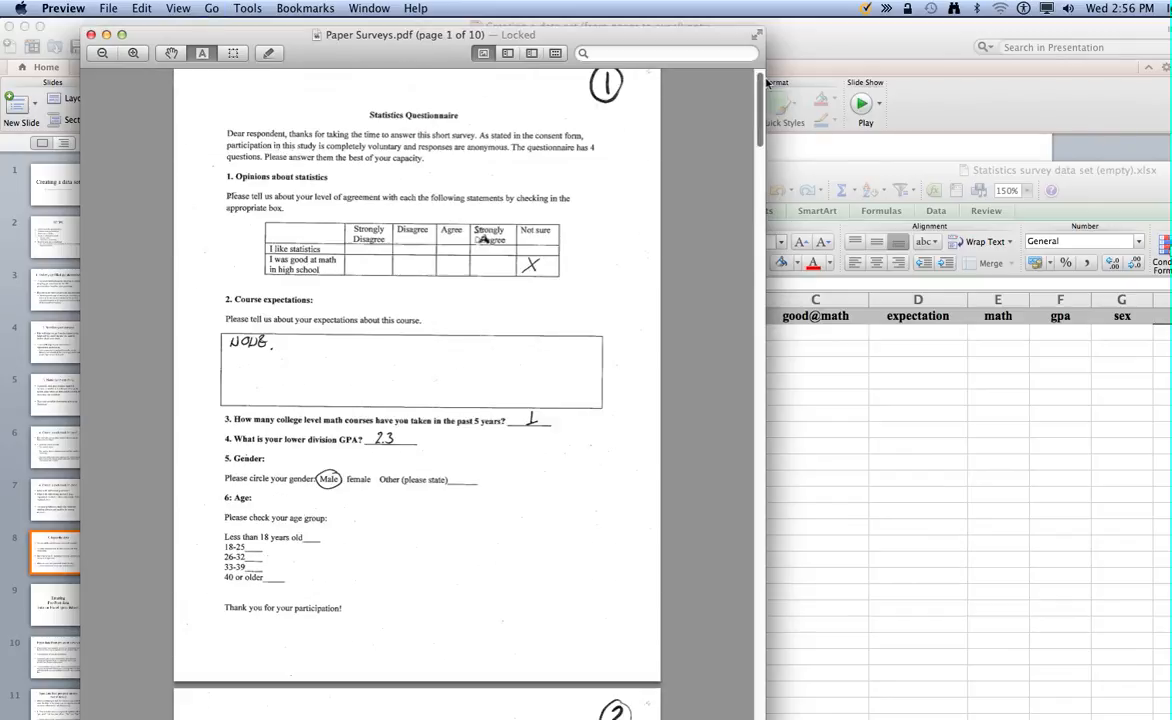
Step: Bring the data workbook forward and place it beside the first survey with cell B2 in the likestats column selected
click(825, 175)
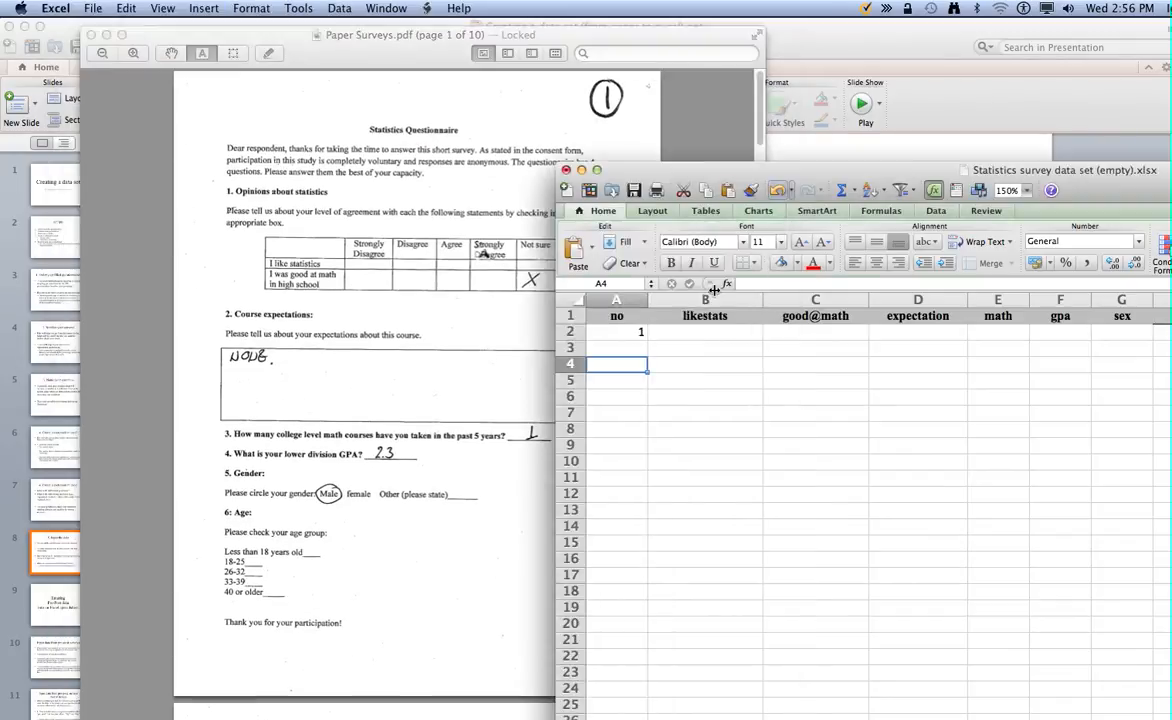
click(615, 332)
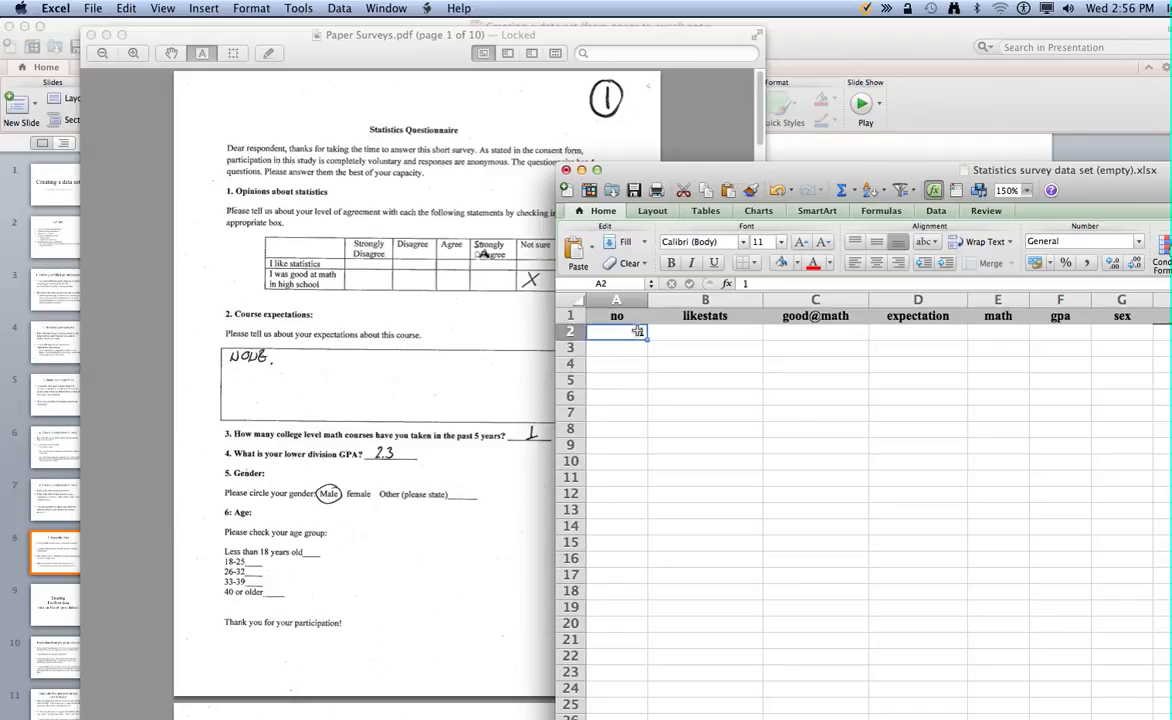
click(683, 332)
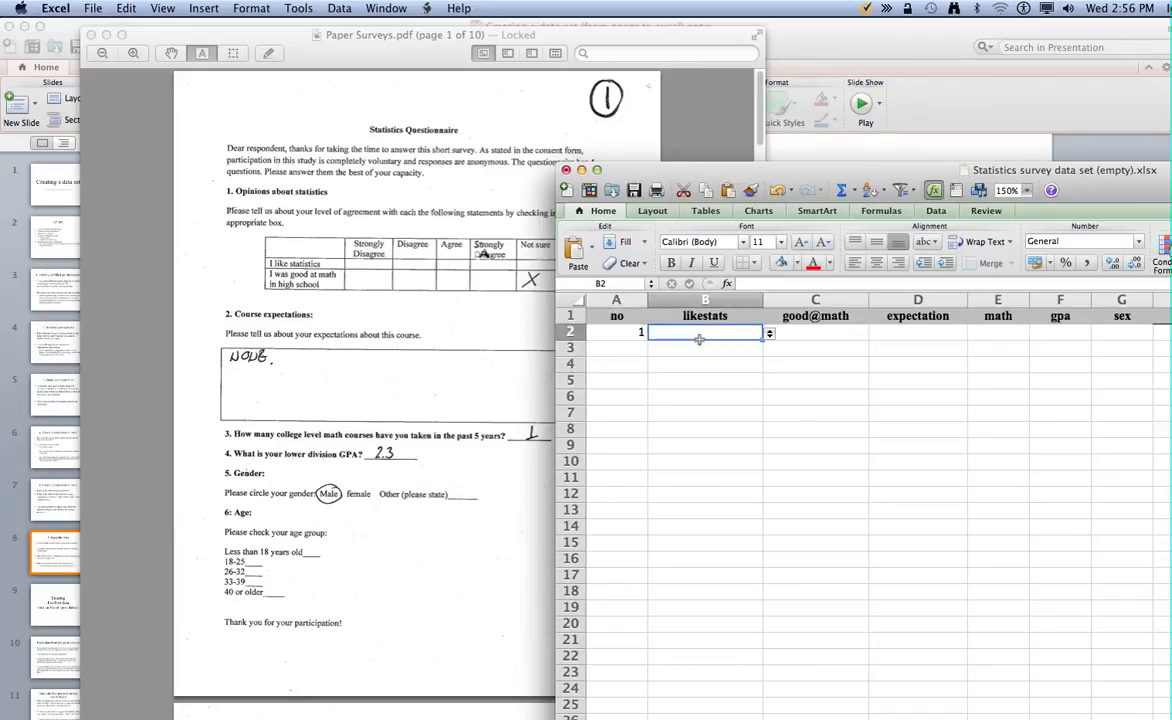
click(812, 334)
click(745, 335)
drag(659, 173, 767, 180)
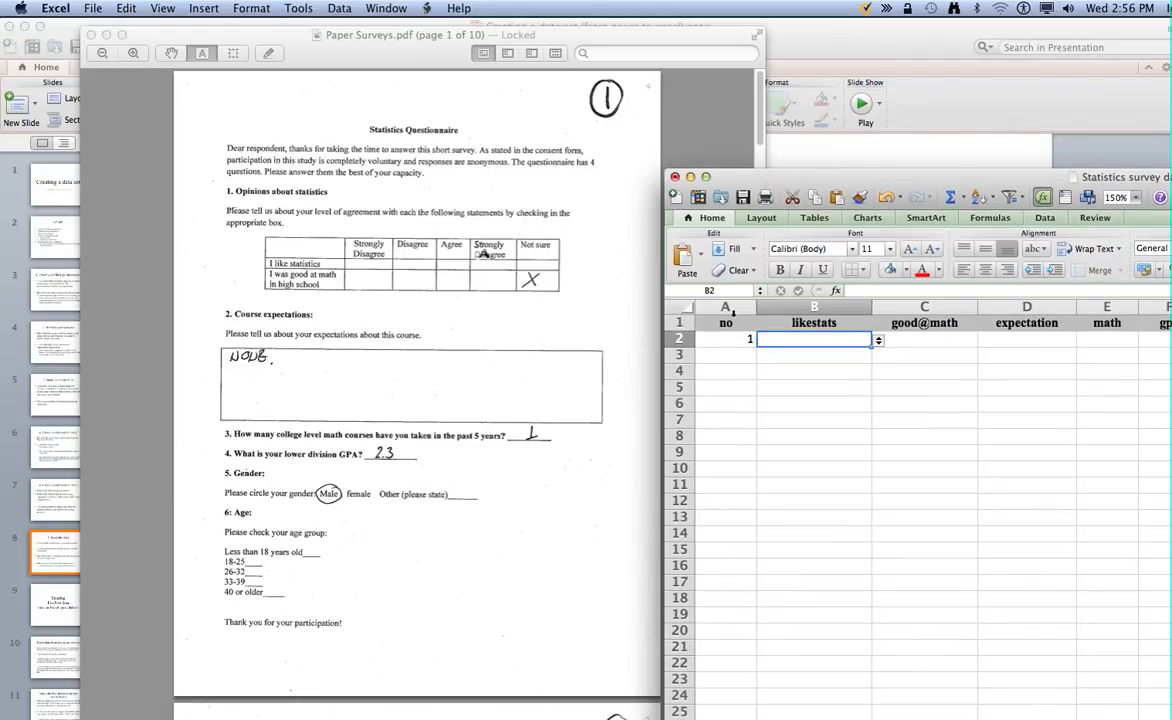
drag(891, 186, 833, 54)
Step: Look at the codebook, return to the data sheet and try entering "Incorrectily filled" as the first likestats response
click(797, 706)
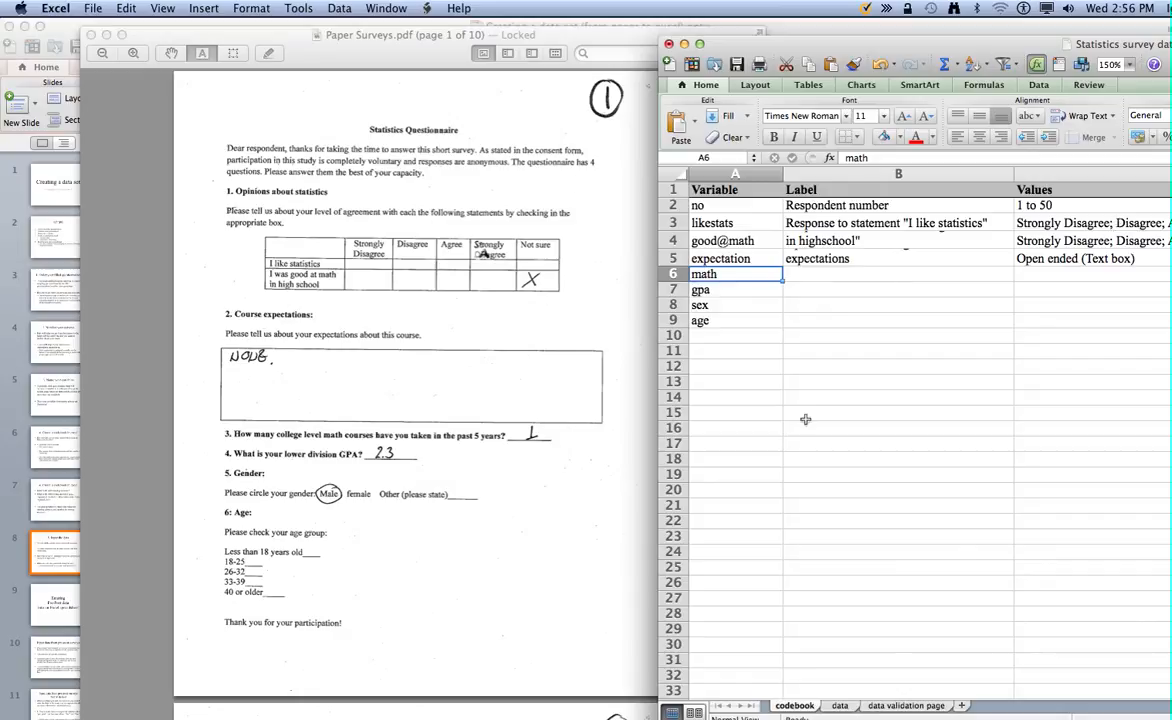
click(840, 706)
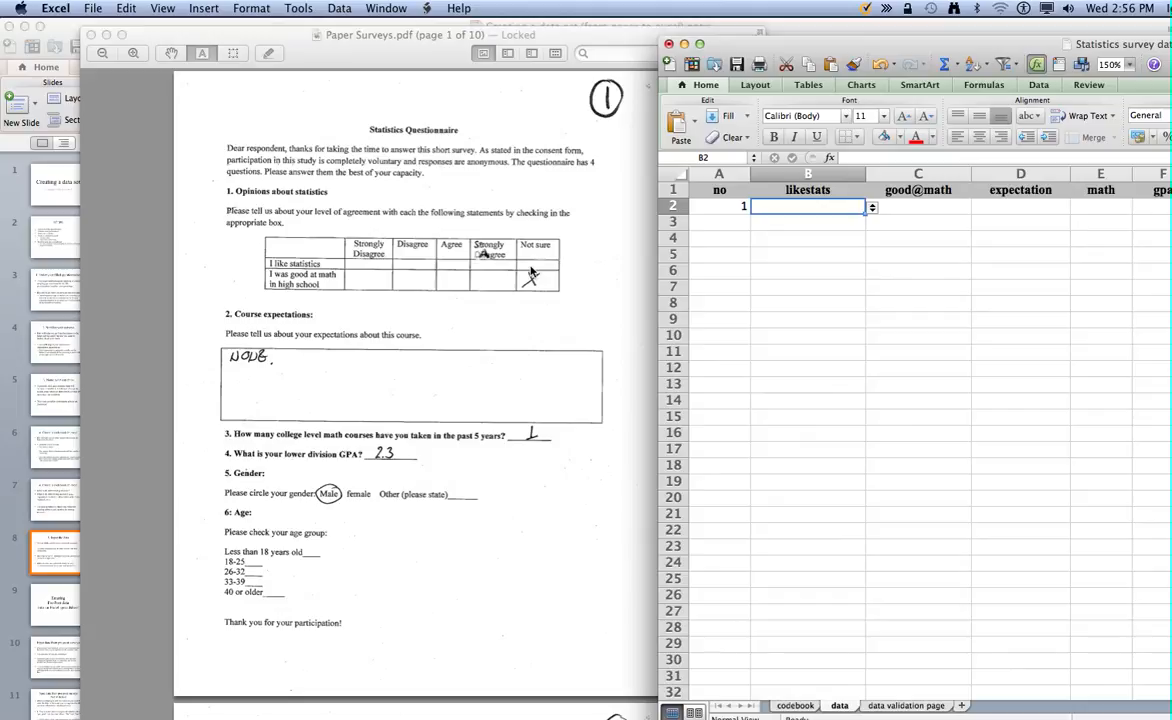
text(Incor)
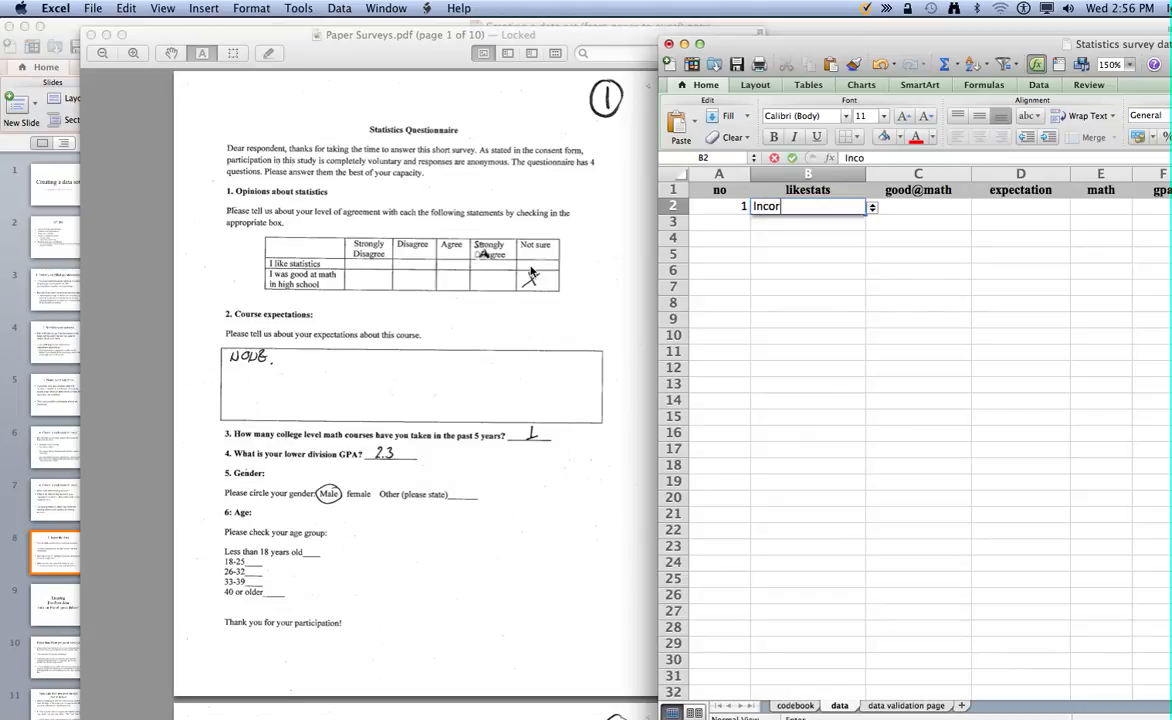
text(rectily filled)
key(Return)
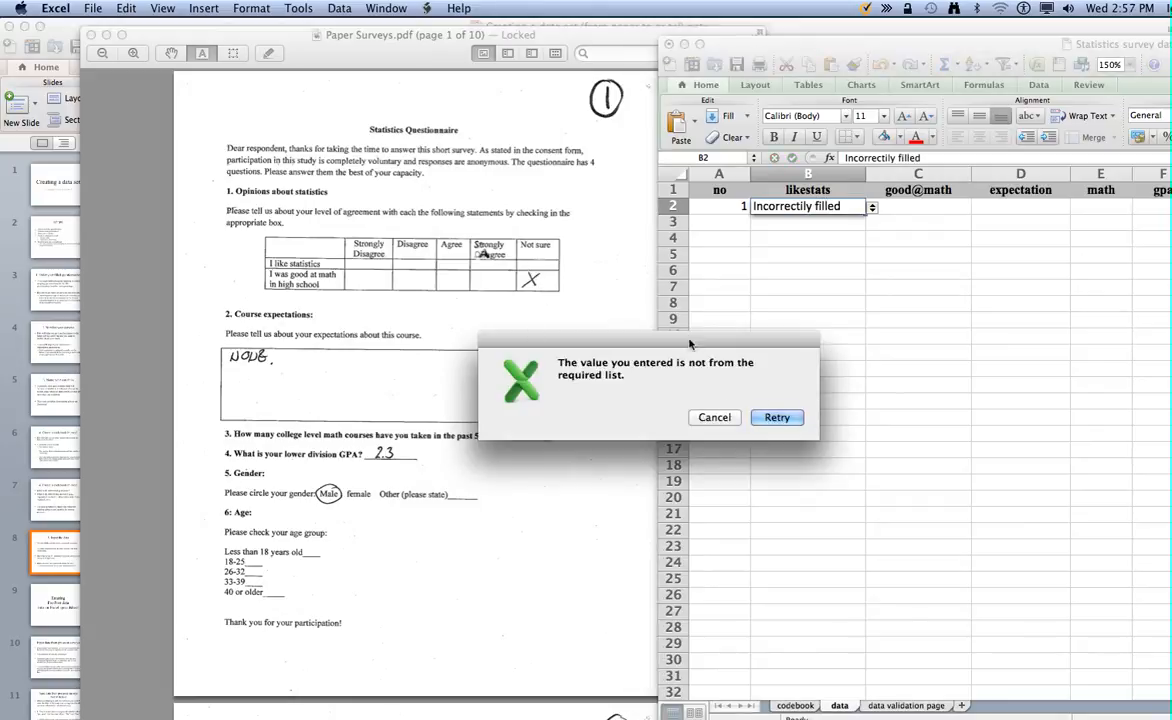
drag(681, 343, 690, 290)
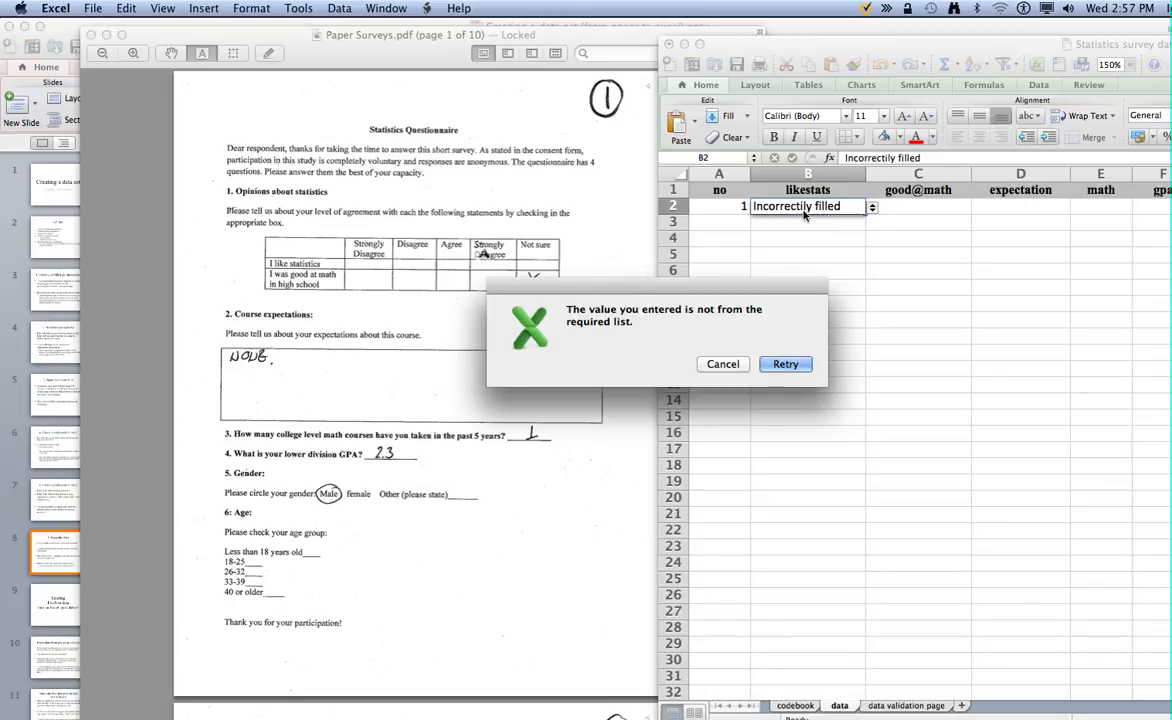
click(739, 366)
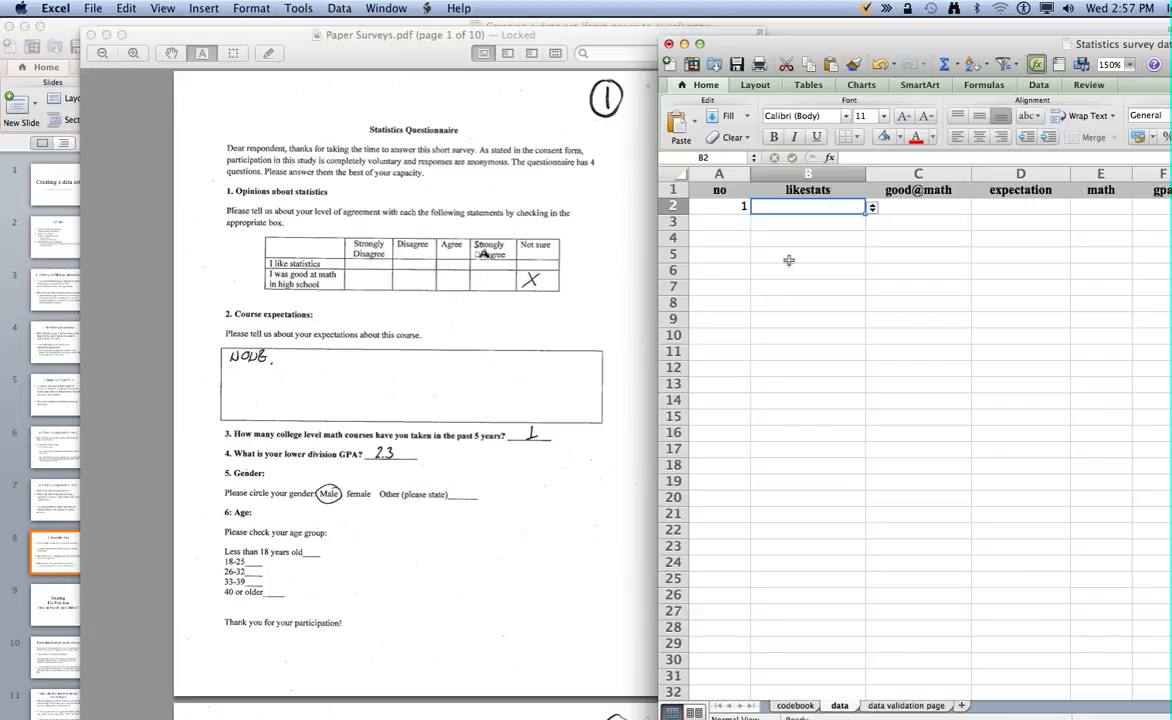
Step: Reposition the workbook to show all variable columns and clear rows 2 to 11 of the data sheet
drag(913, 47, 561, 28)
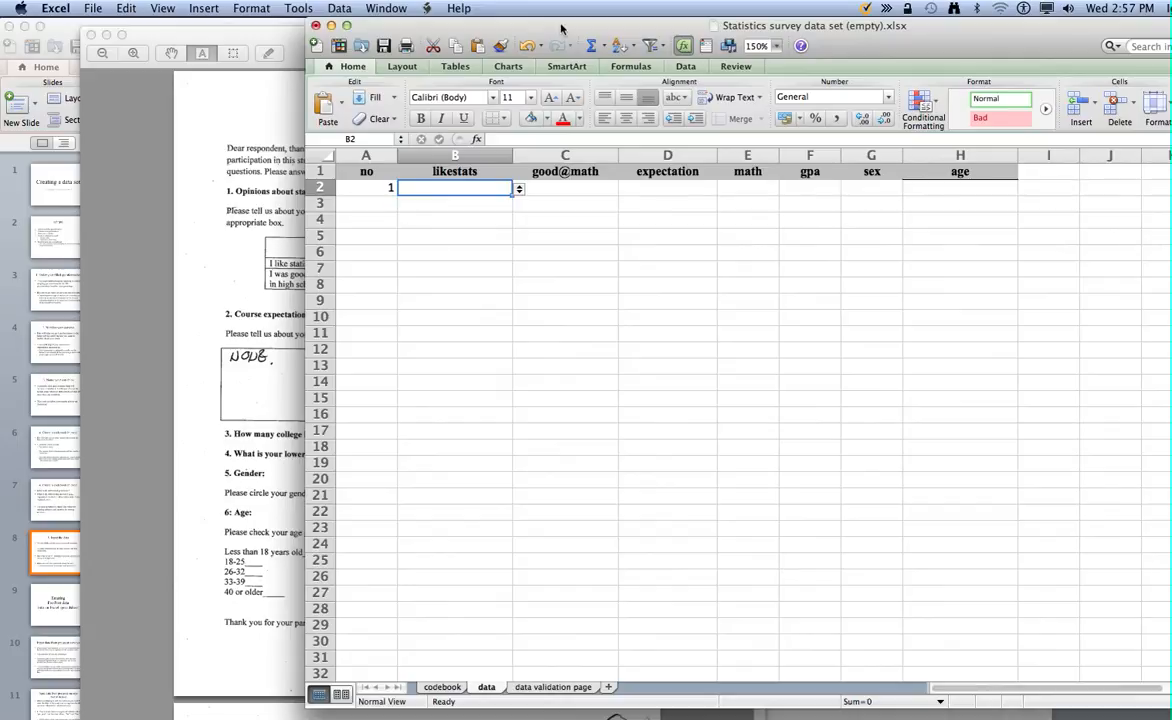
drag(320, 187, 307, 336)
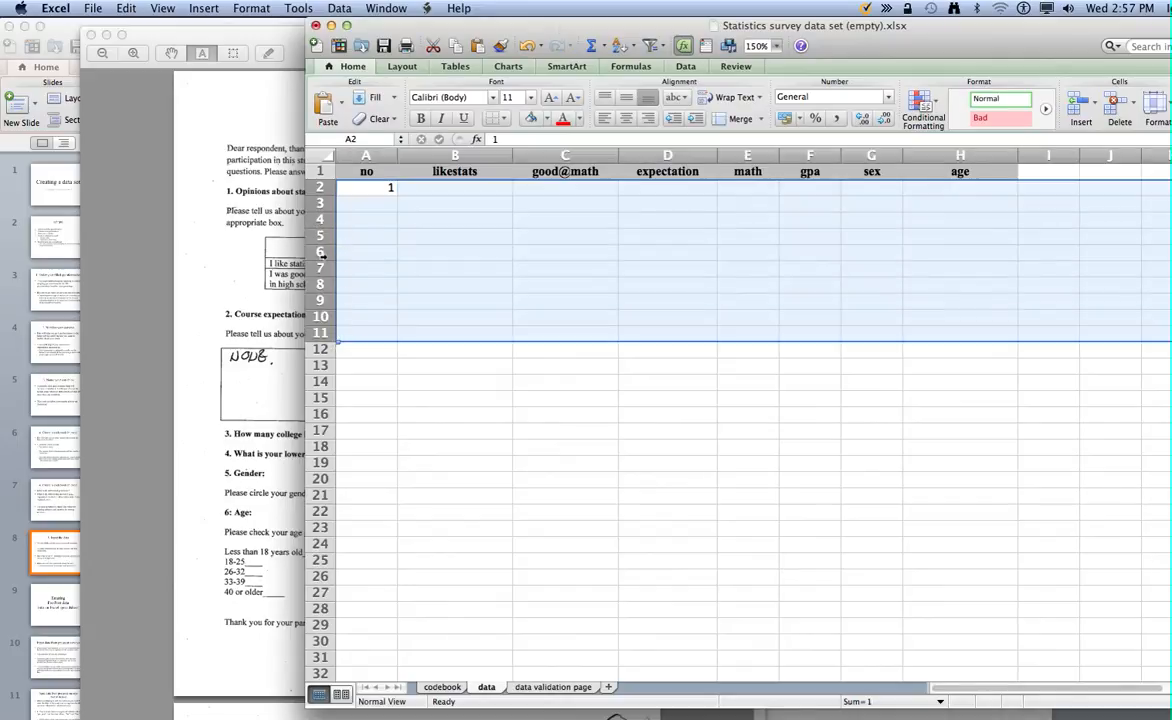
right_click(326, 254)
click(366, 346)
Step: Change the data validation of cell B2 in the likestats column from a list to allow Any value
click(474, 186)
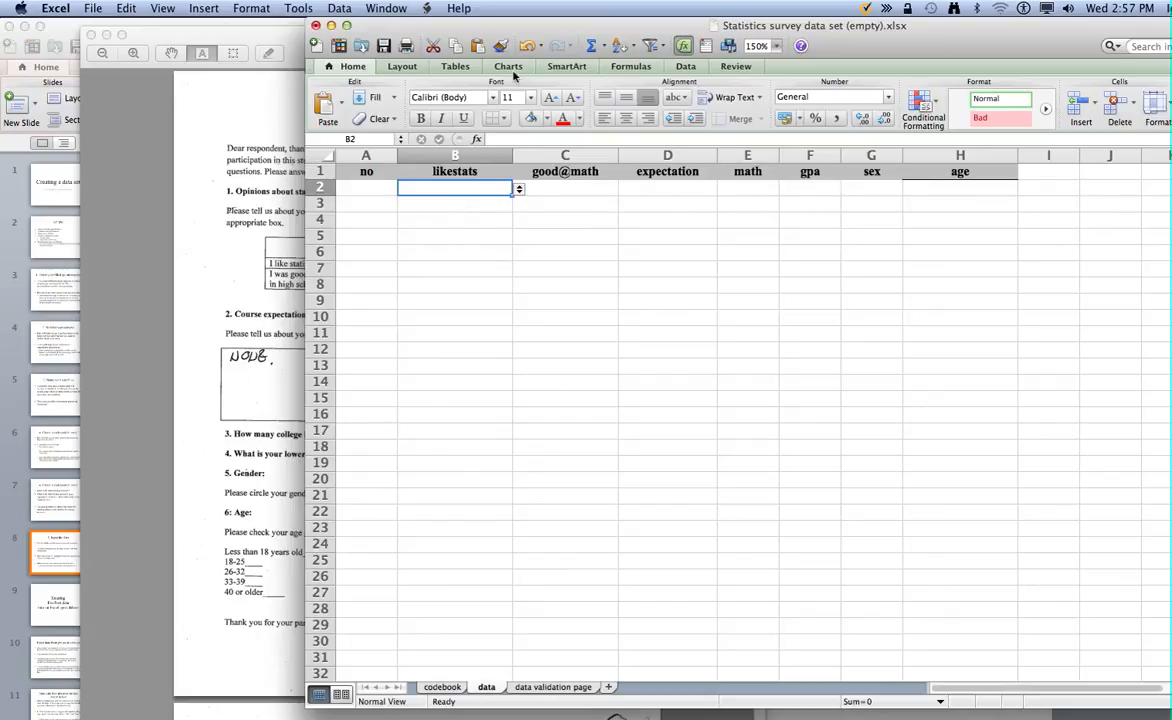
click(686, 67)
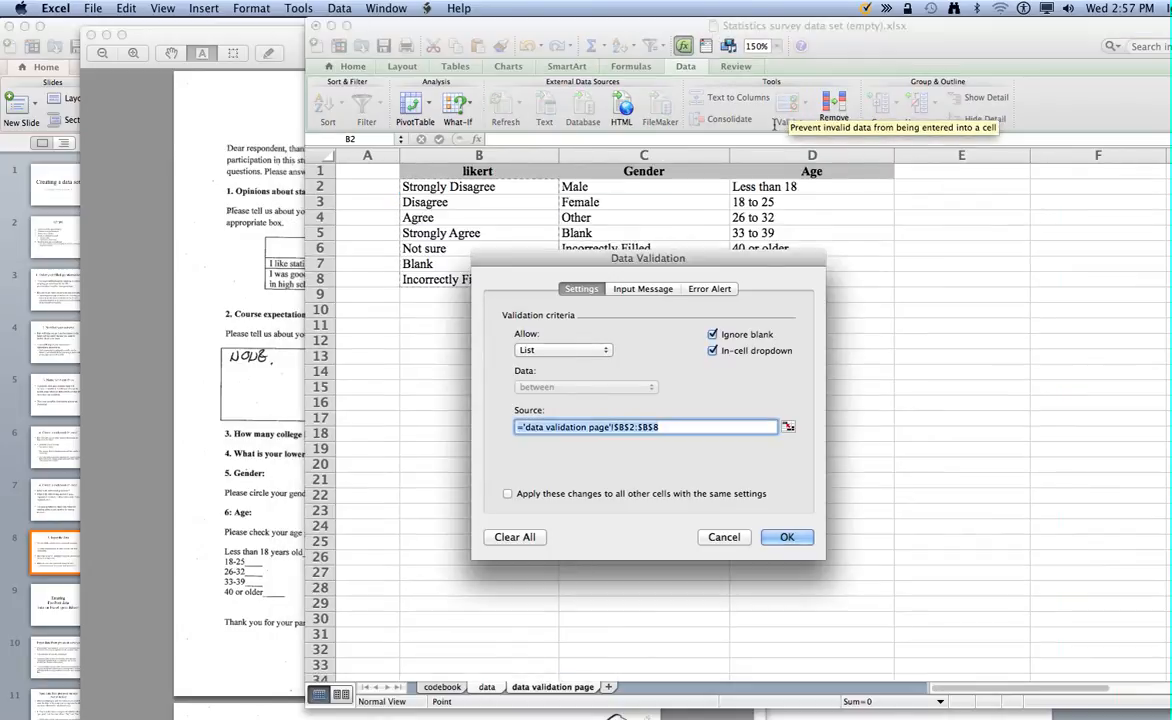
drag(651, 272, 581, 173)
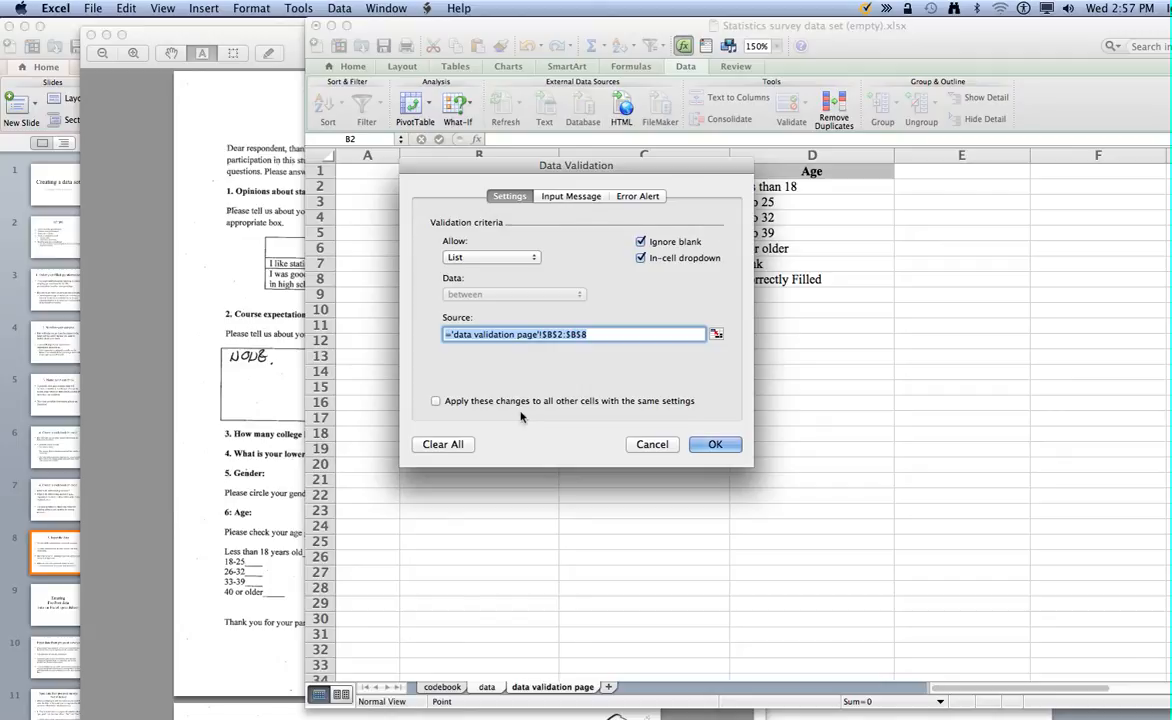
click(533, 259)
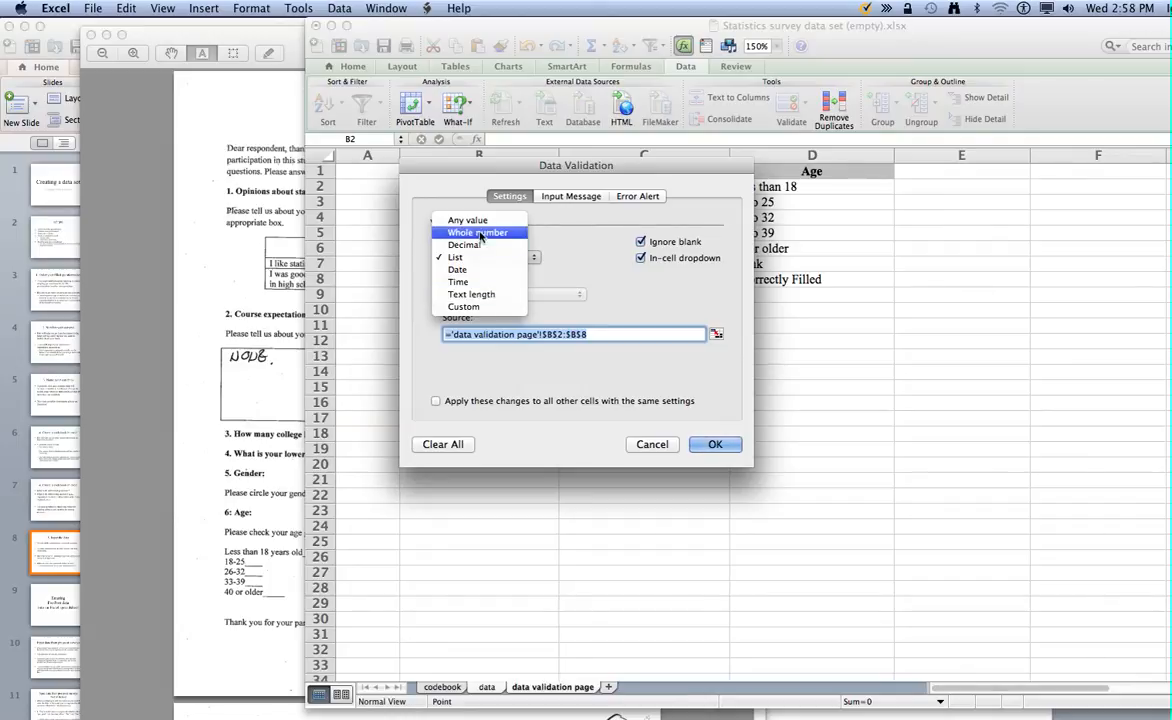
click(450, 228)
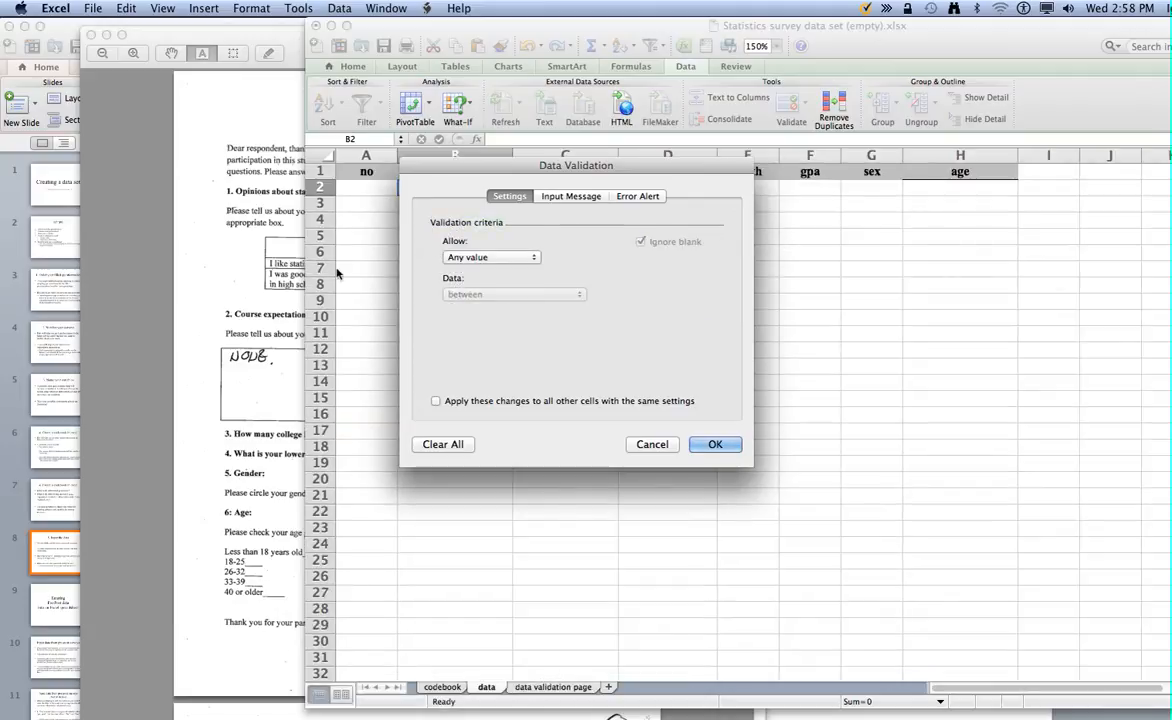
click(710, 444)
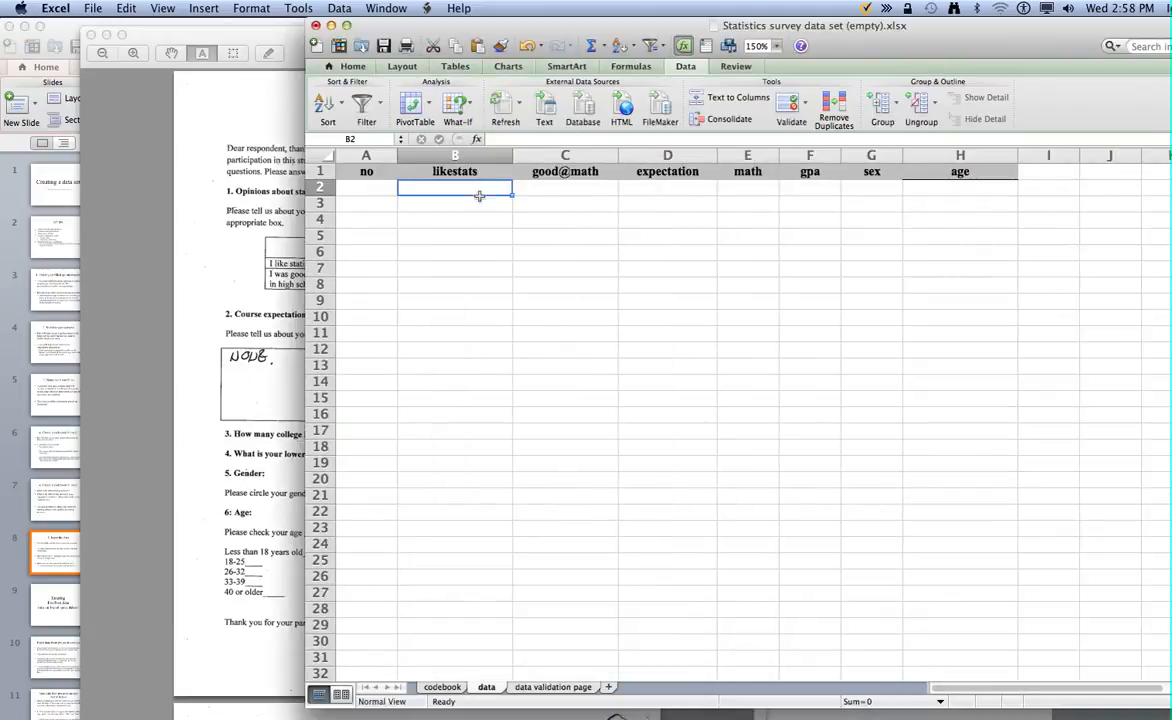
Step: Enter "don't know" in cell B2 of the likestats column as a test response, and delete it again
click(480, 217)
click(474, 189)
text(don't know)
key(Return)
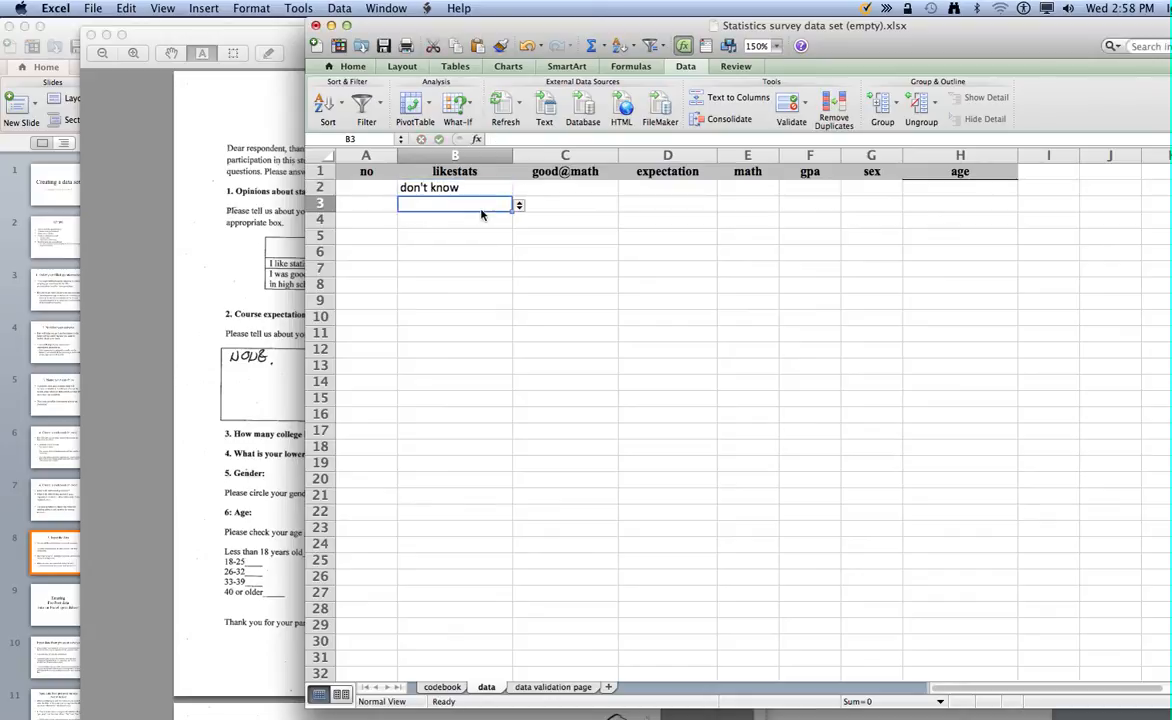
click(470, 188)
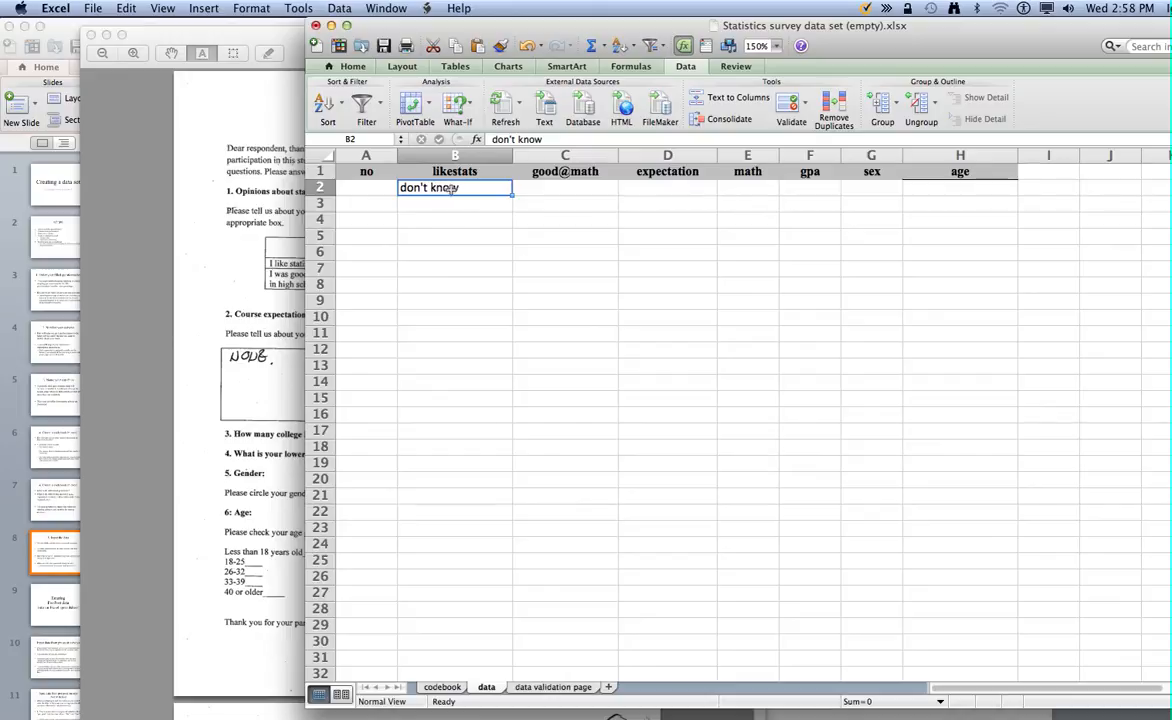
key(Delete)
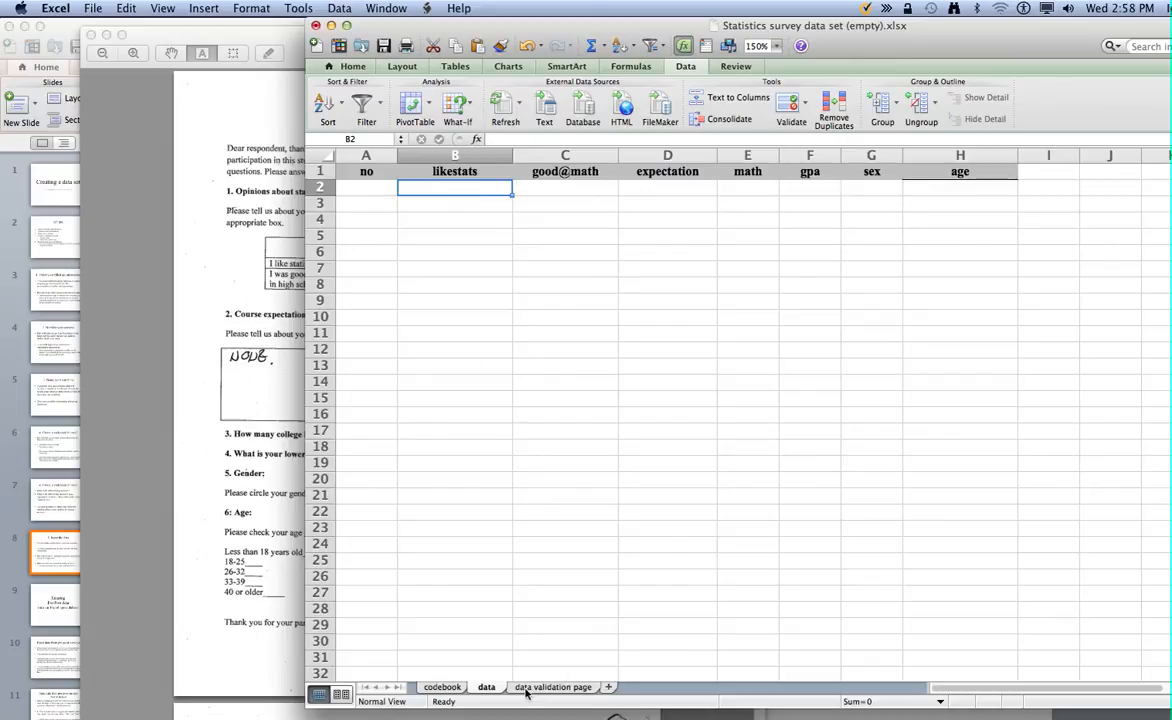
Step: Examine each response option in the likert list on the data validation page
click(580, 690)
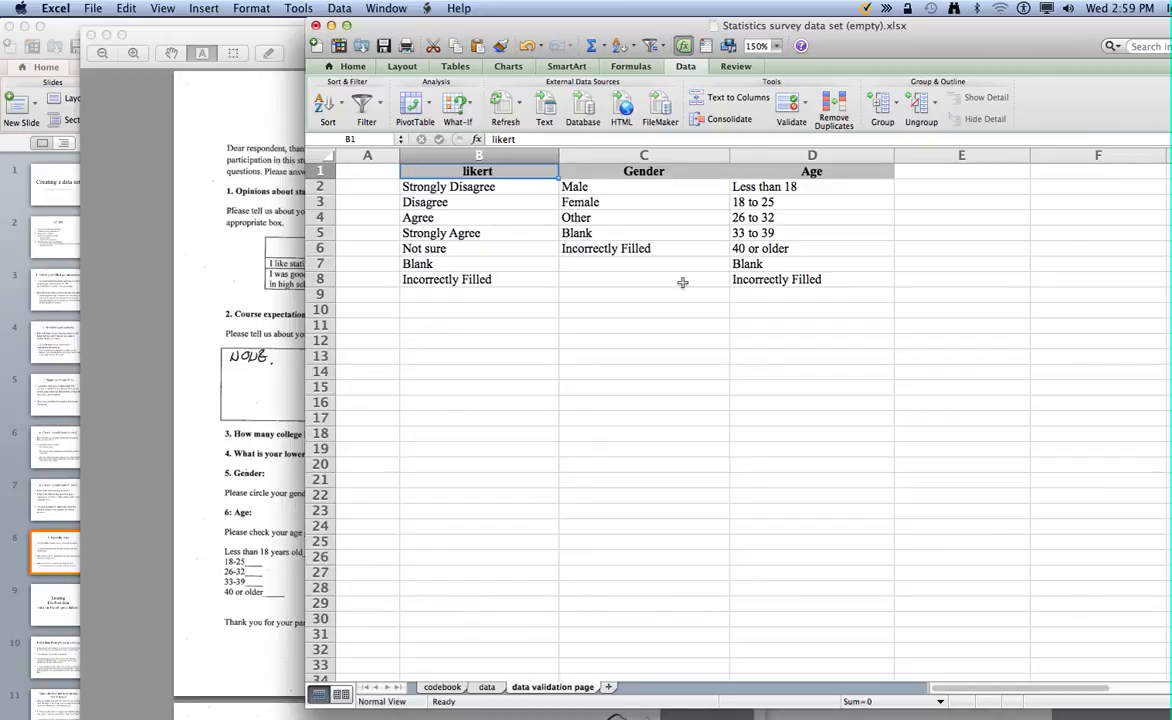
click(450, 187)
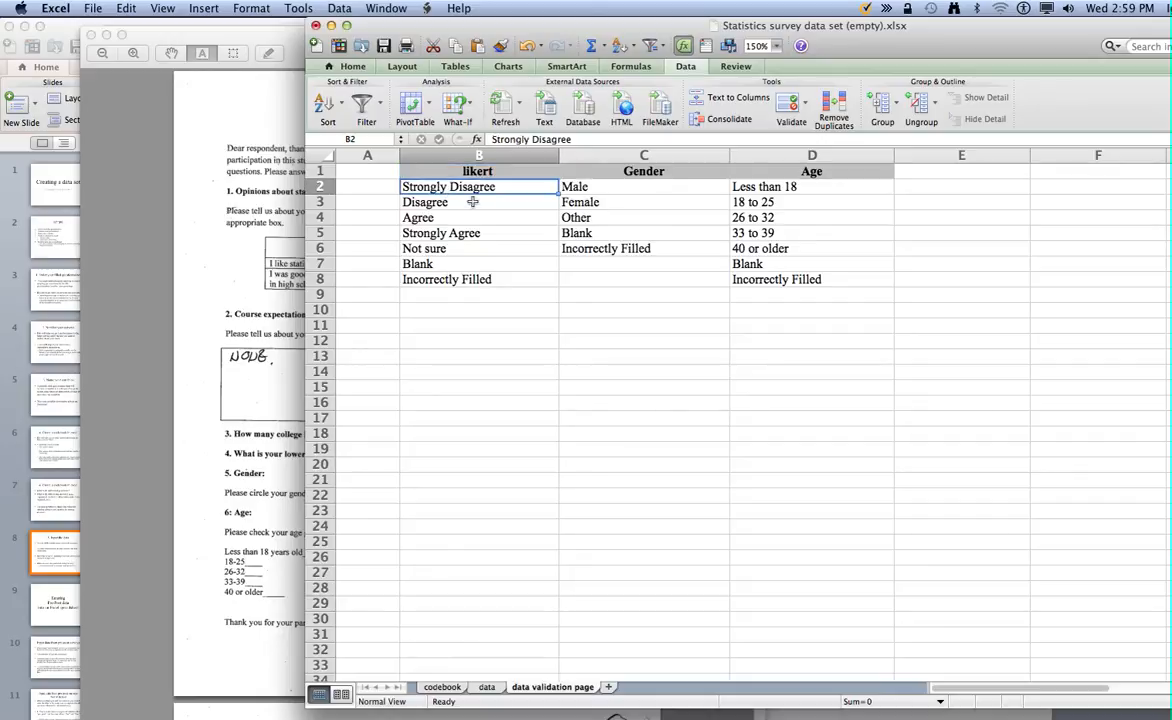
click(473, 203)
click(445, 217)
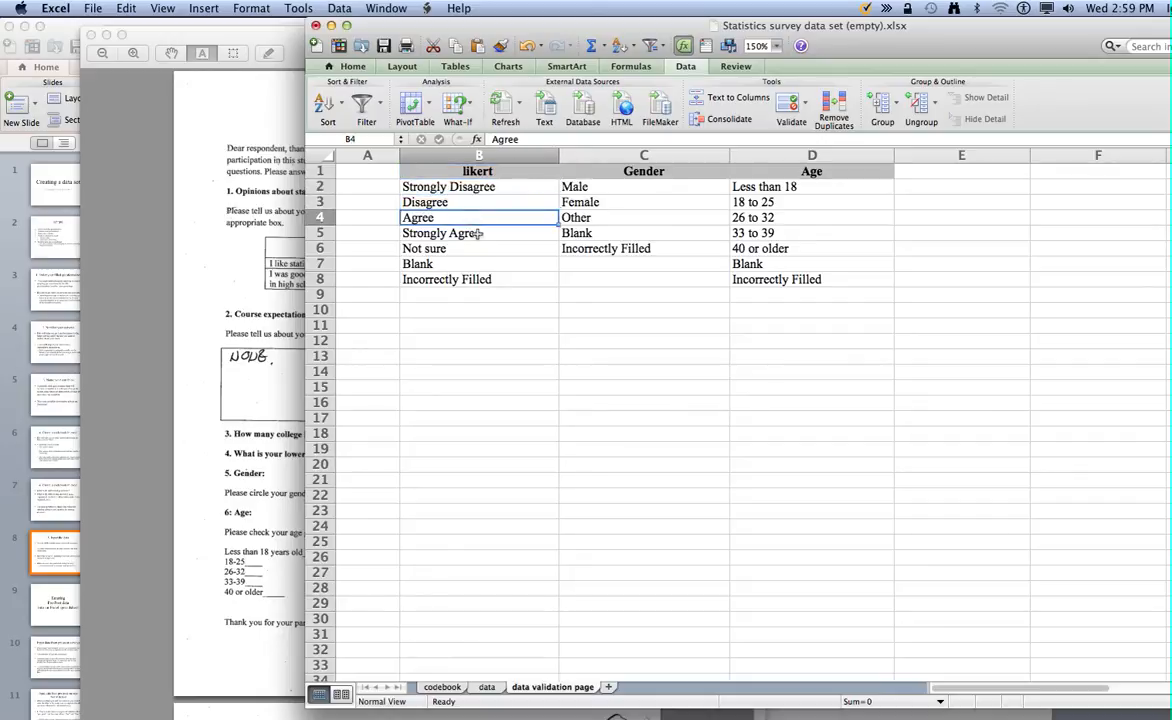
click(462, 233)
click(479, 248)
click(481, 264)
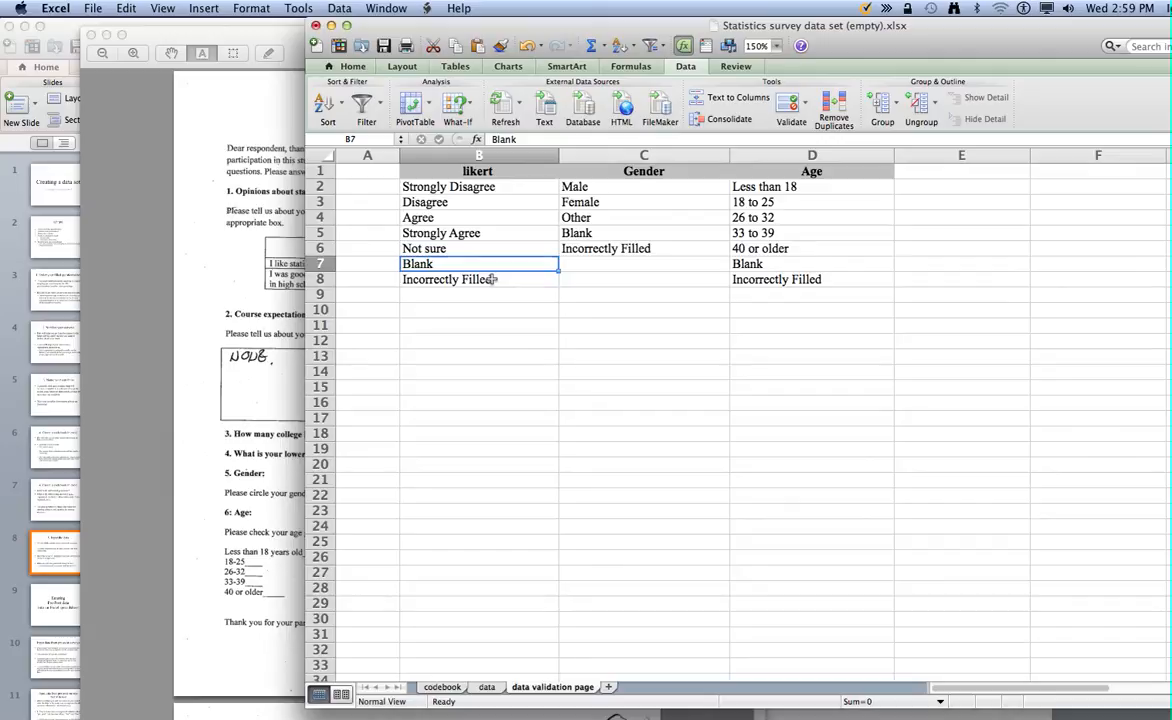
click(487, 280)
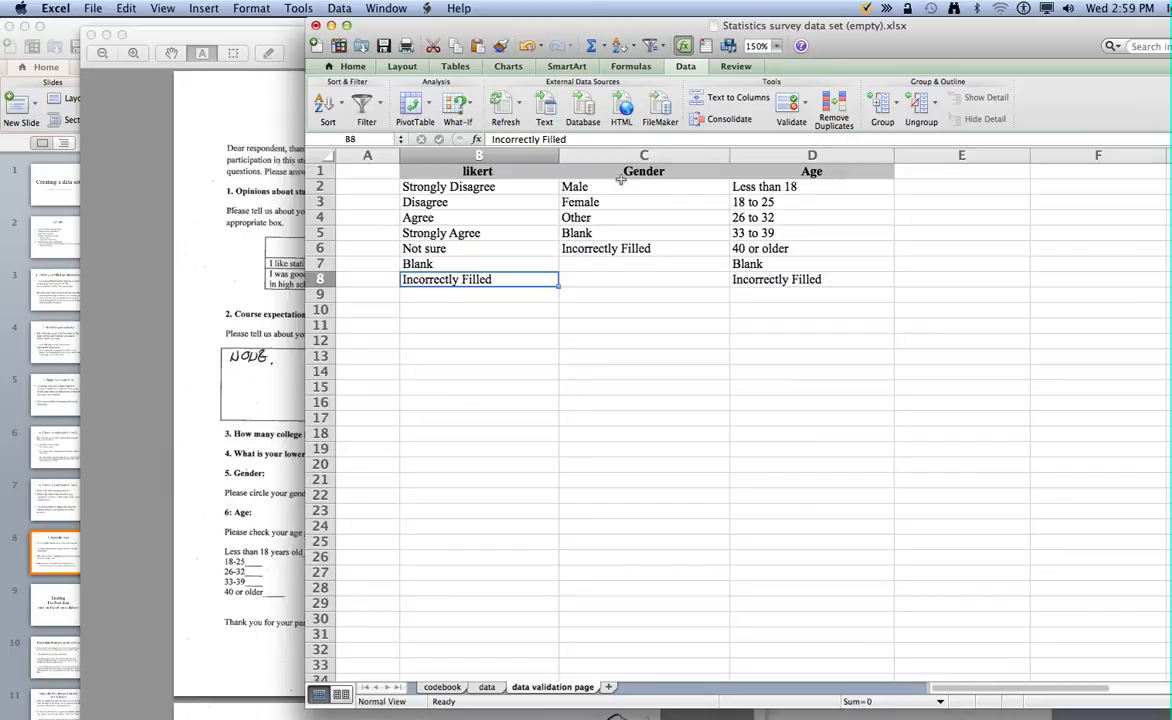
Step: Review the option ranges for Gender, Age and likert on the data validation page against the data sheet's likestats column
drag(602, 187, 612, 247)
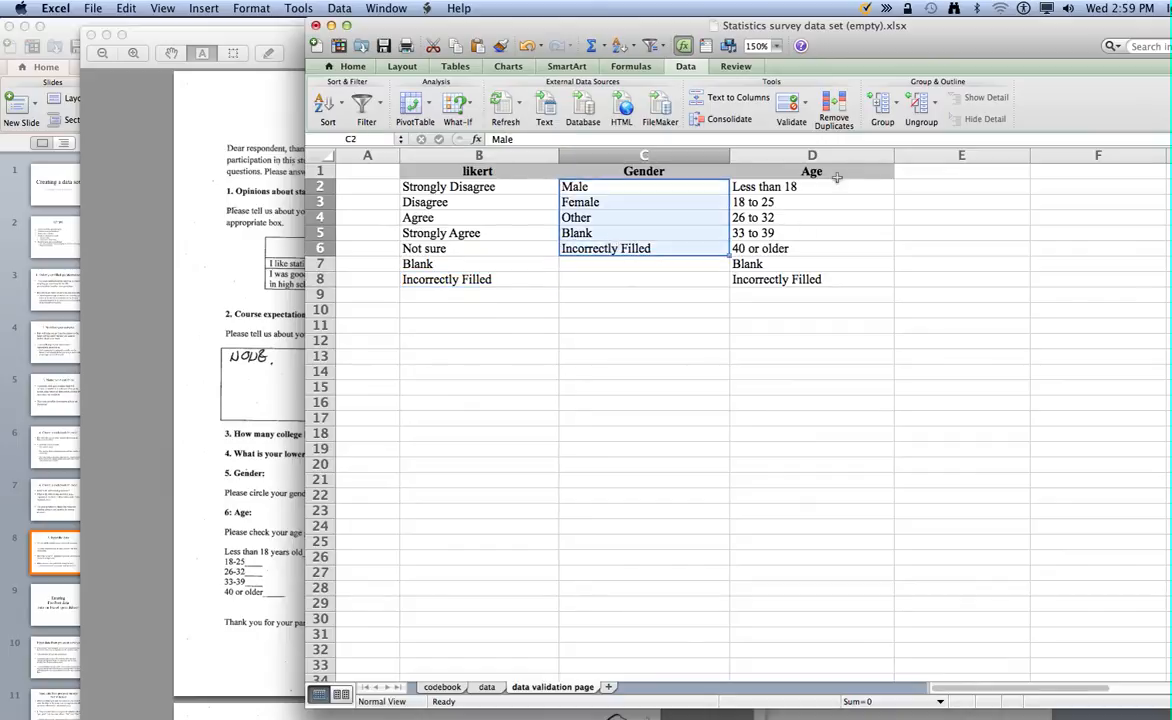
drag(824, 188, 831, 280)
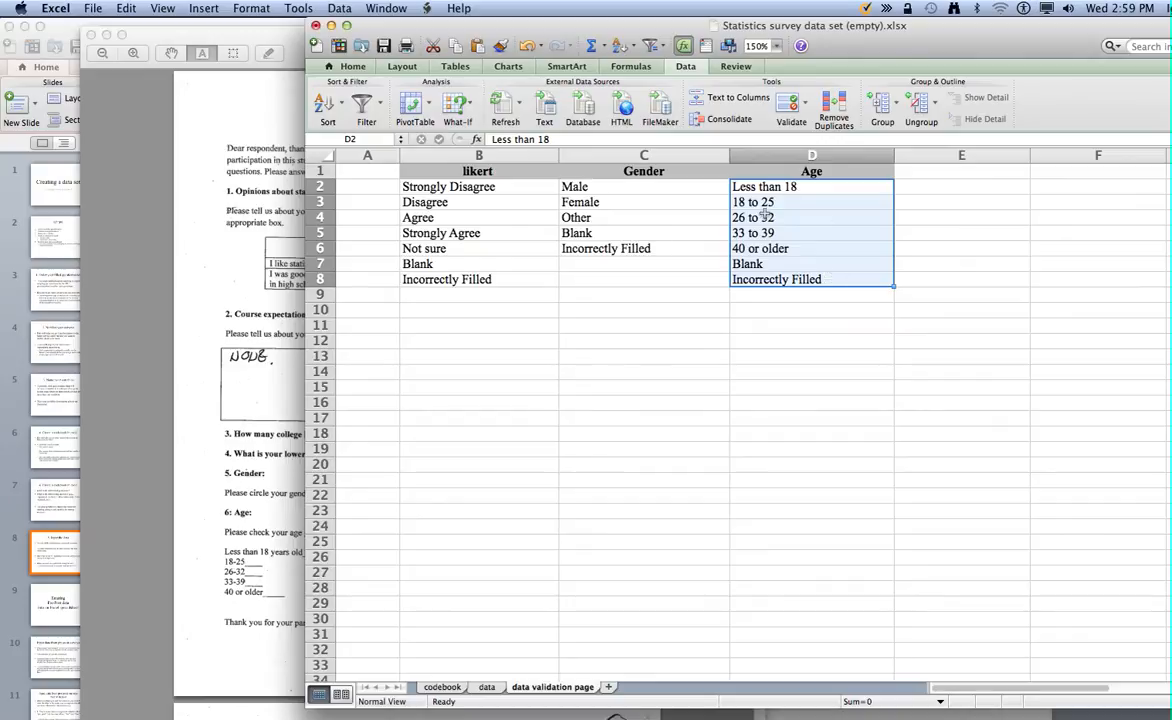
drag(632, 187, 628, 248)
drag(482, 188, 495, 281)
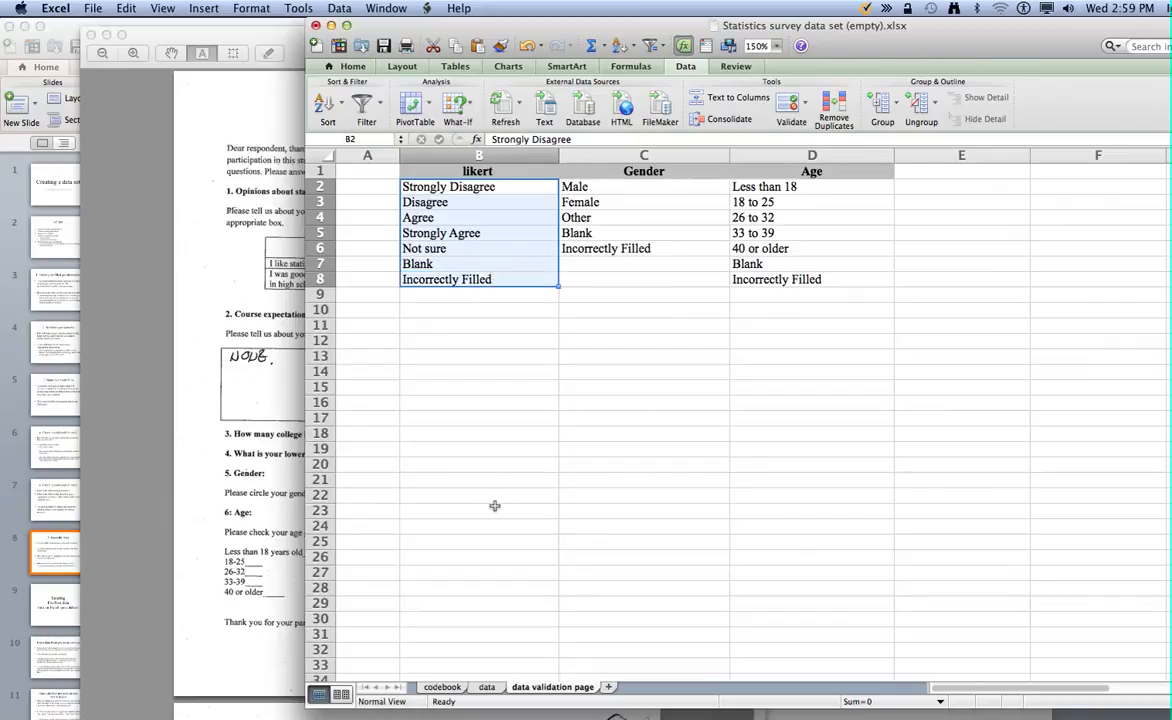
click(487, 687)
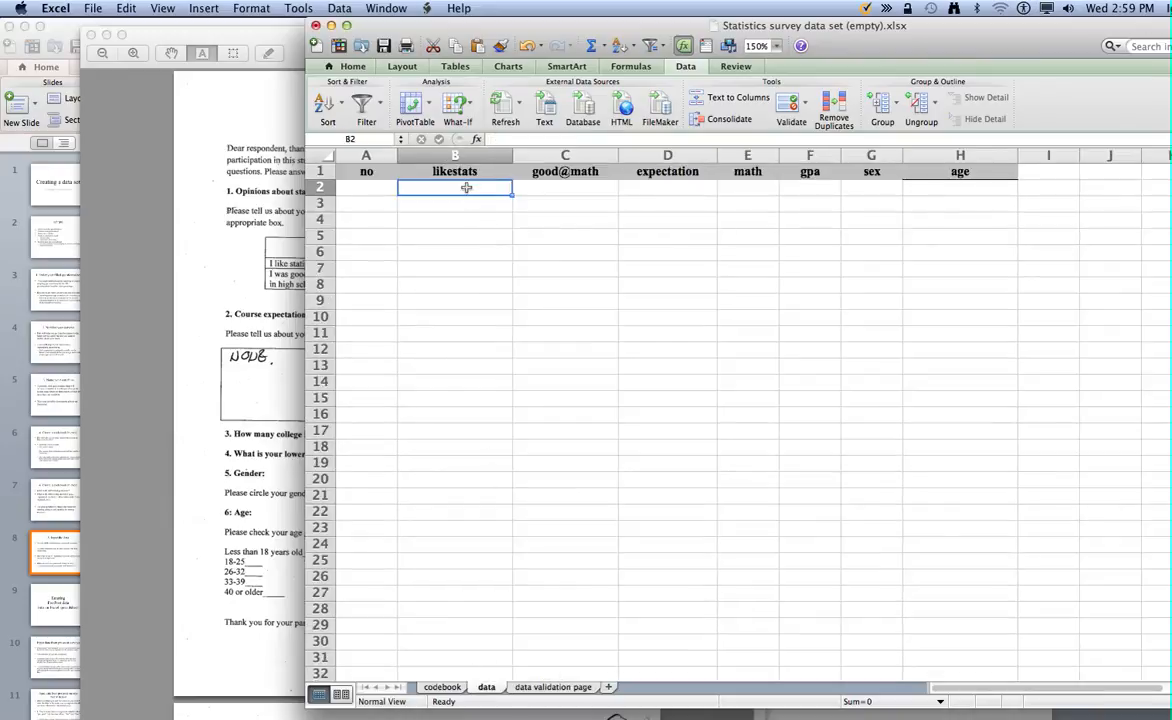
click(540, 687)
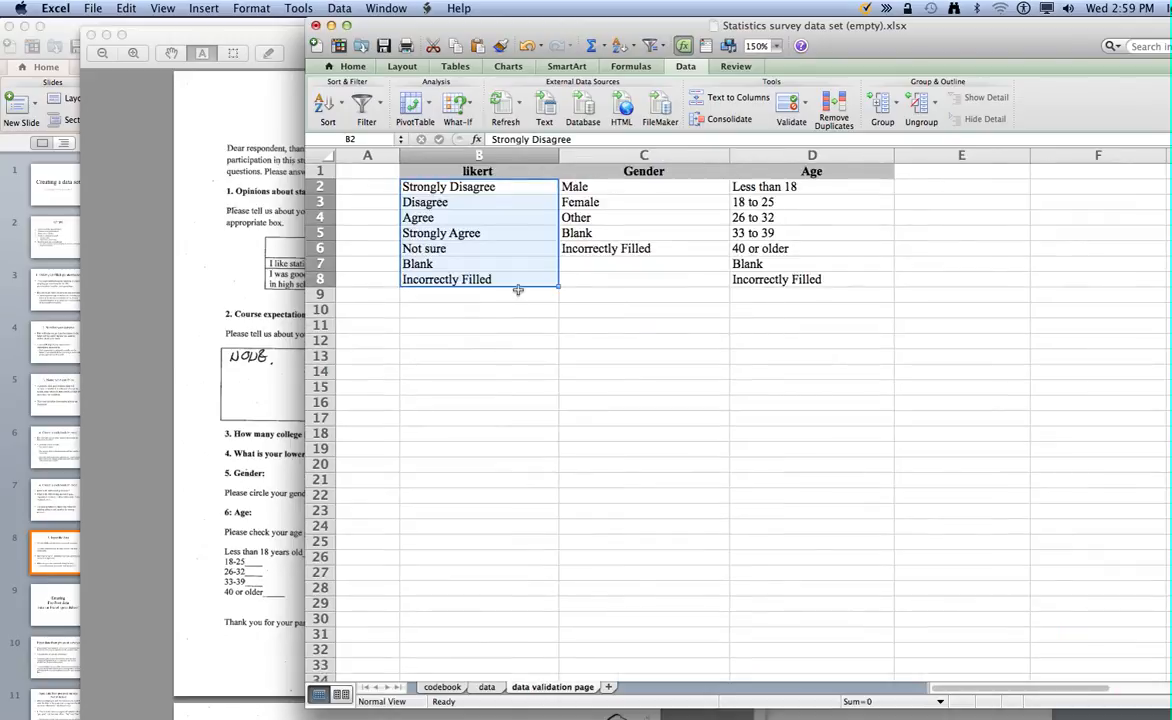
Step: Set the data validation of likestats cell B2 on the data sheet to a list sourced from 'data validation page'!$B$2:$B$8, and check its options
click(487, 687)
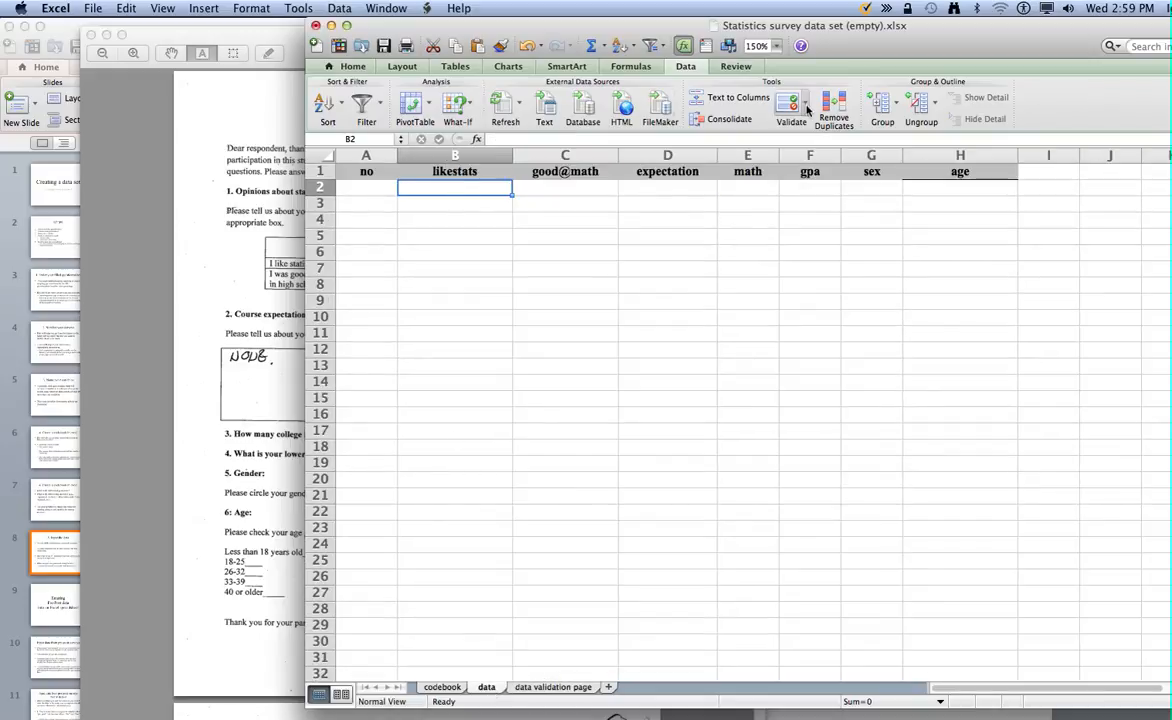
click(806, 106)
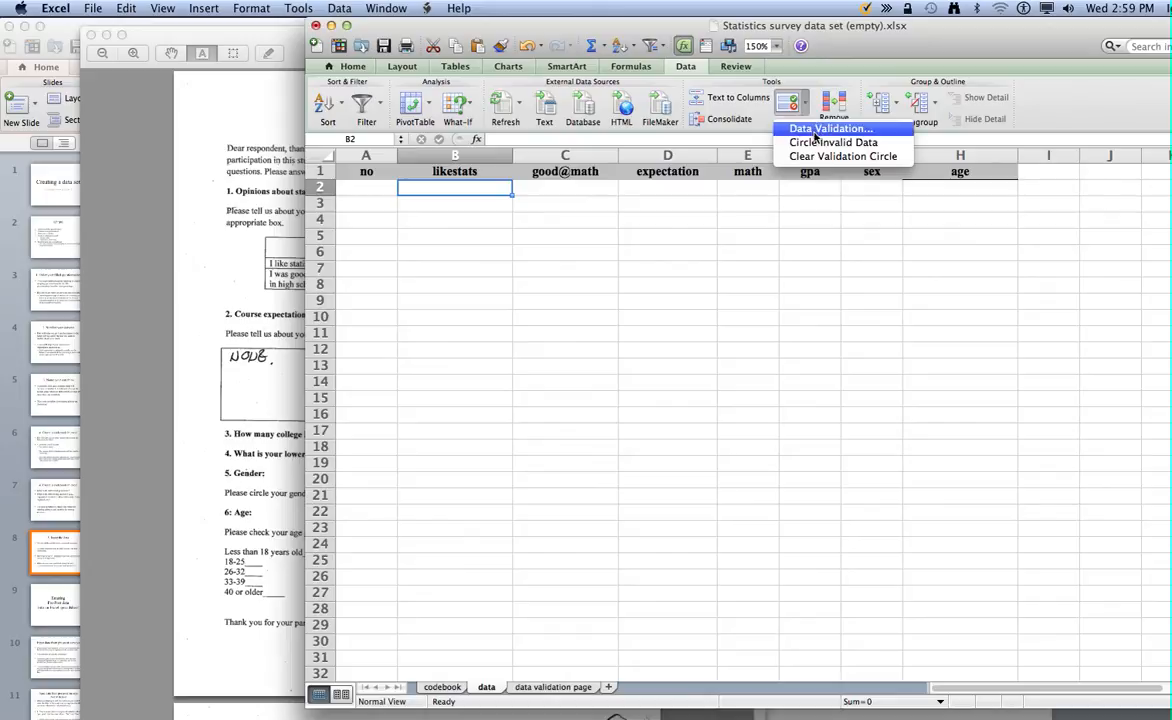
click(816, 130)
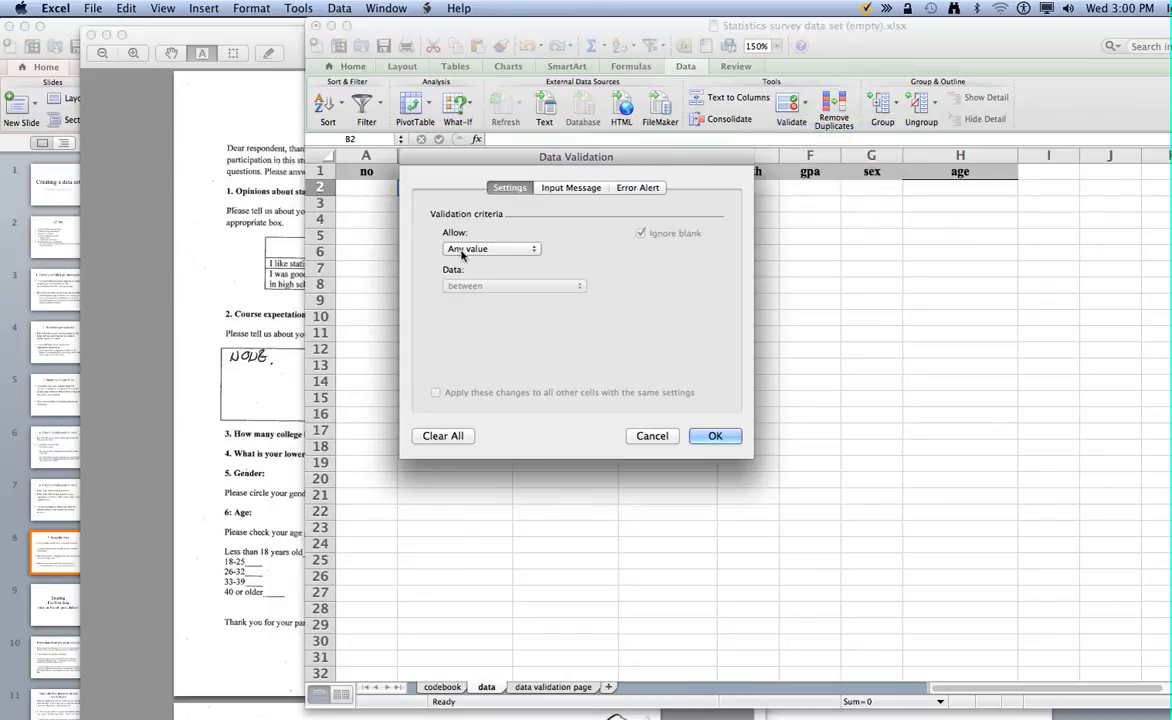
click(498, 249)
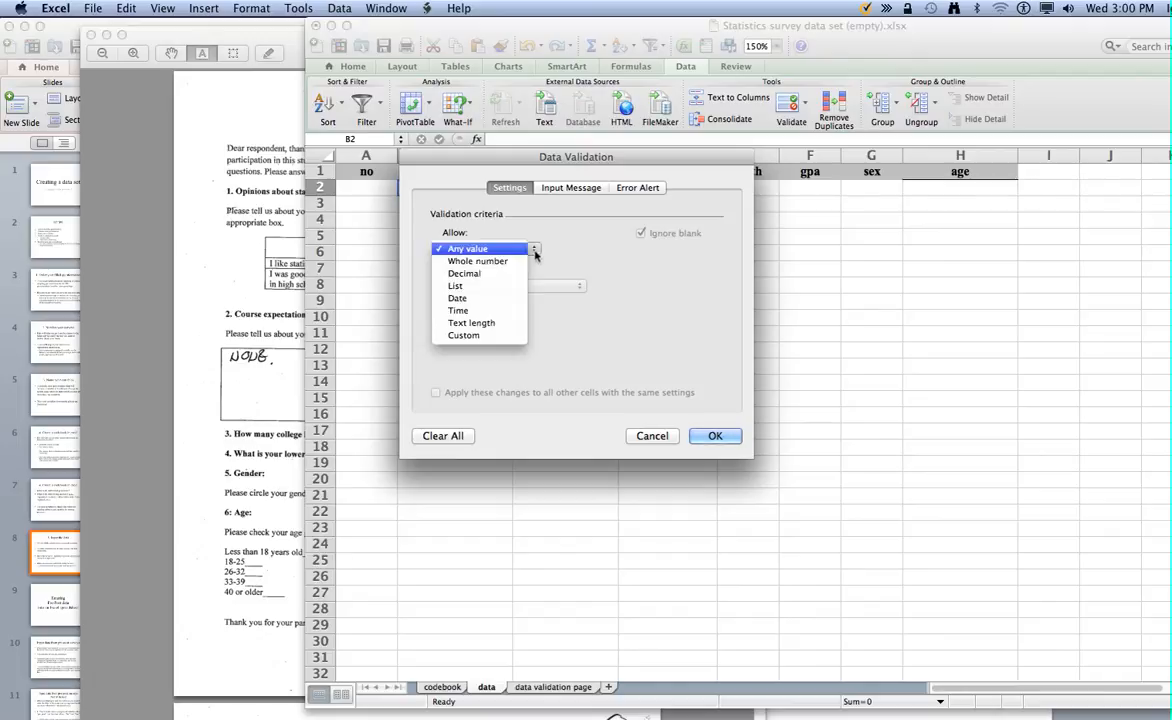
click(485, 292)
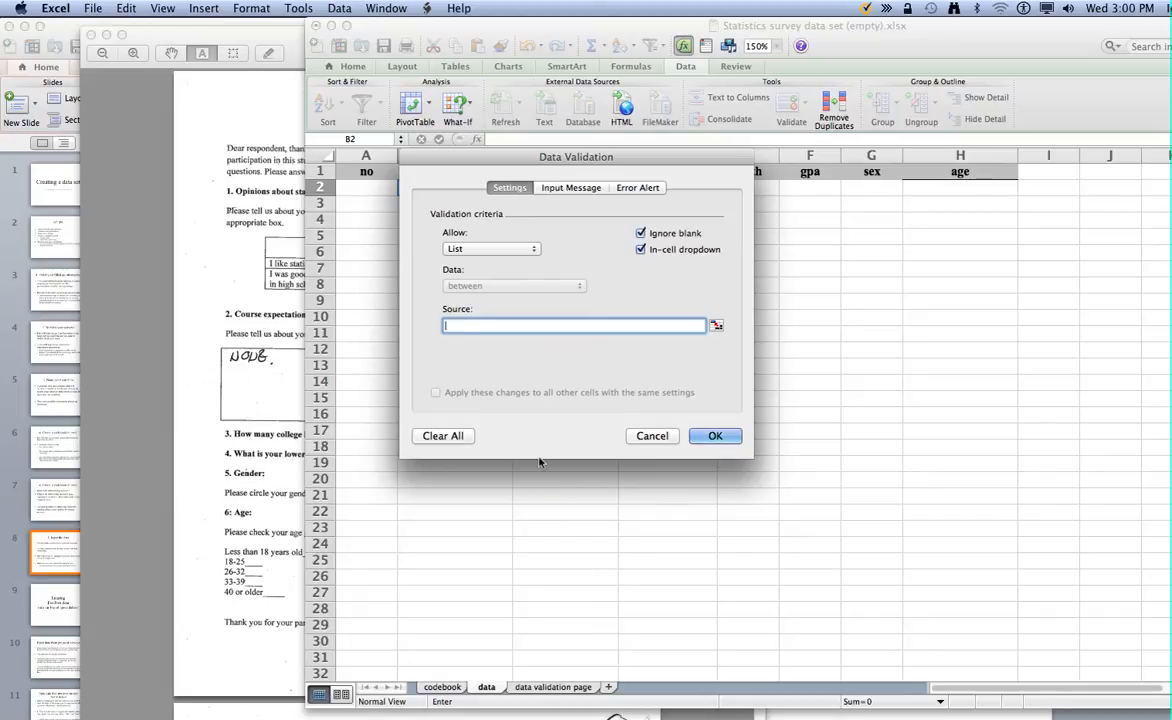
click(540, 689)
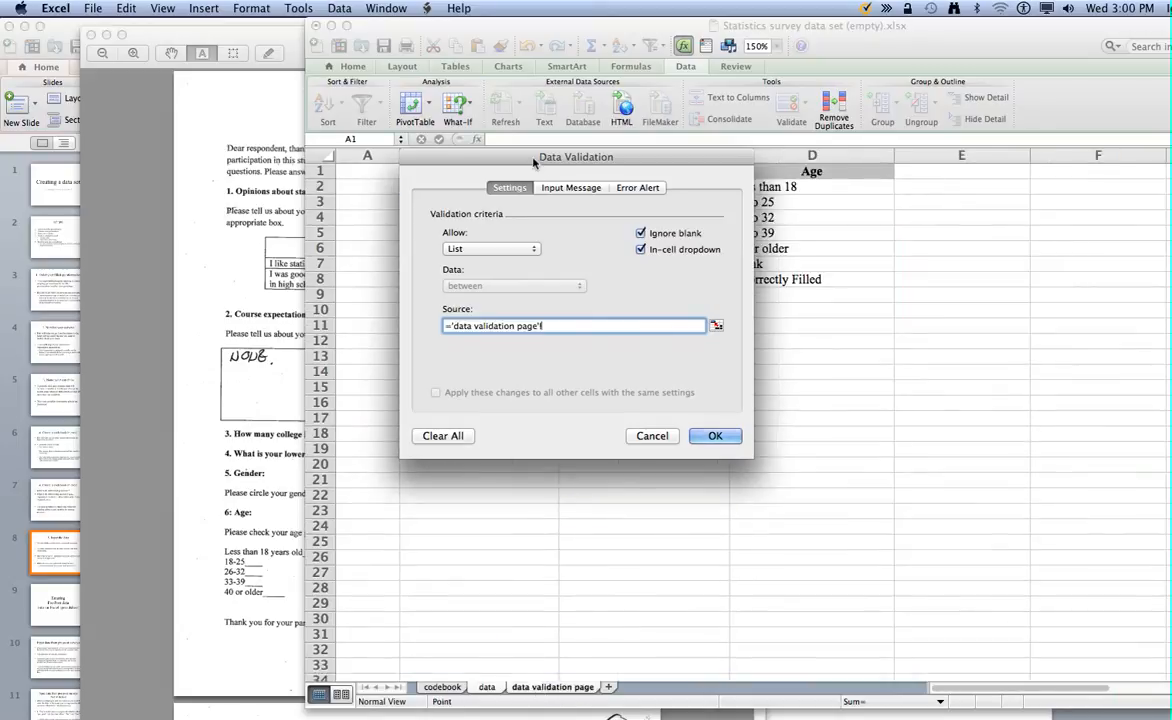
drag(534, 162, 807, 226)
drag(414, 186, 466, 274)
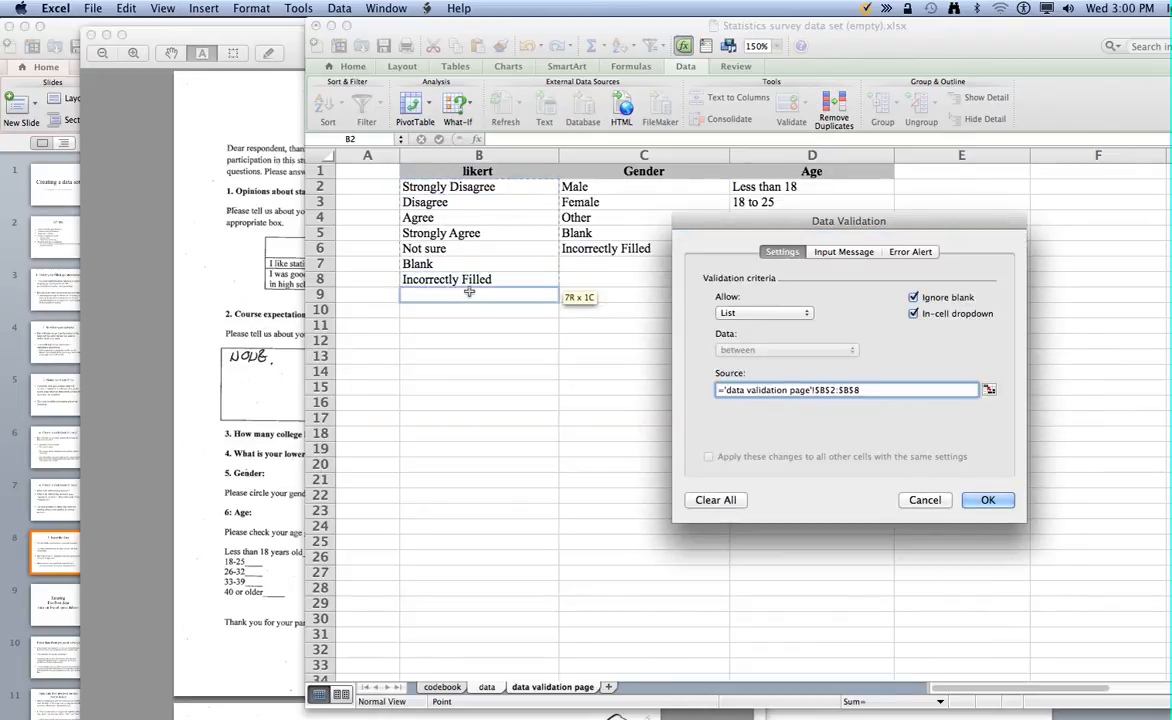
click(977, 503)
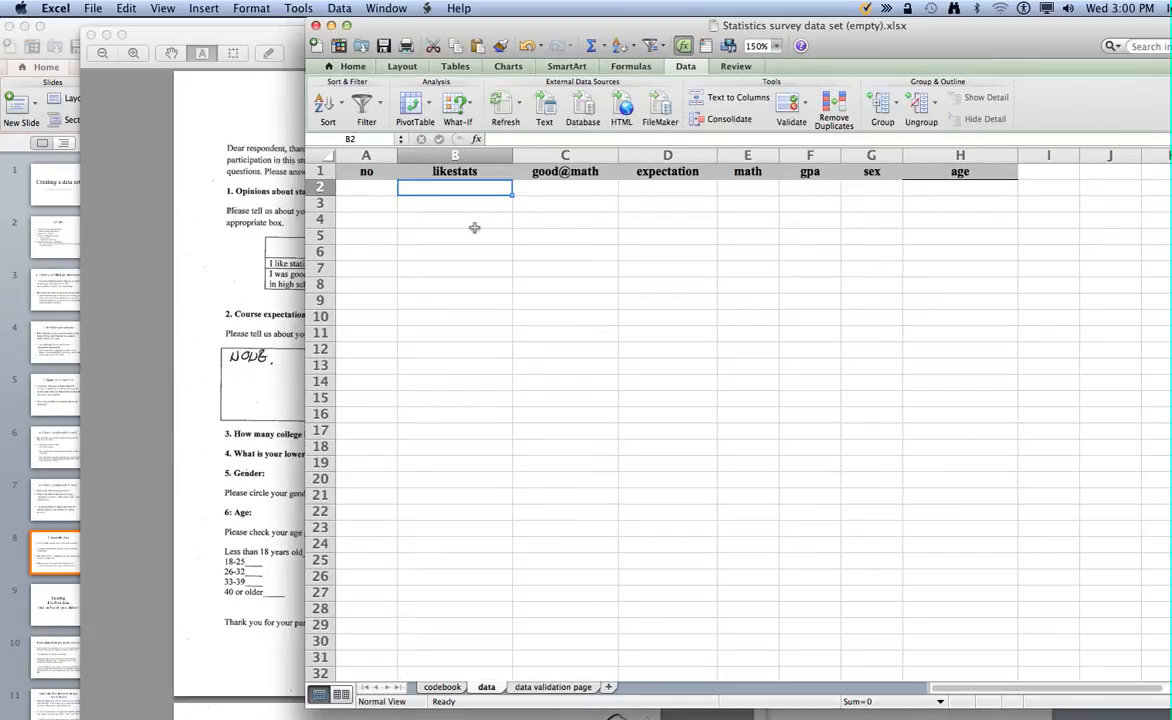
click(465, 189)
click(519, 192)
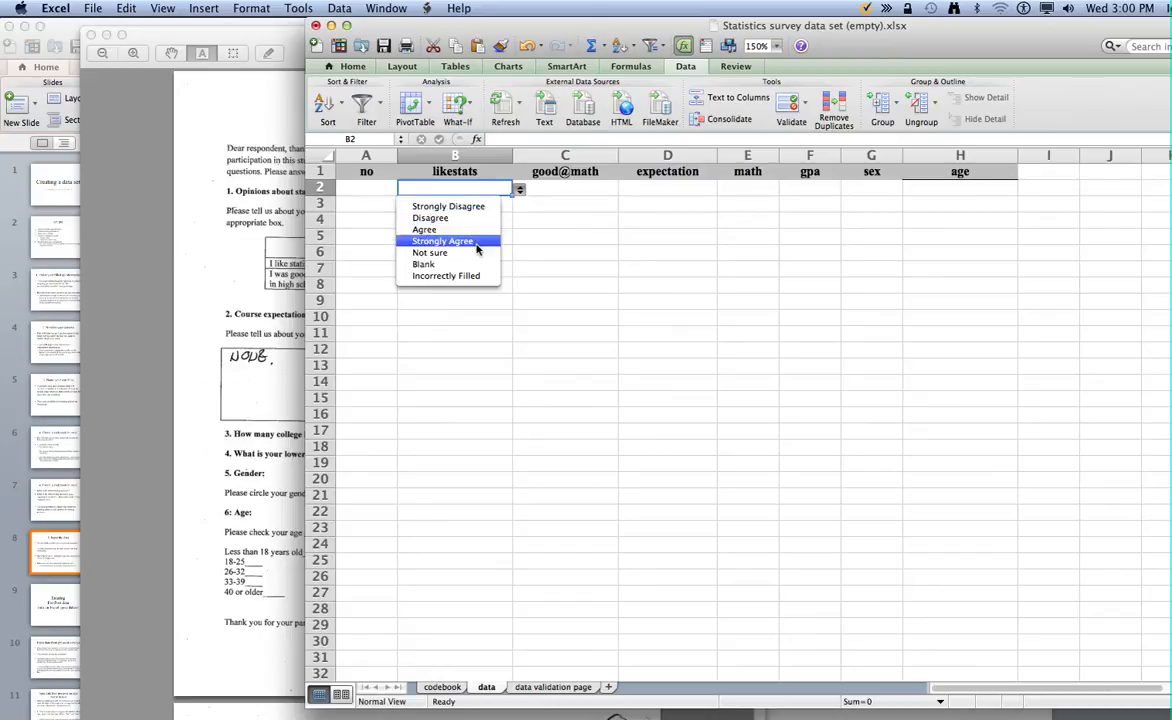
Step: With the first paper survey uncovered beside the workbook, enter 1 in the no column and choose Blank for likestats in row 2
click(495, 27)
drag(558, 27, 887, 94)
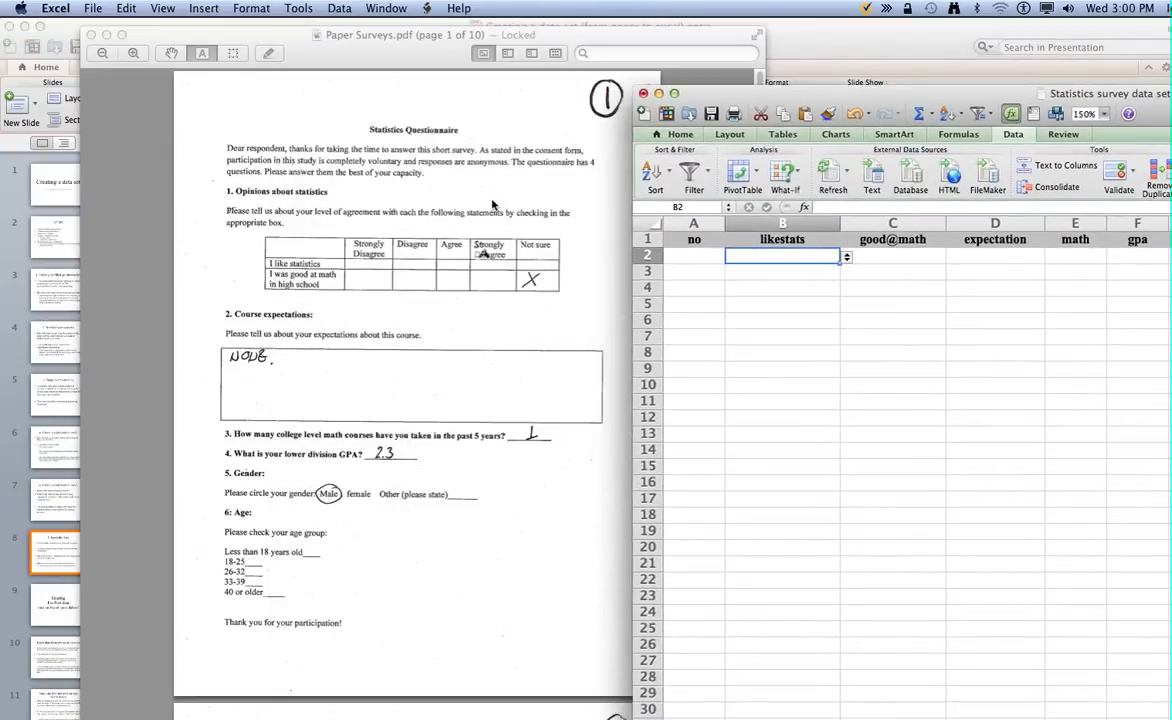
click(701, 258)
text(1)
click(698, 288)
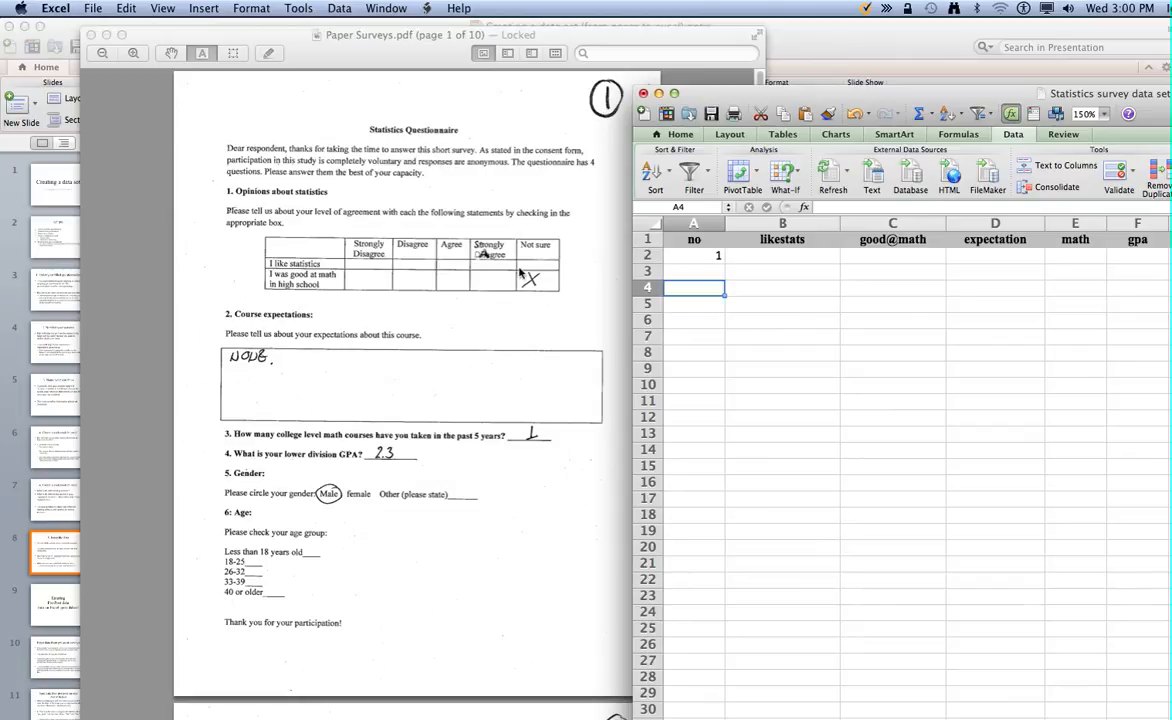
click(780, 256)
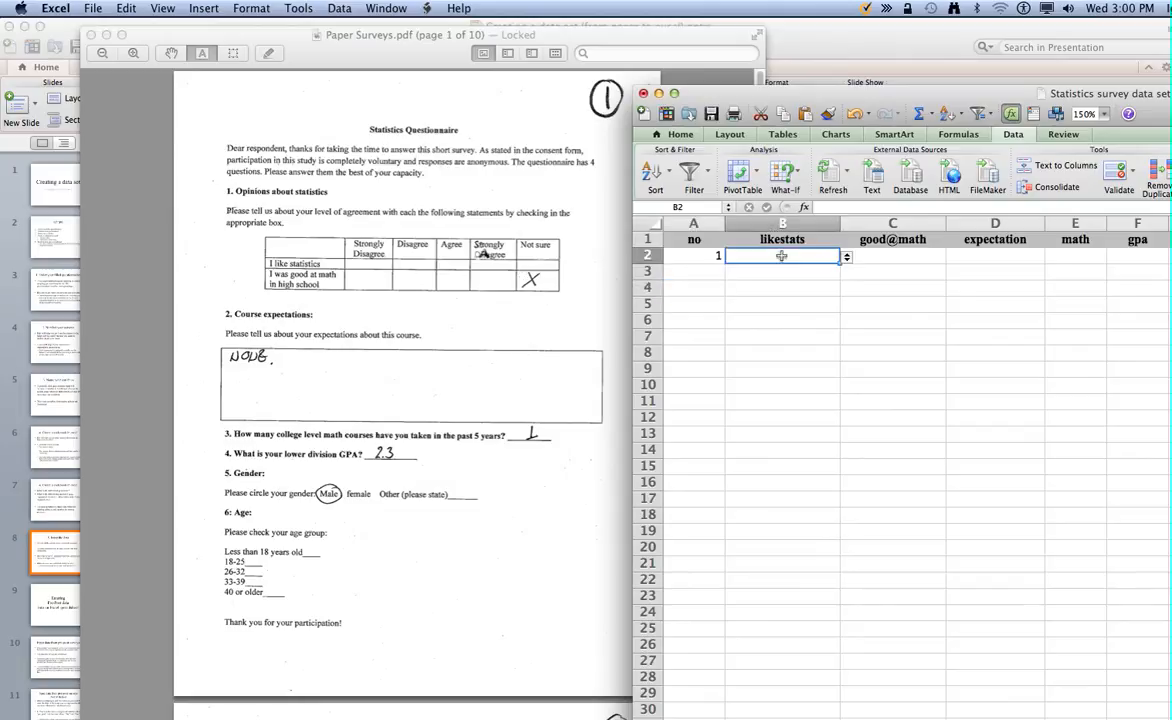
click(847, 258)
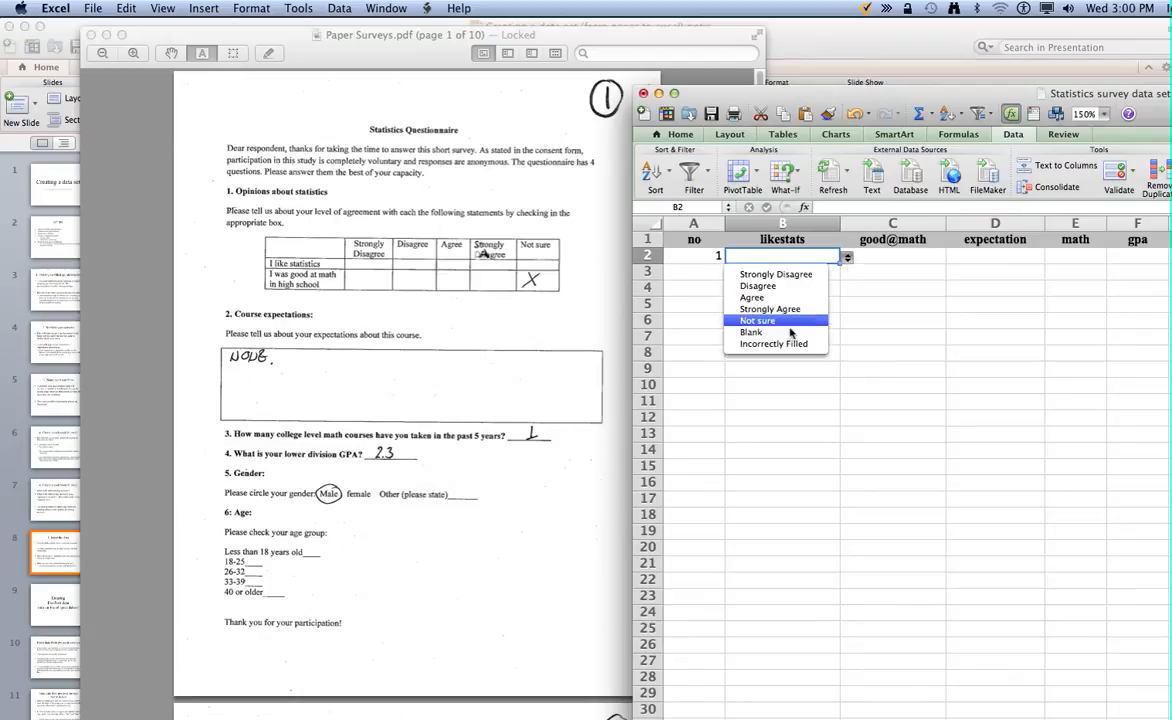
click(715, 309)
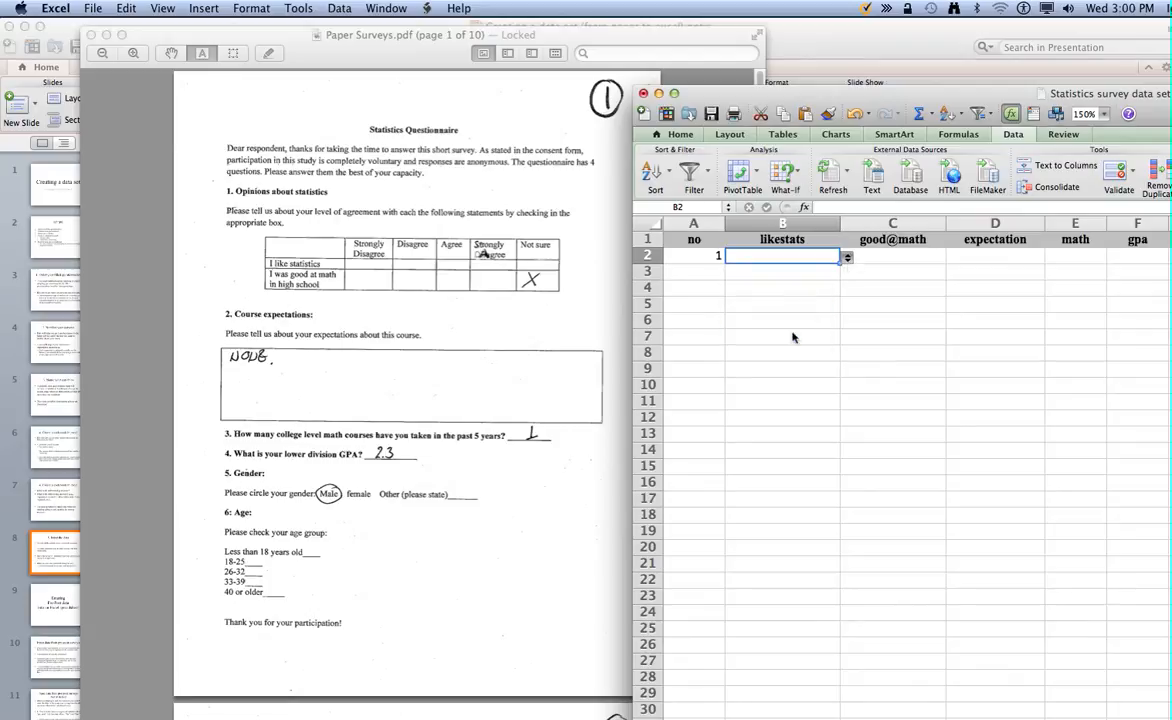
Step: Review the list data validation of good@math cell C2 and accept its source 'data validation page'!$B$2:$B$8
click(877, 258)
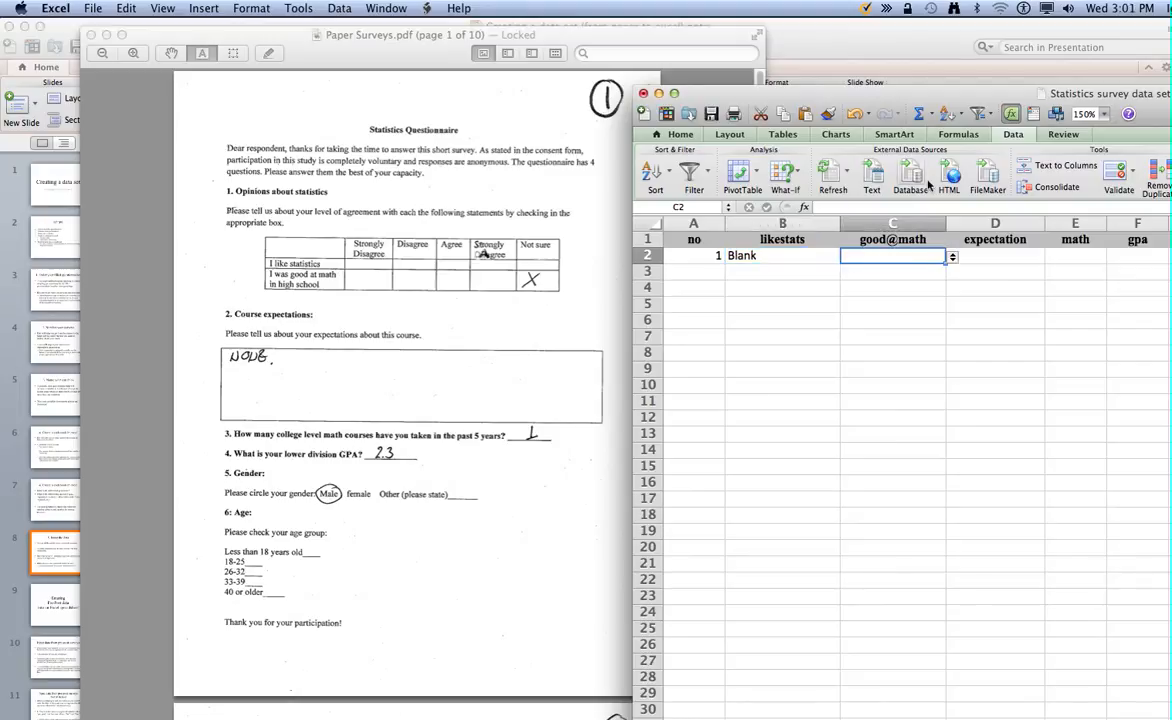
drag(916, 106, 885, 109)
click(1102, 175)
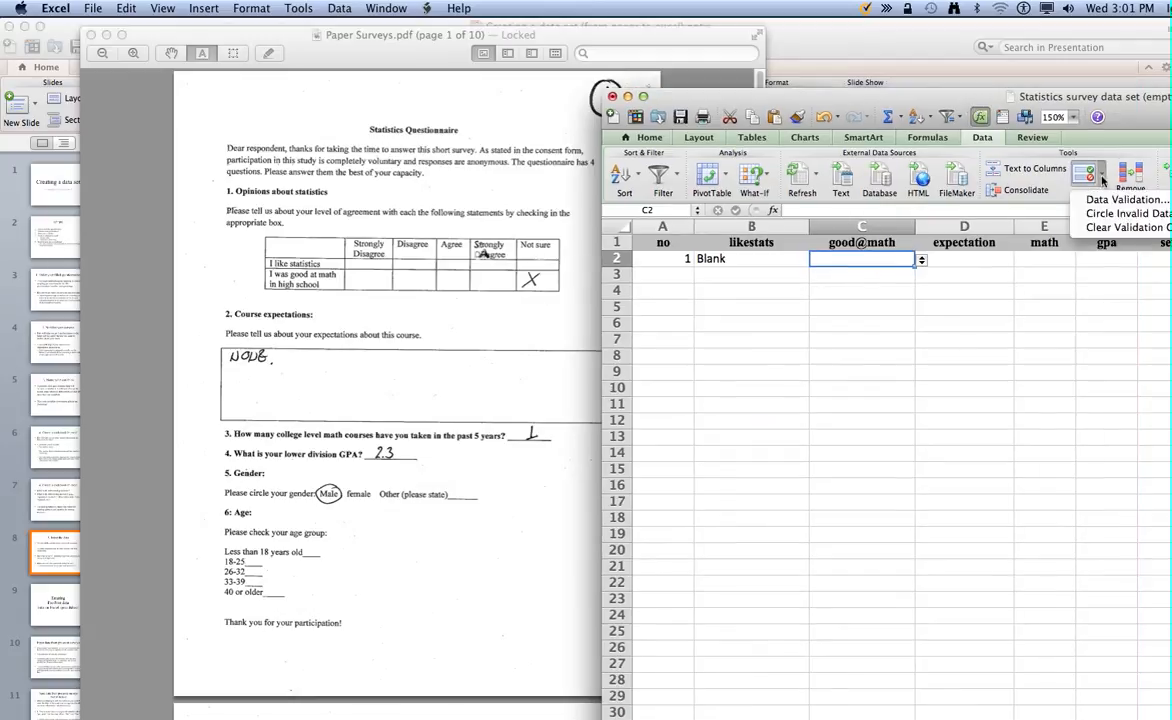
click(1104, 201)
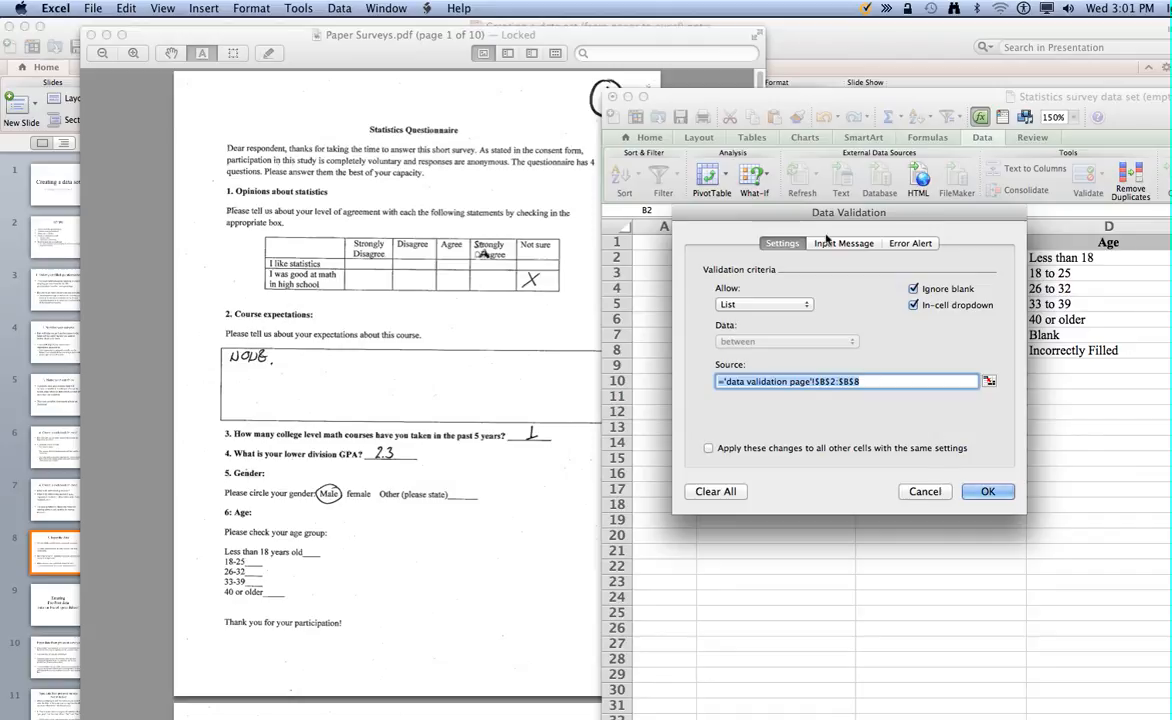
click(978, 493)
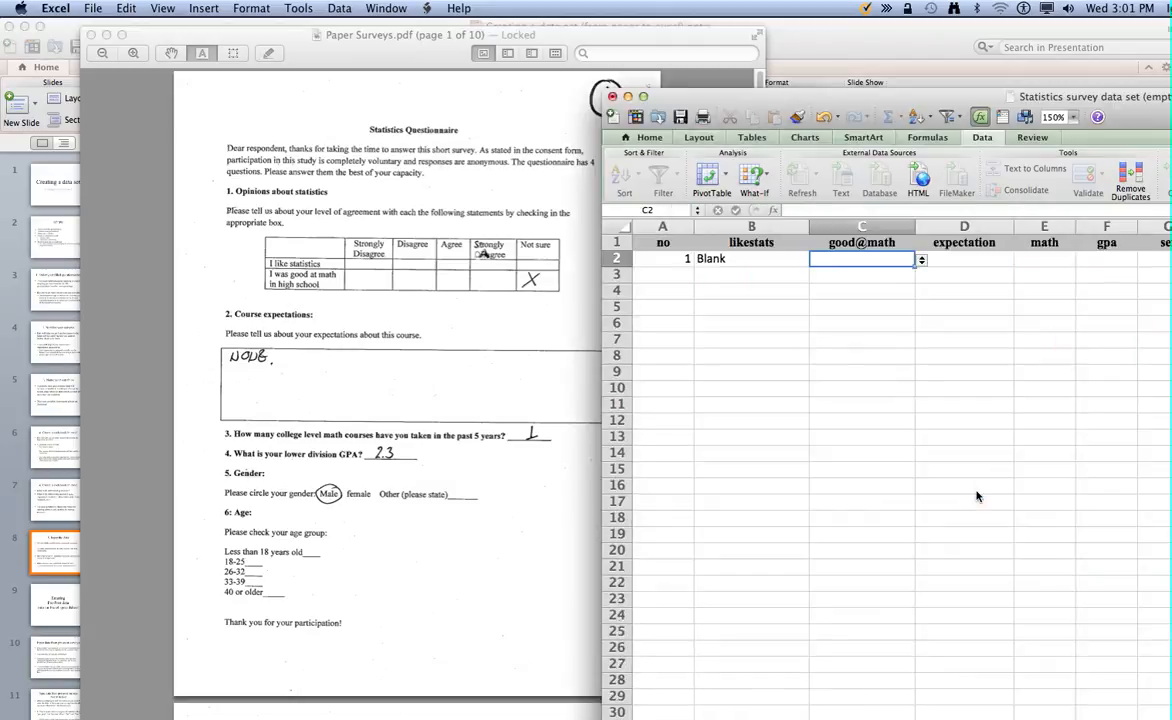
Step: Choose Not sure for good@math and enter None for expectation in row 2
click(922, 262)
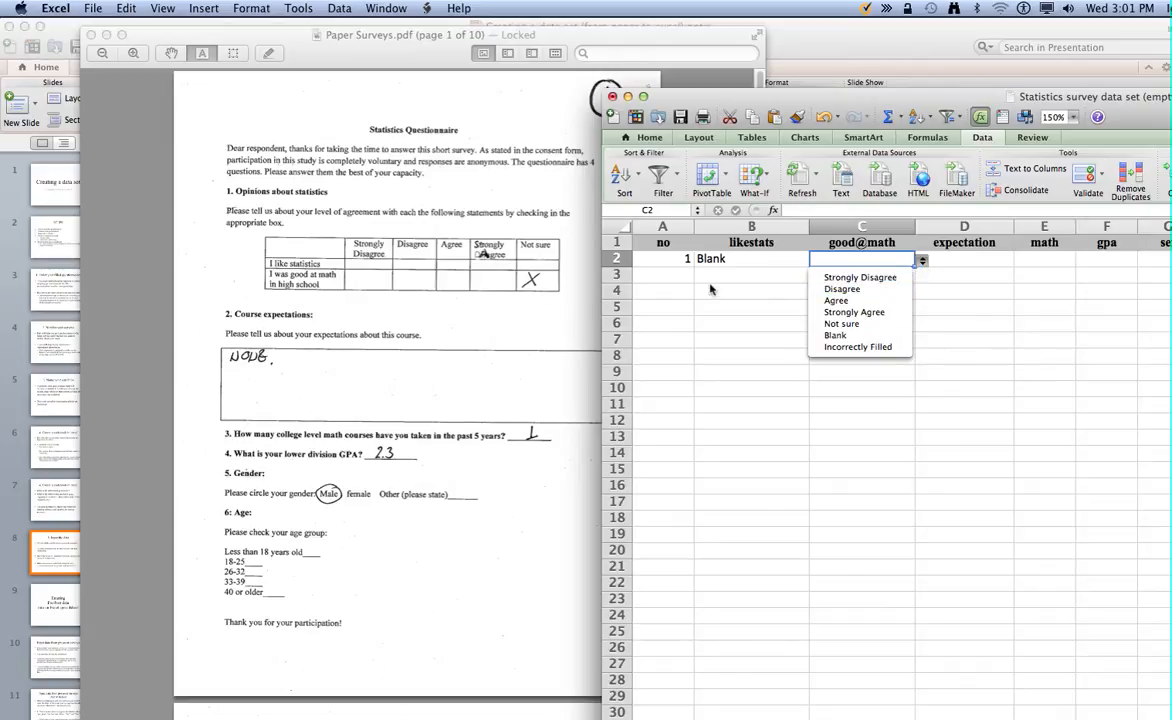
click(846, 324)
click(978, 260)
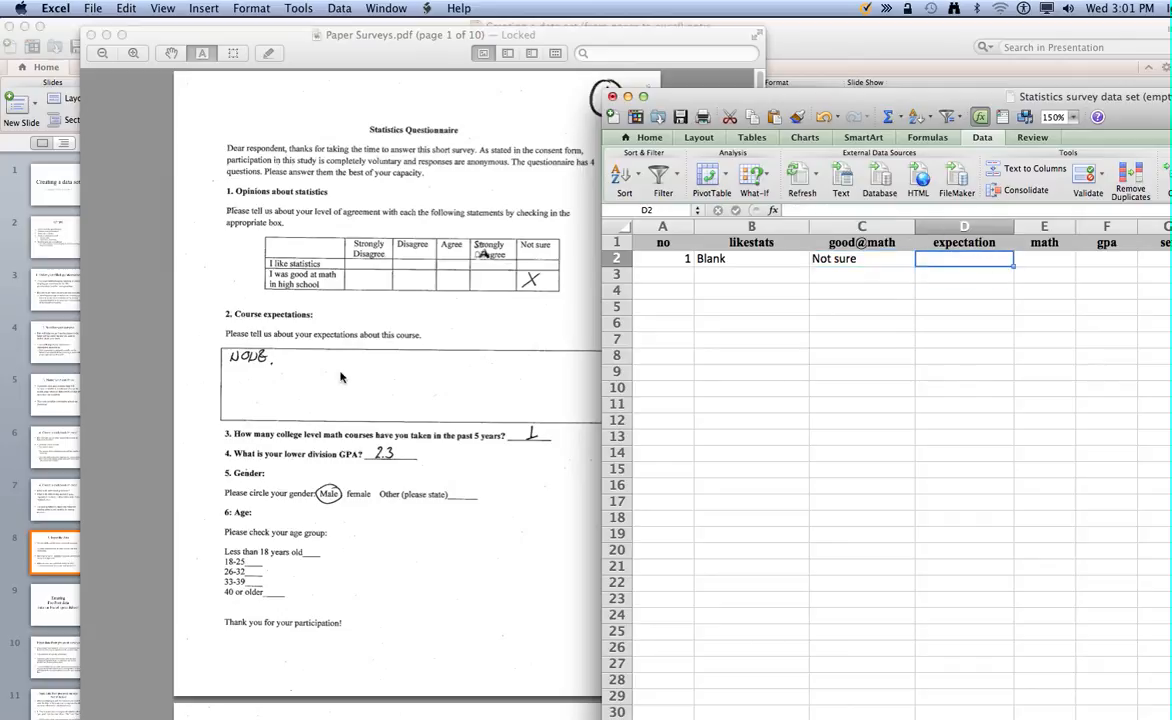
text(NOne)
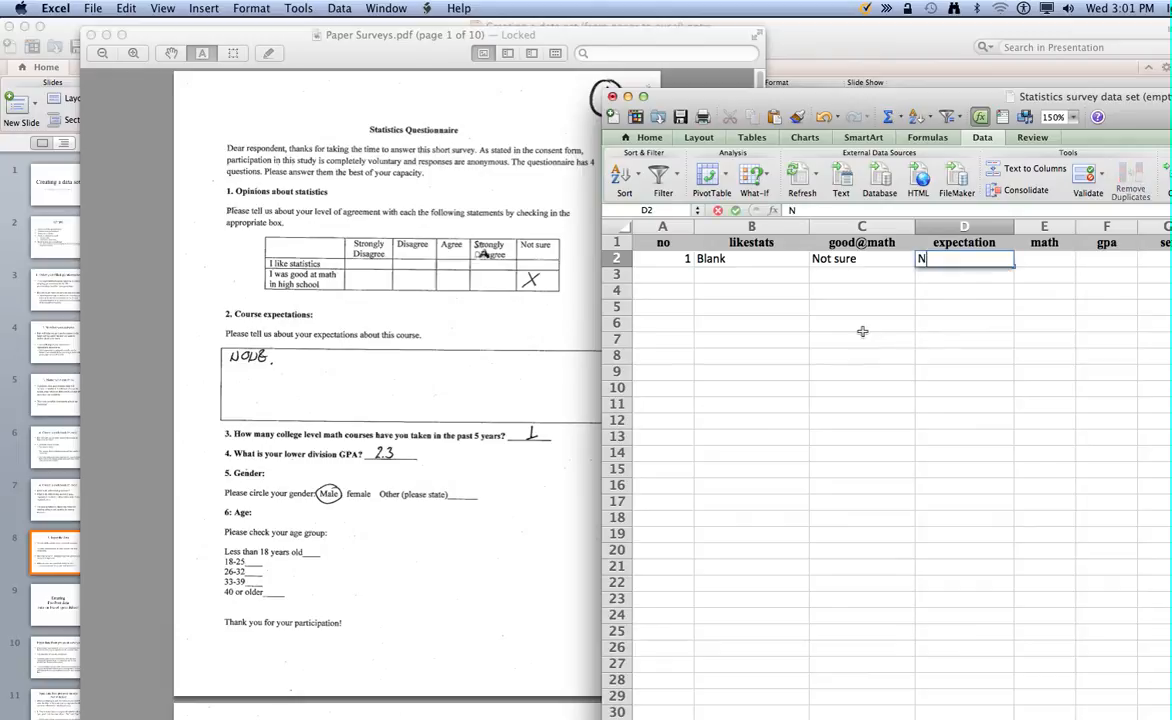
click(1062, 290)
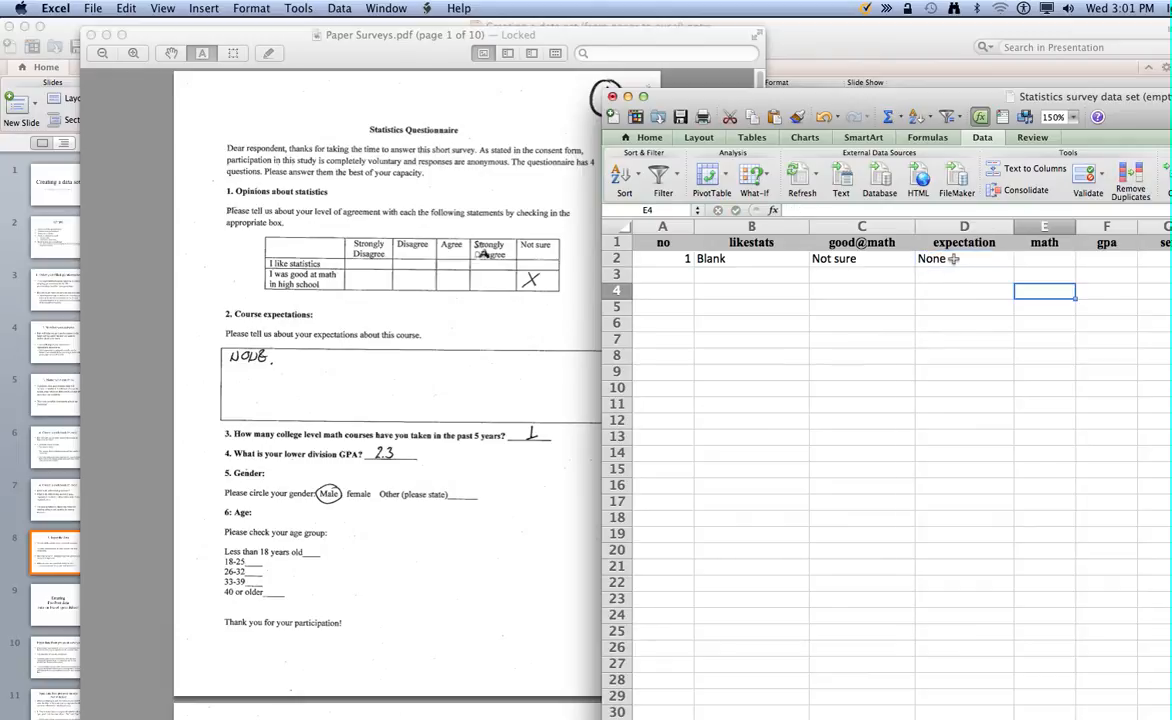
Step: Enter 1 for math and 2.3 for gpa in row 2, as given on the first paper survey
click(1038, 261)
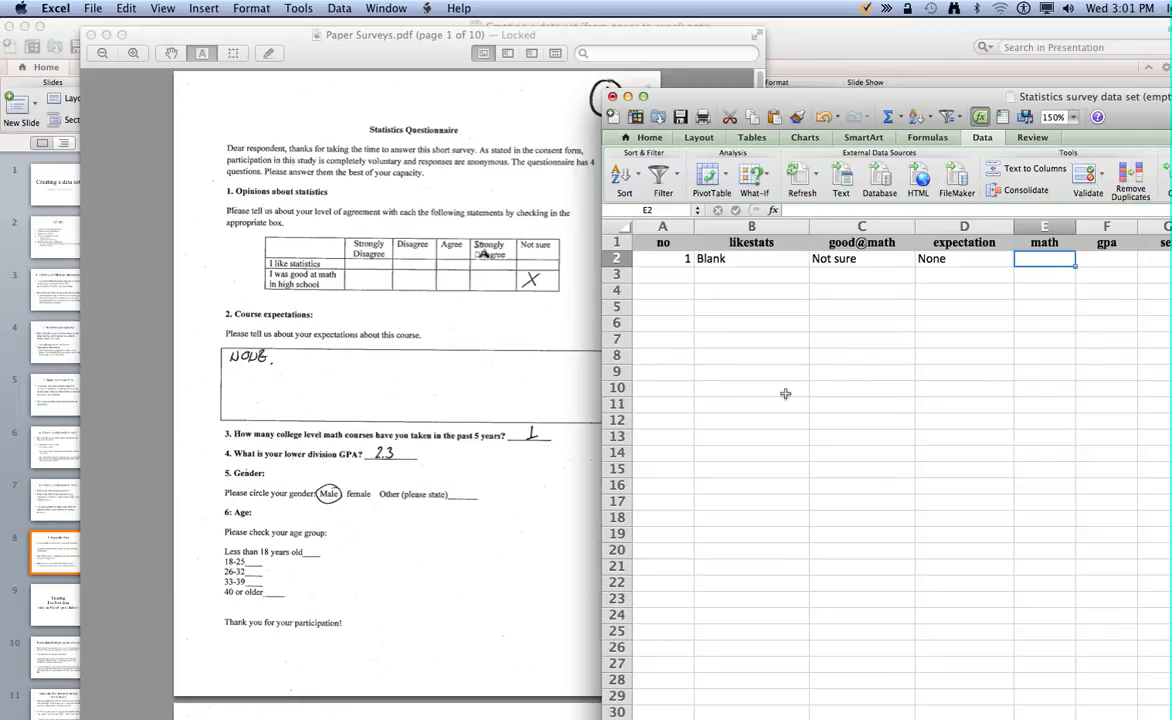
text(1)
click(1110, 258)
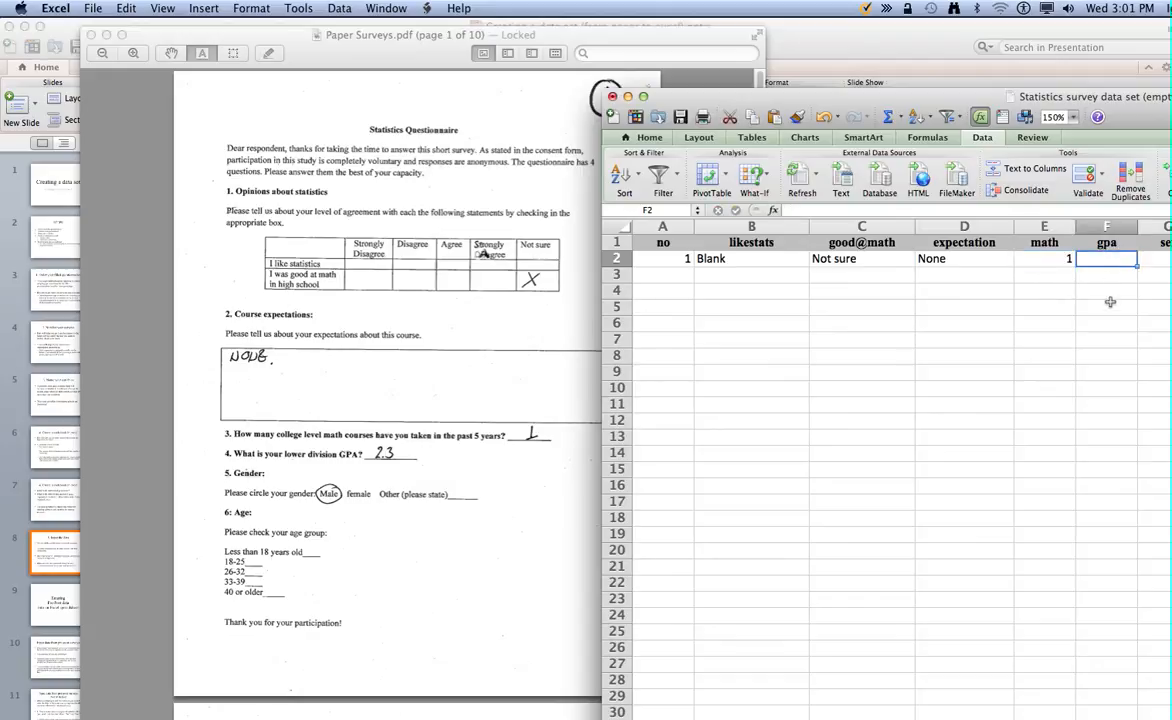
text(2.)
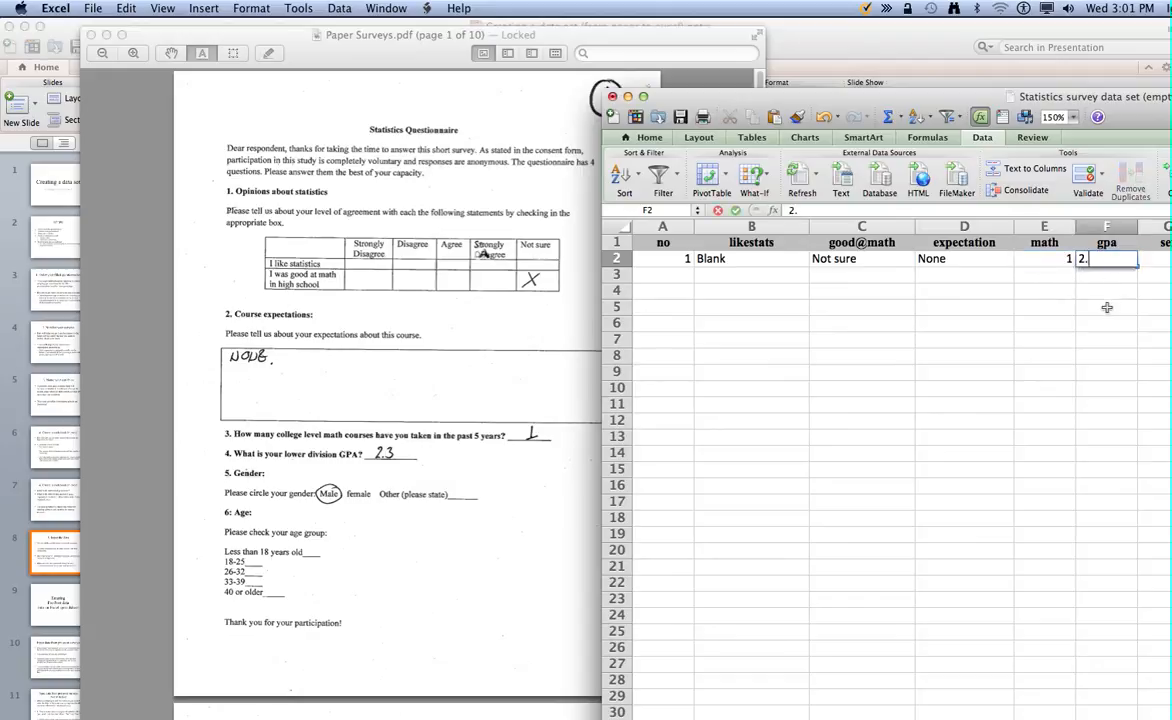
text(3)
Step: Complete row 2 for the first survey by choosing Male for sex and Blank for age
drag(980, 91, 921, 91)
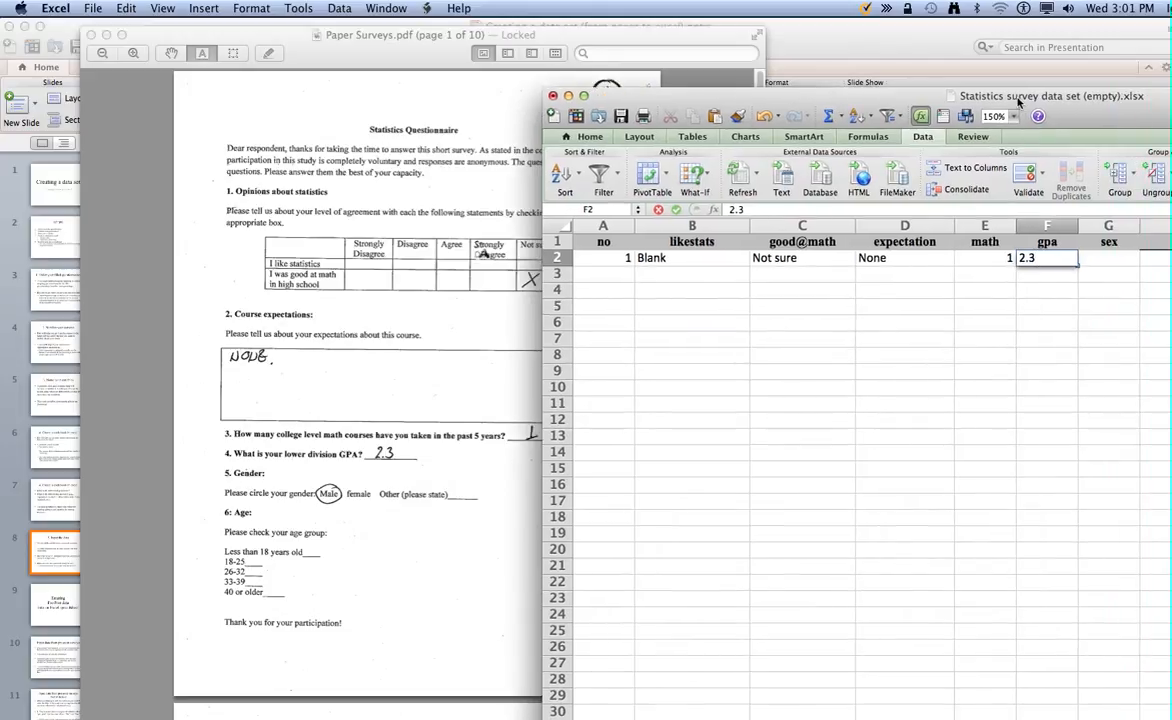
click(1115, 258)
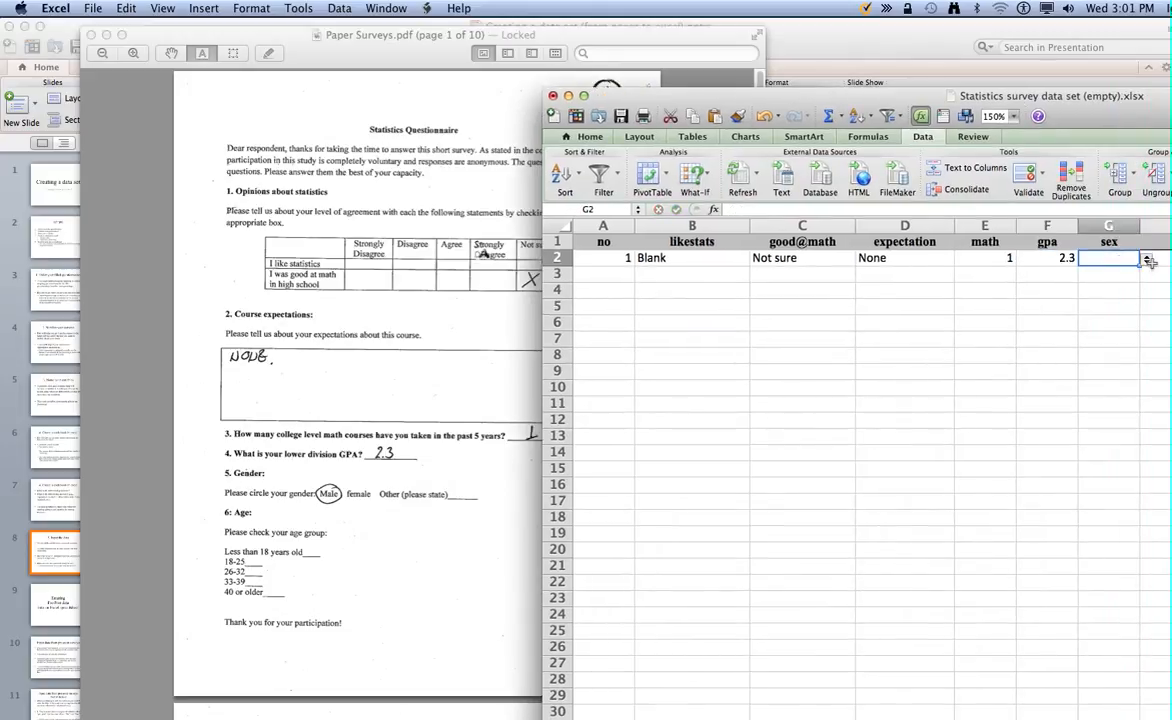
click(1147, 260)
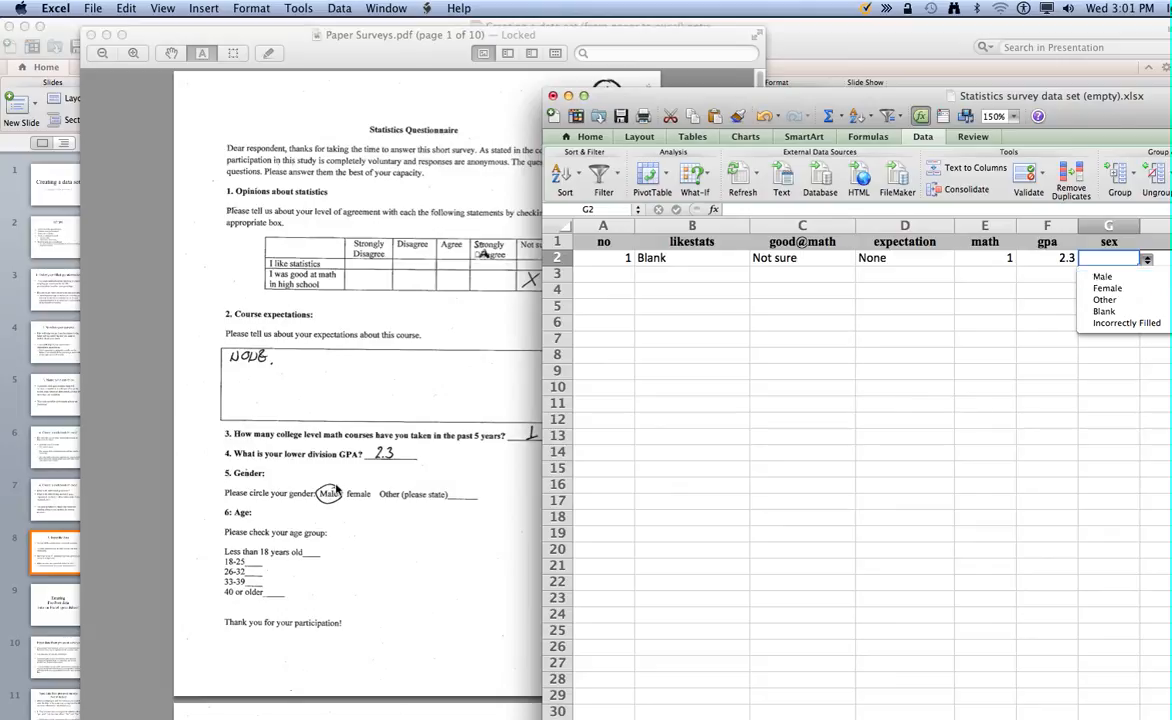
click(1102, 276)
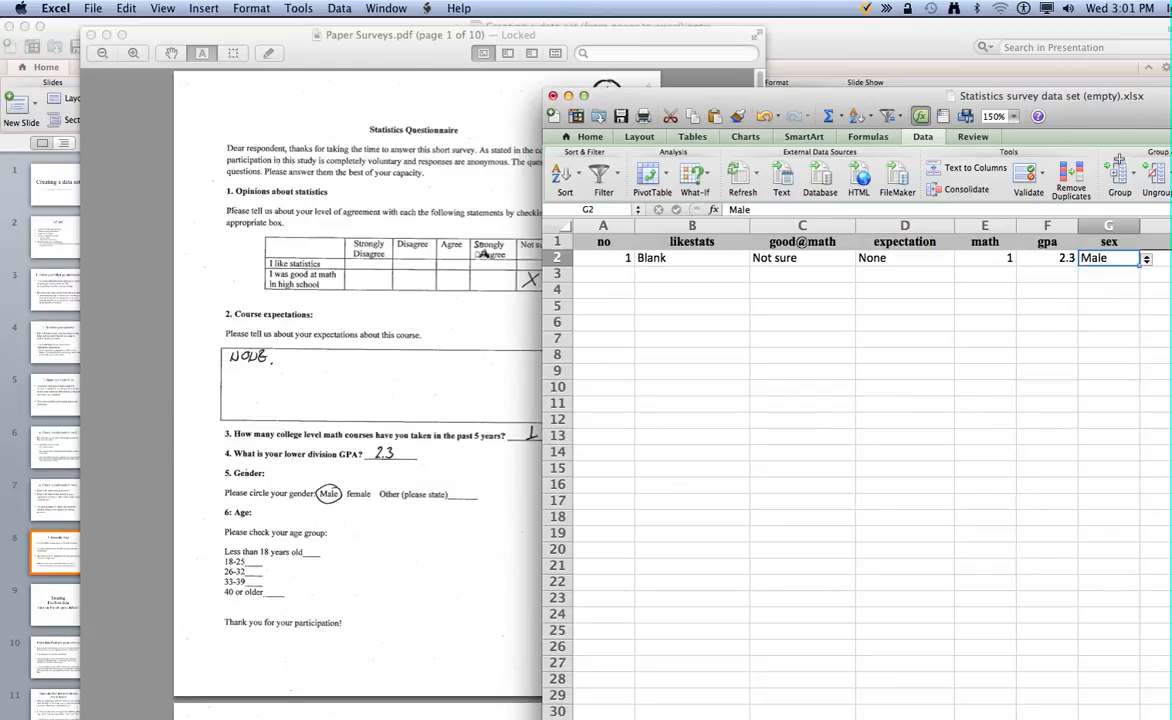
drag(1041, 92, 956, 81)
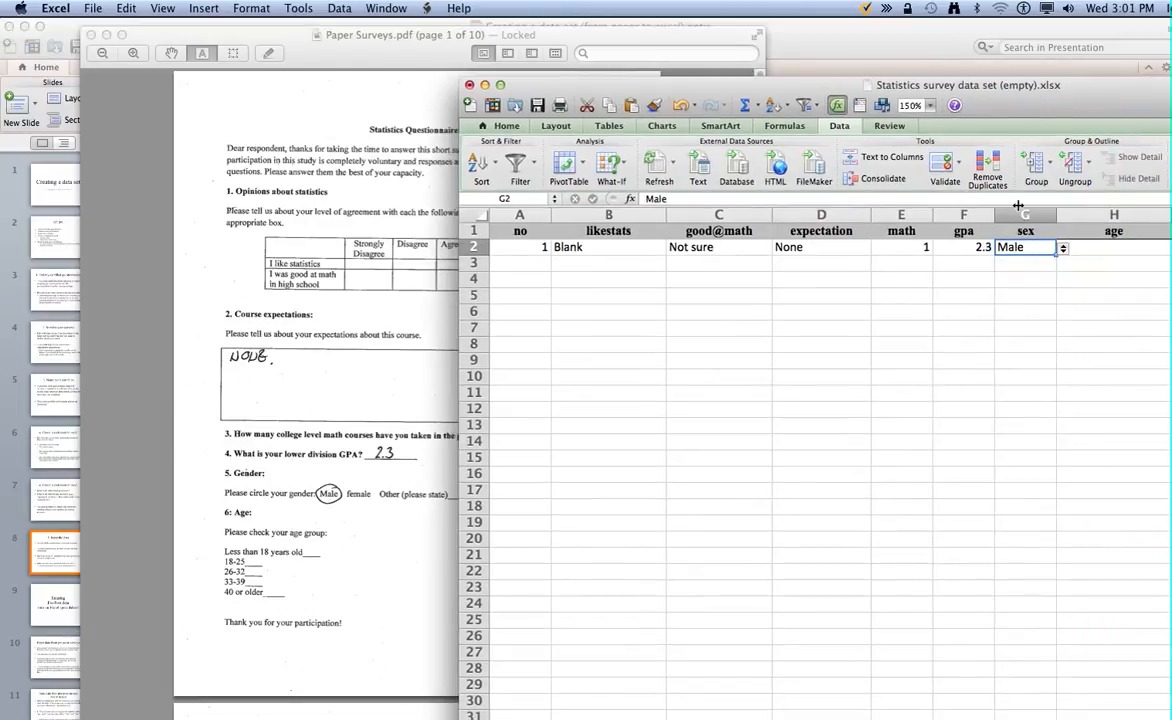
click(1144, 250)
click(1167, 257)
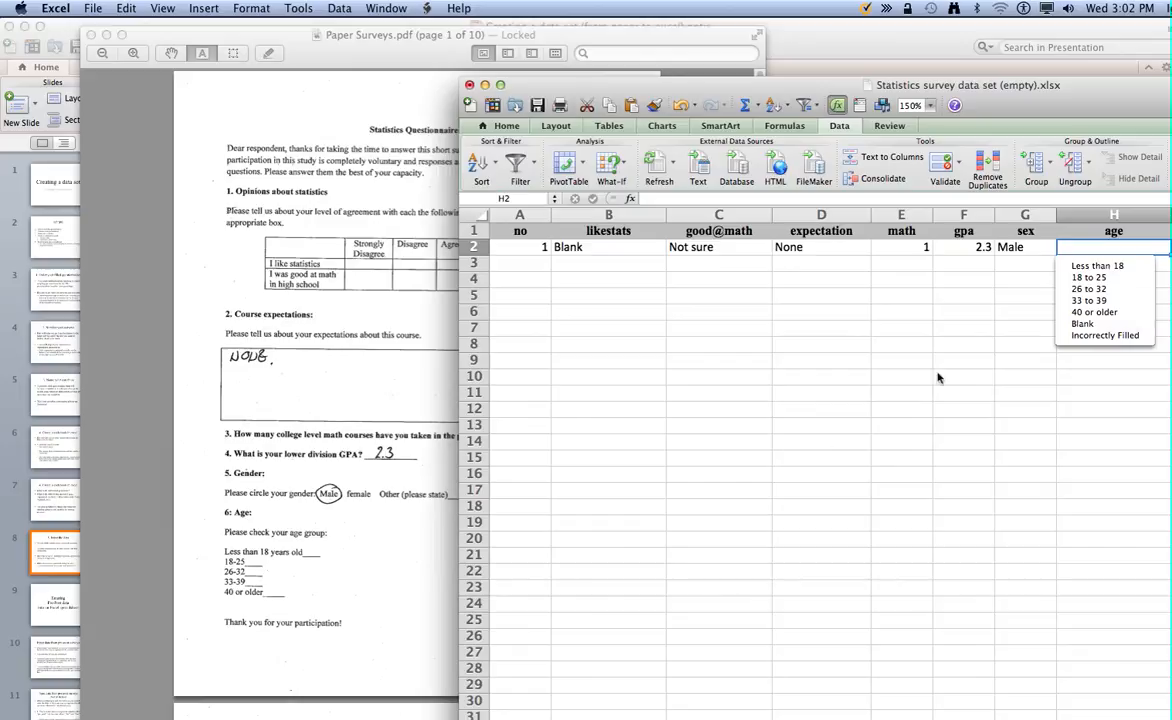
click(1082, 323)
click(963, 296)
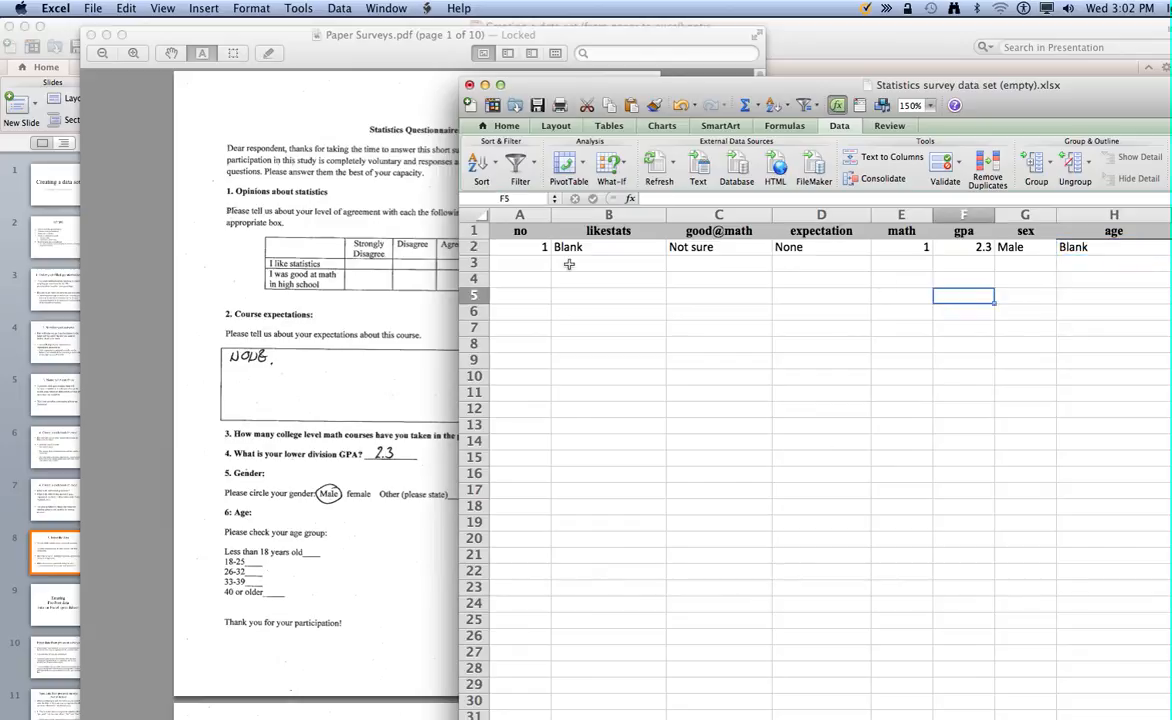
Step: Switch to Paper Surveys.pdf and show the second paper survey on page 2
click(323, 331)
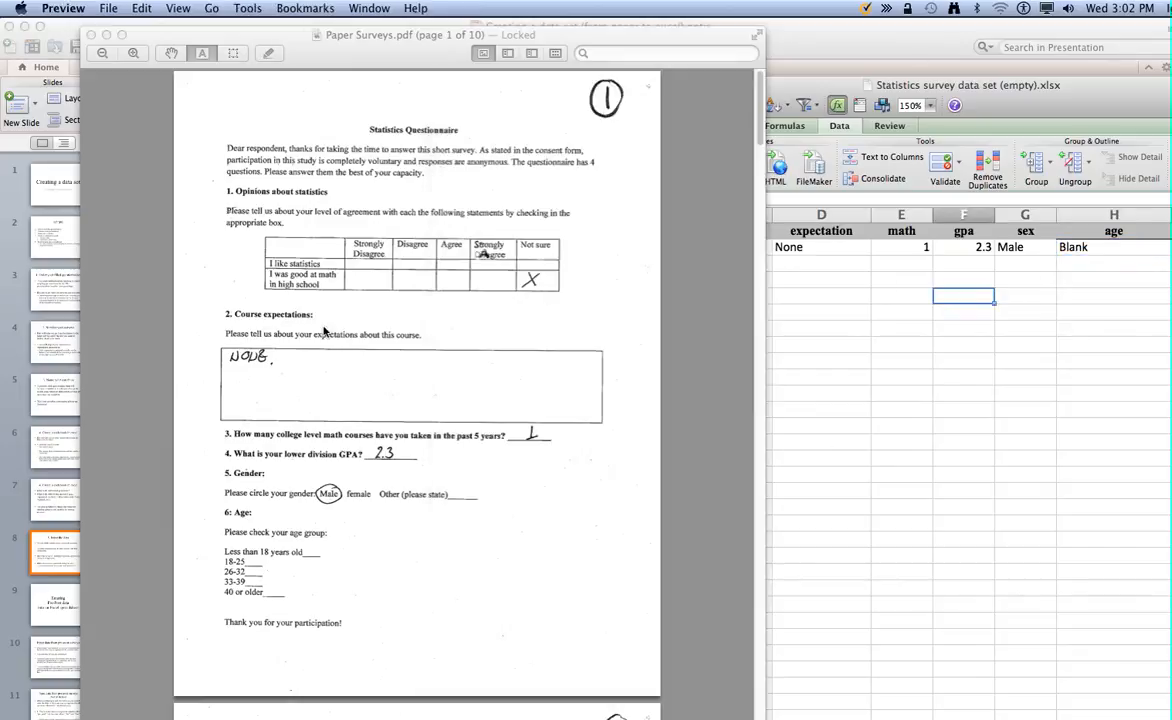
drag(764, 127, 769, 190)
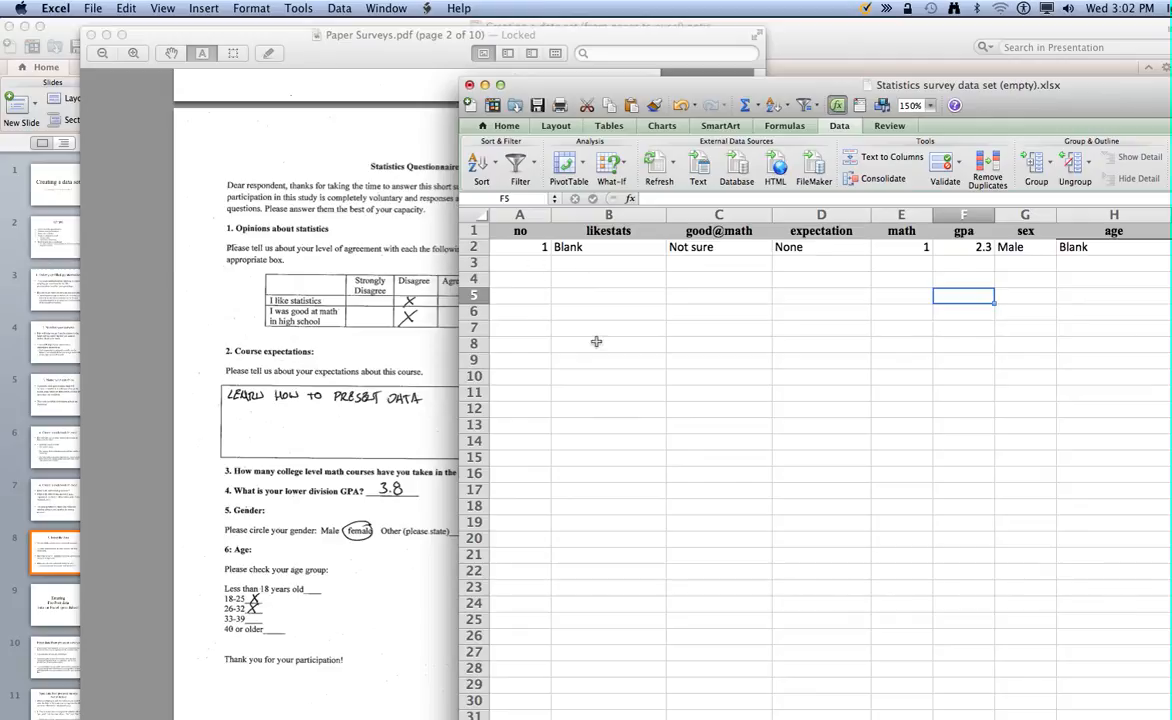
drag(606, 279, 604, 312)
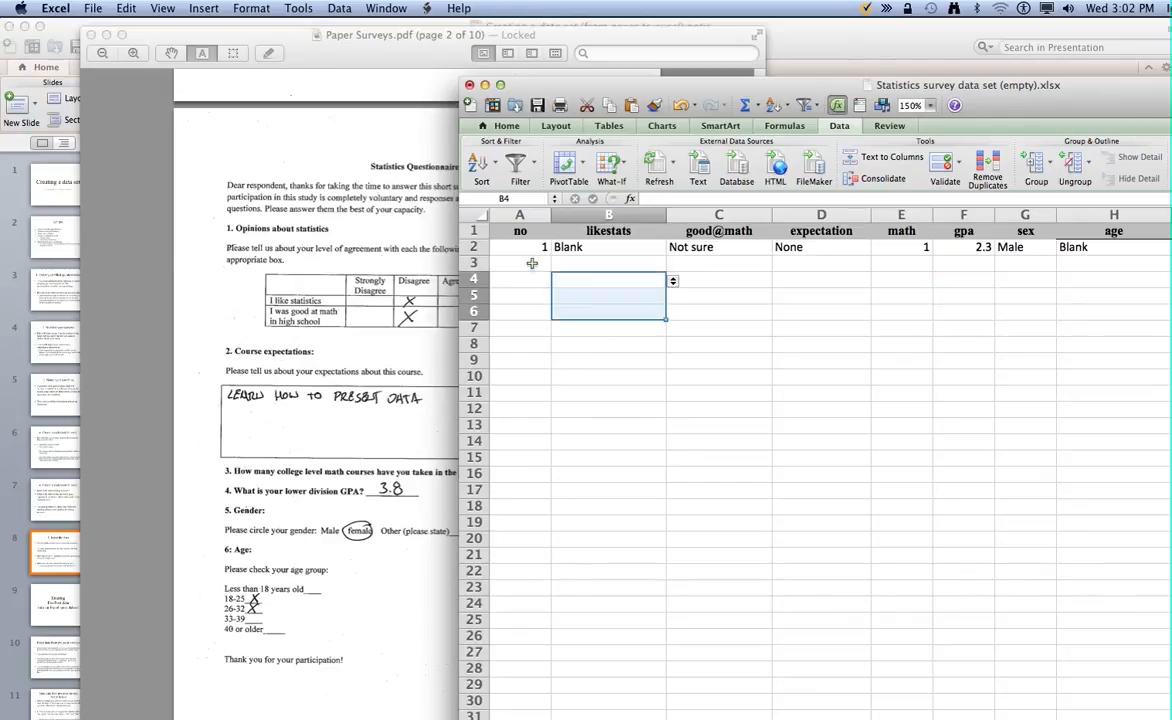
click(610, 263)
click(673, 263)
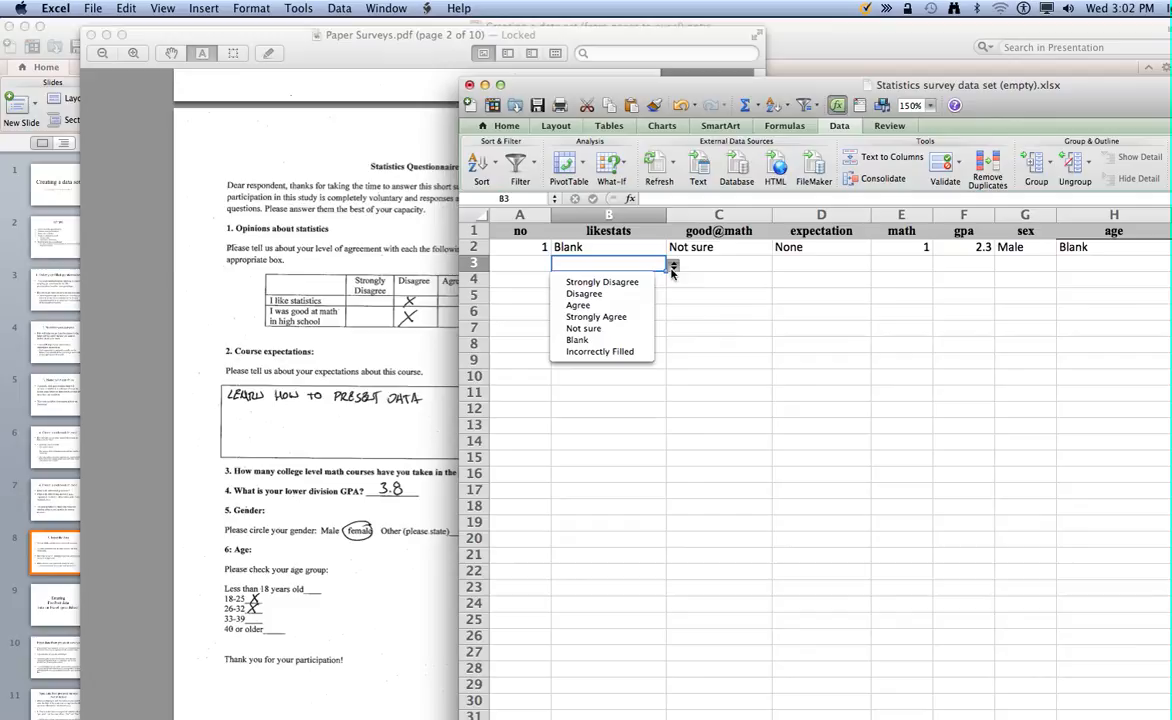
click(673, 265)
click(658, 282)
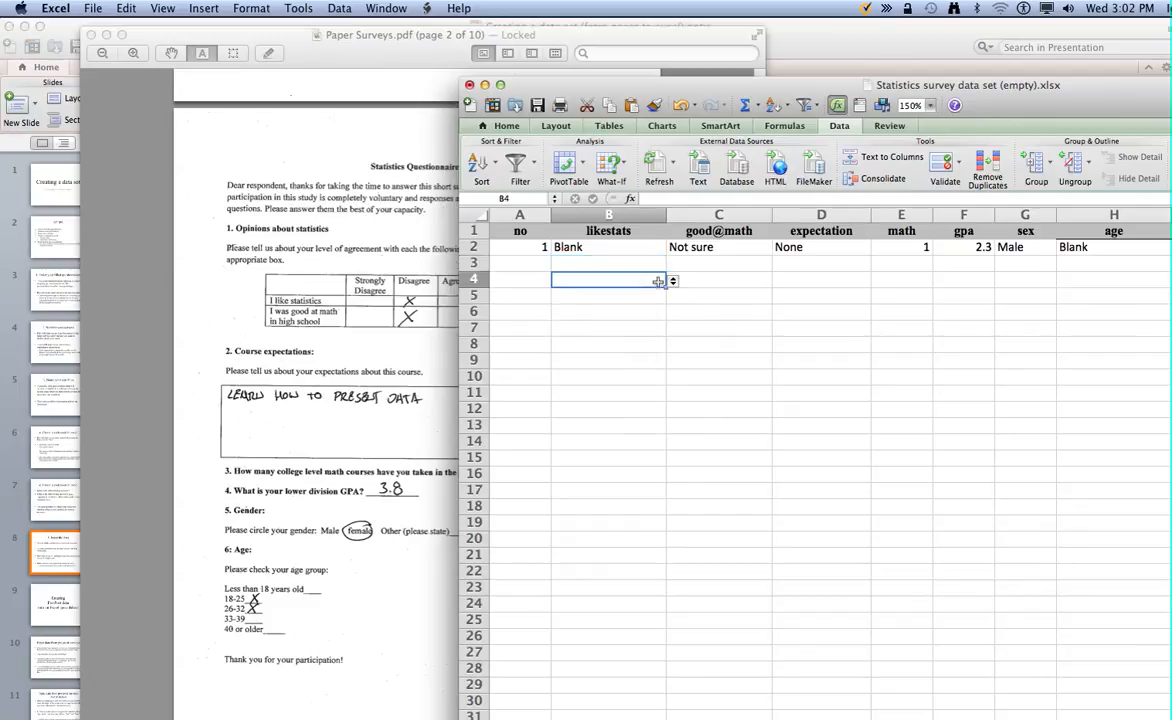
click(673, 281)
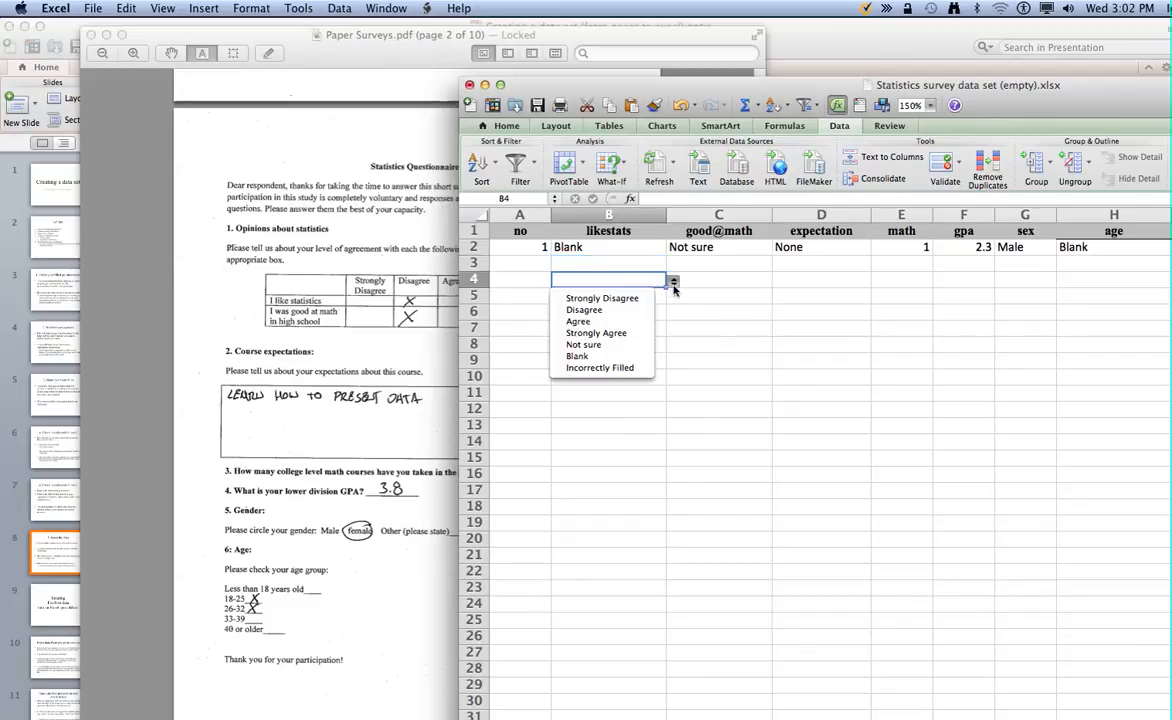
click(638, 392)
Step: Enter 2 for no and choose Disagree for likestats in row 3, keeping the survey's answer table visible beside the workbook
click(539, 263)
text(2)
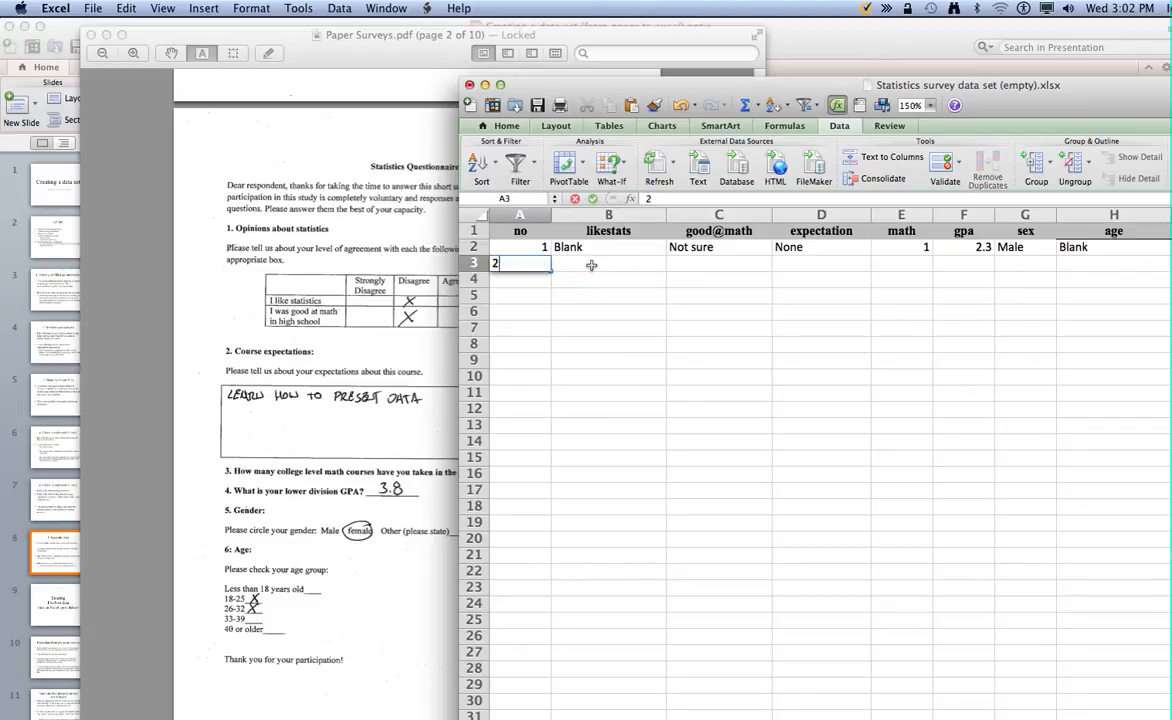
click(591, 265)
drag(540, 86, 646, 105)
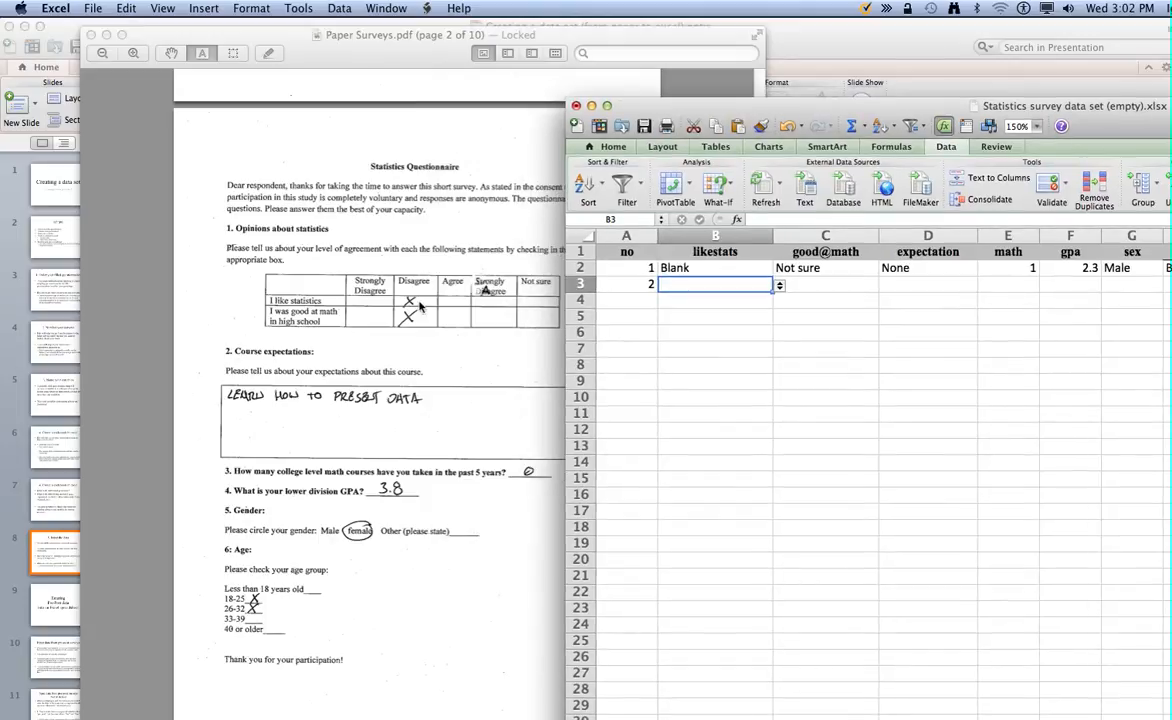
click(780, 286)
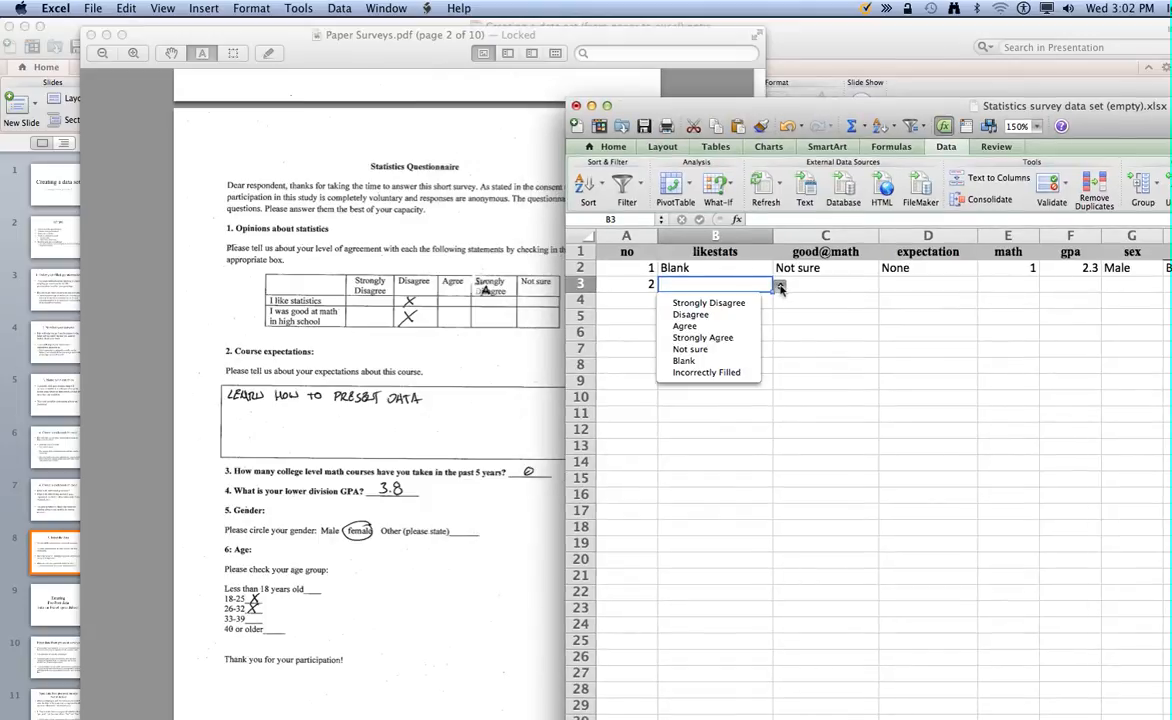
key(Escape)
click(738, 317)
Step: Choose Disagree for good@math and enter "Learn how to pesent data" for expectation in row 3
click(824, 288)
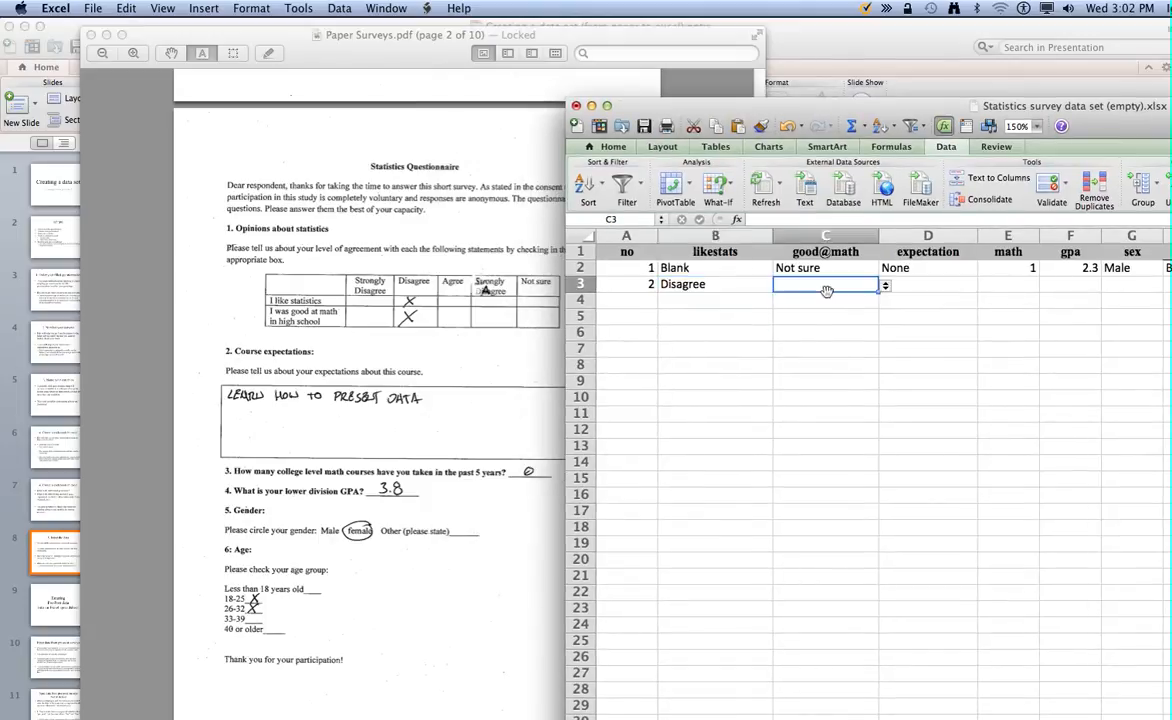
click(884, 287)
click(805, 314)
click(923, 288)
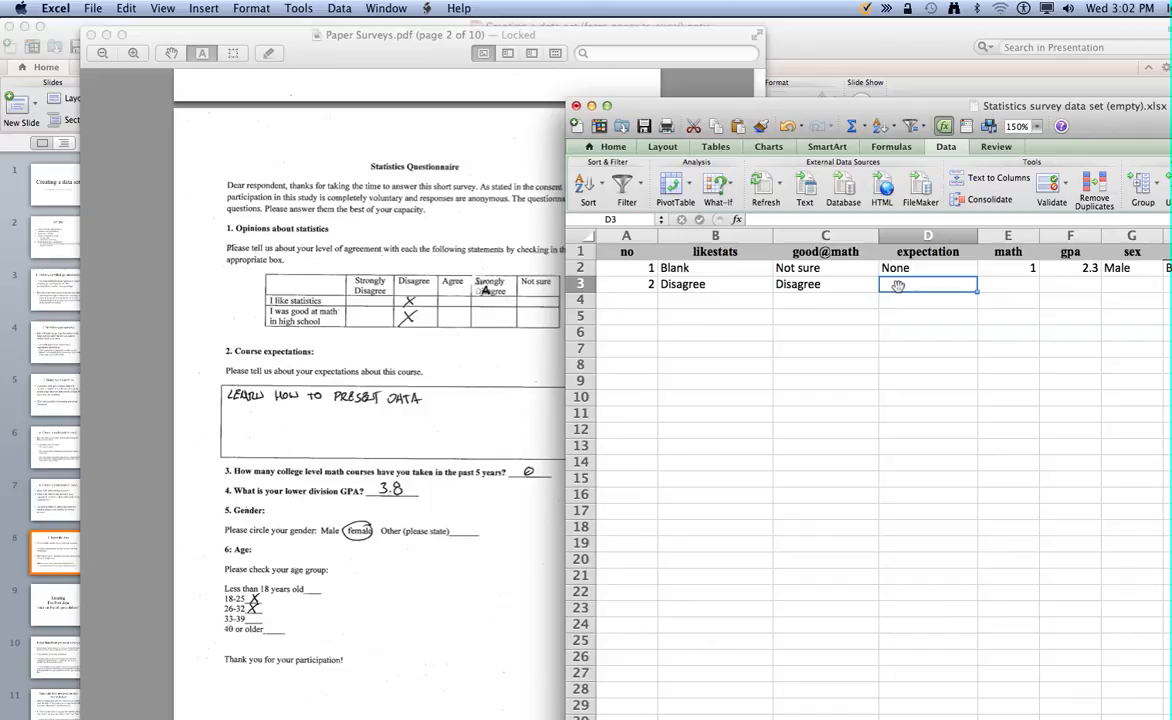
text(Learn how to pesent data)
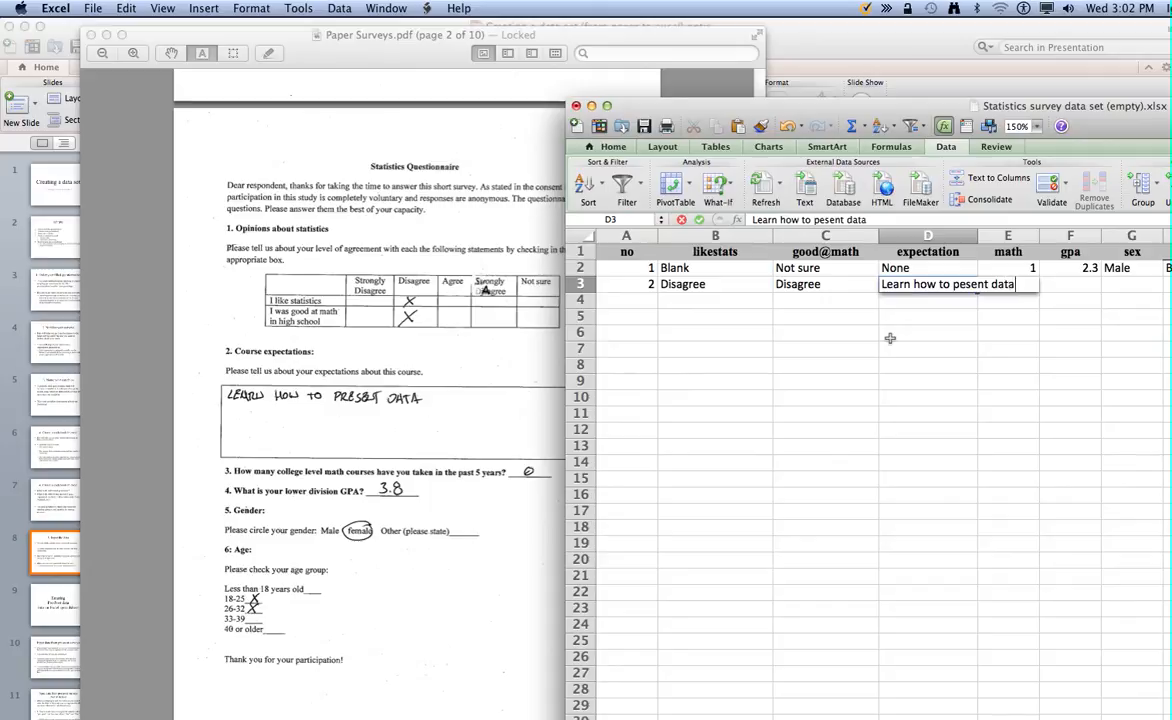
click(962, 347)
Step: Enter 0 for math and 3.8 for gpa in row 3, as given on the second paper survey
click(1015, 286)
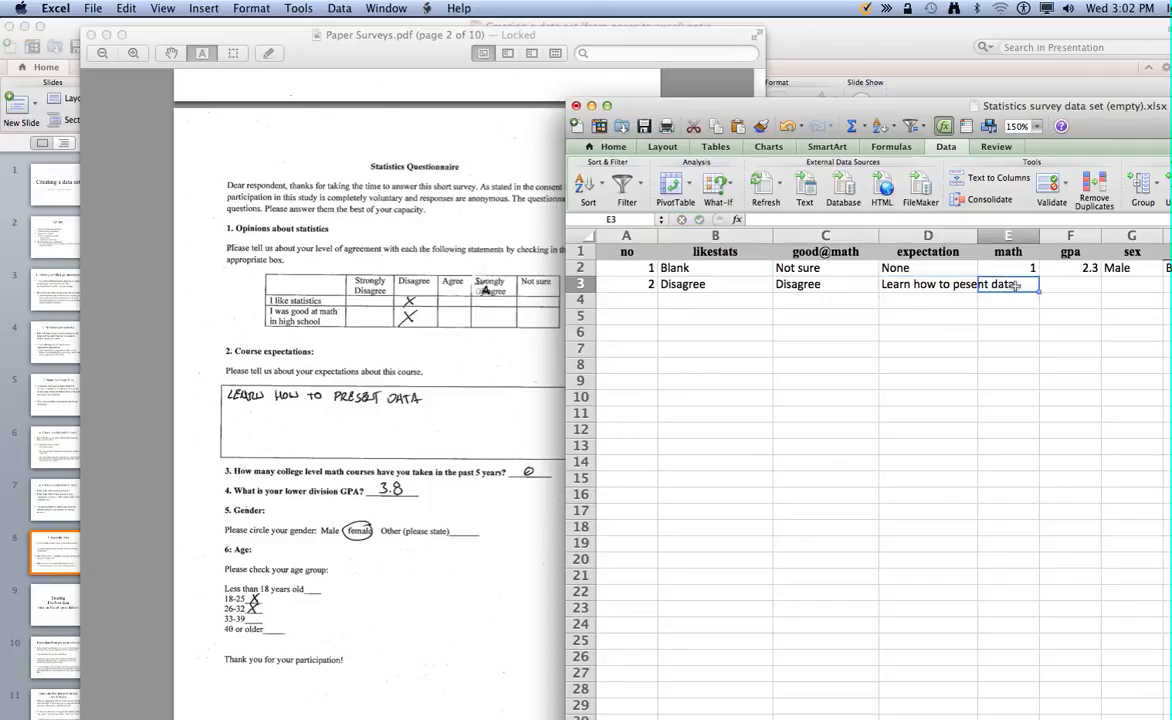
text(0)
click(1068, 284)
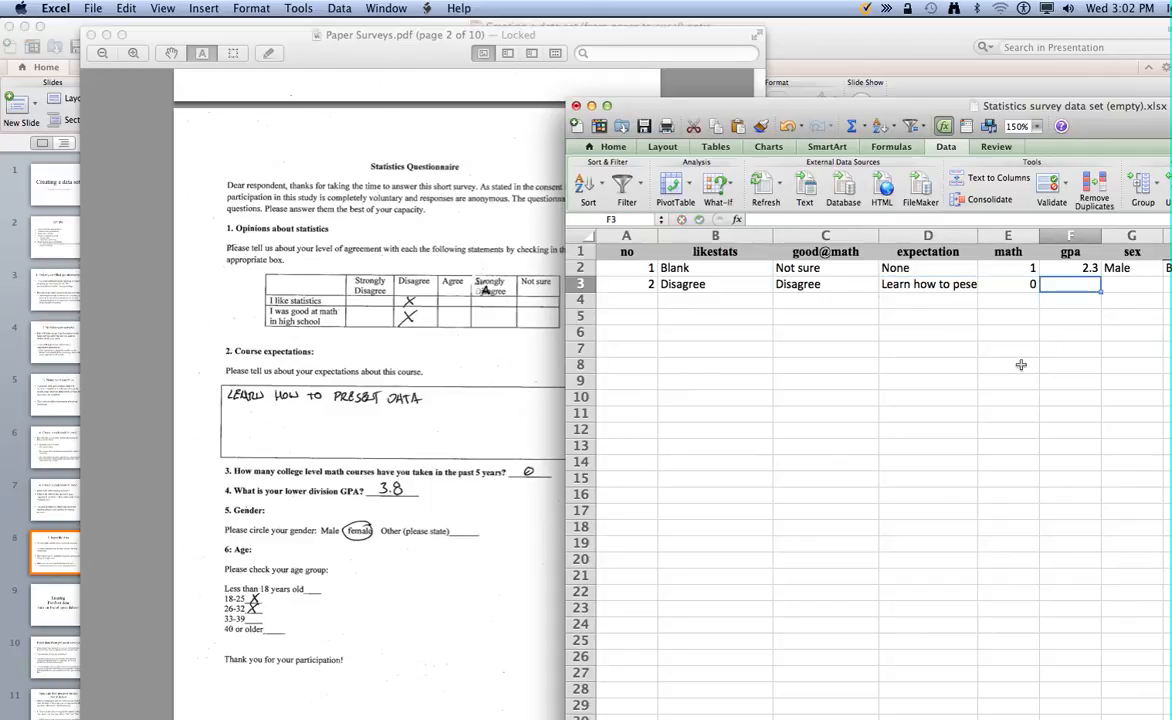
text(3.8)
key(Return)
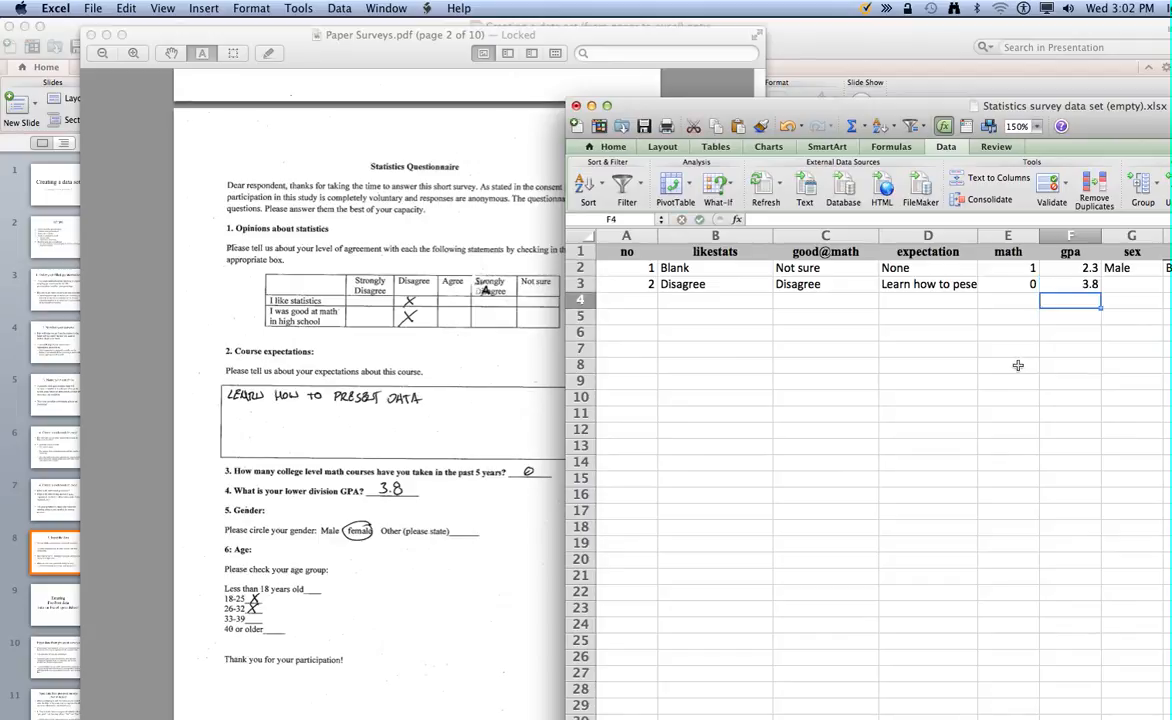
Step: Choose Female for sex in row 3 and reposition the workbook window so the age column shows
click(1133, 284)
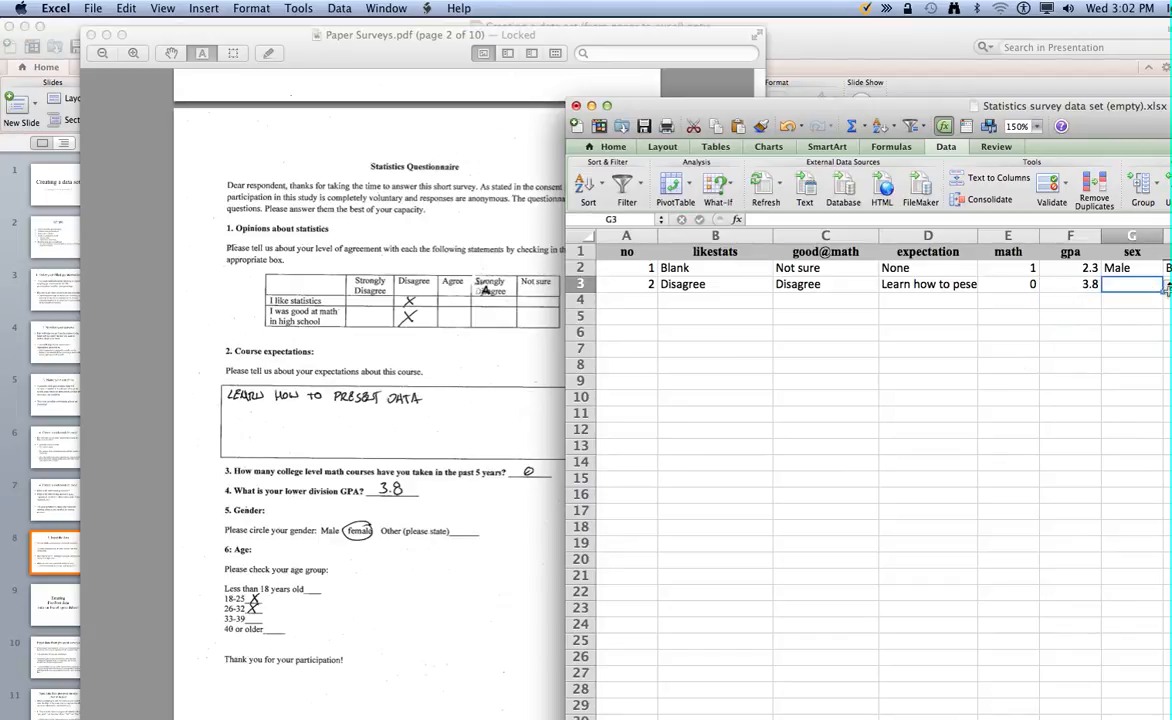
click(1168, 286)
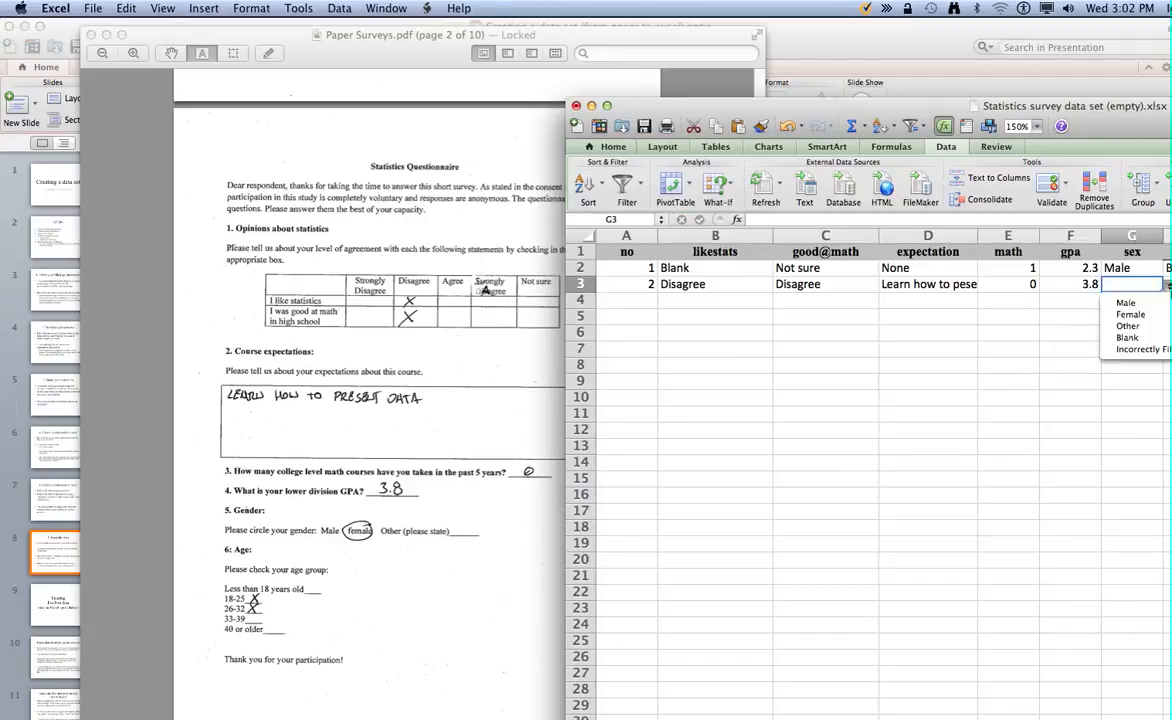
click(1137, 320)
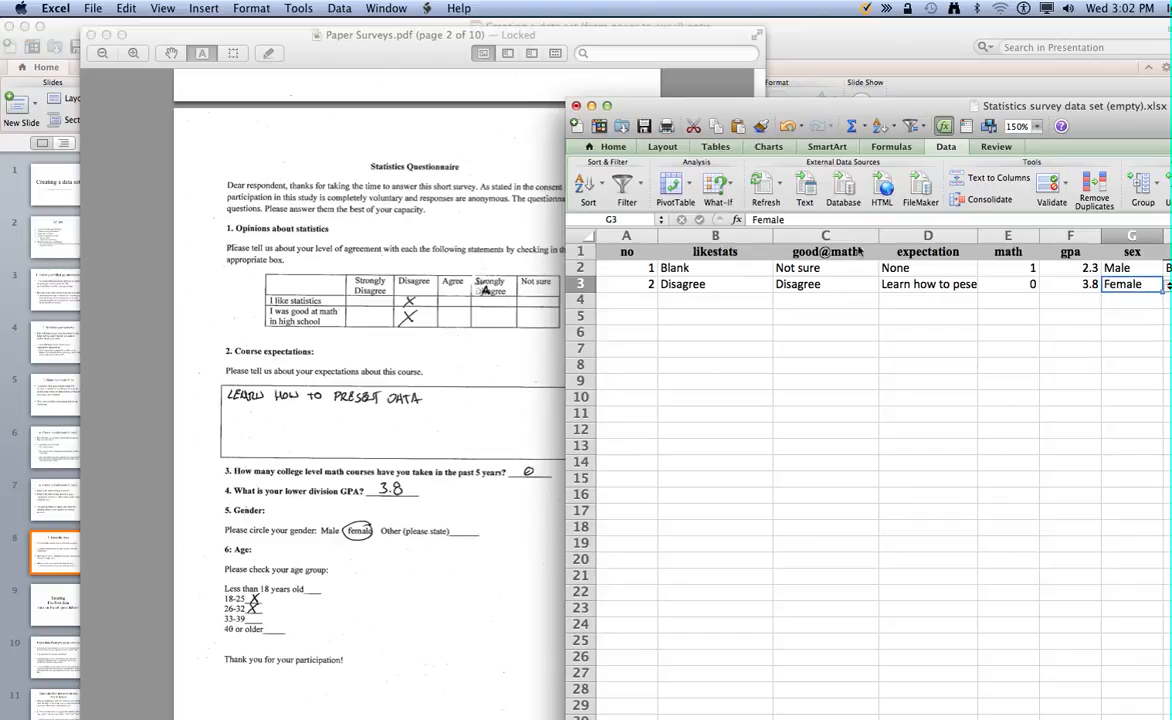
drag(927, 110, 716, 68)
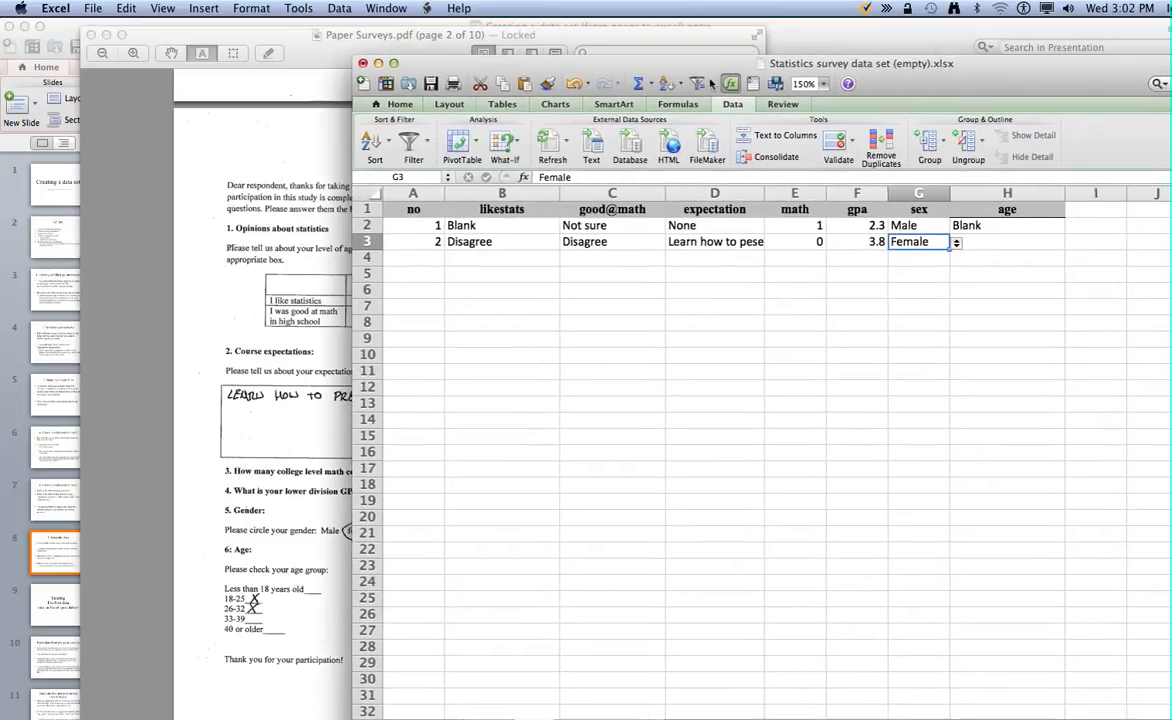
Step: Switch to Paper Surveys.pdf and look through the following surveys up to page 4
click(283, 256)
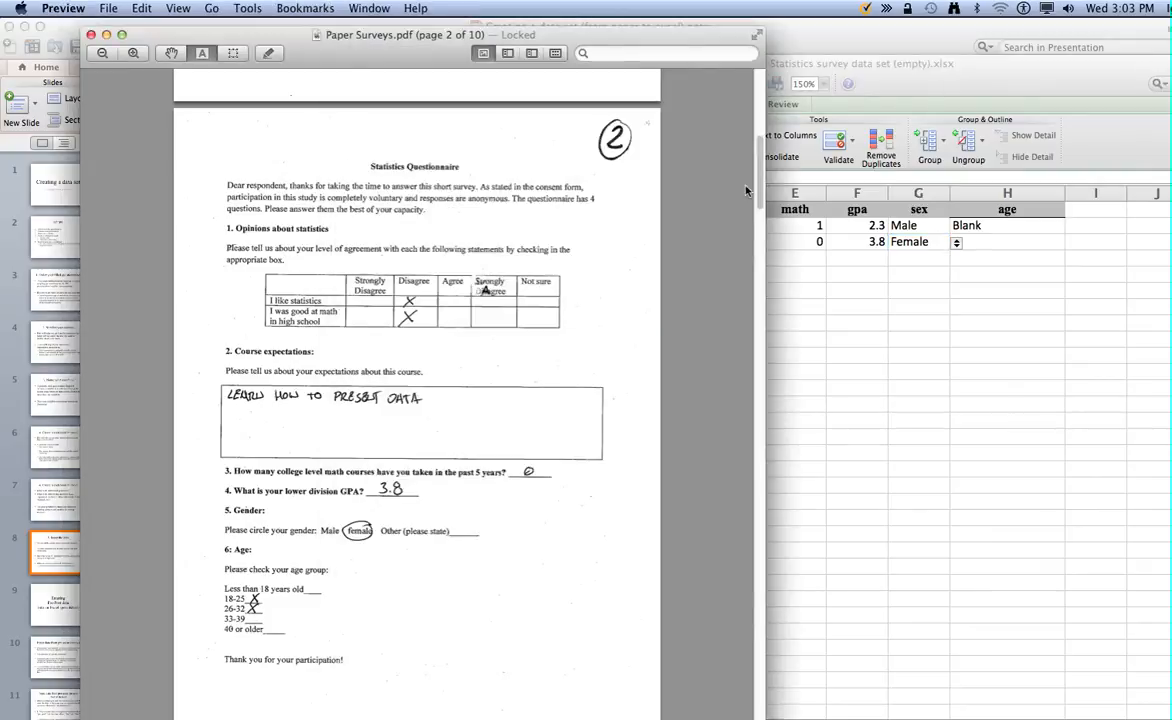
drag(762, 187, 755, 323)
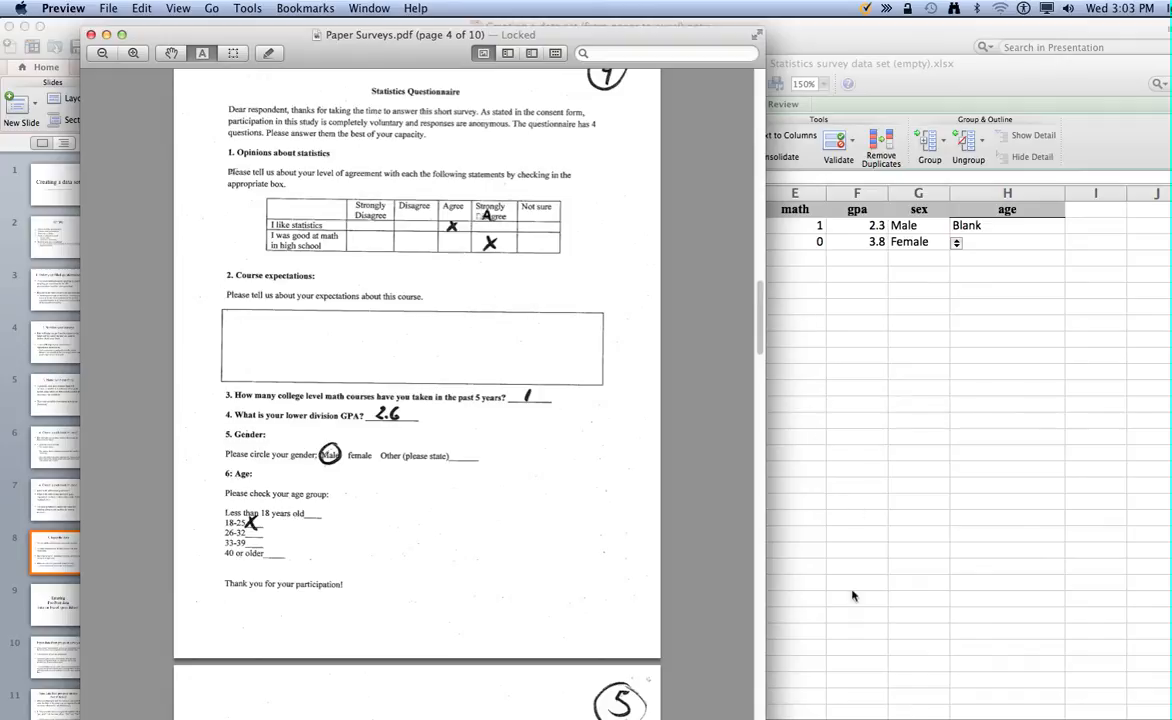
Step: Minimize the empty workbook and review the data sheet of Statistics survey data set.xlsx through the last survey's age entry
click(908, 78)
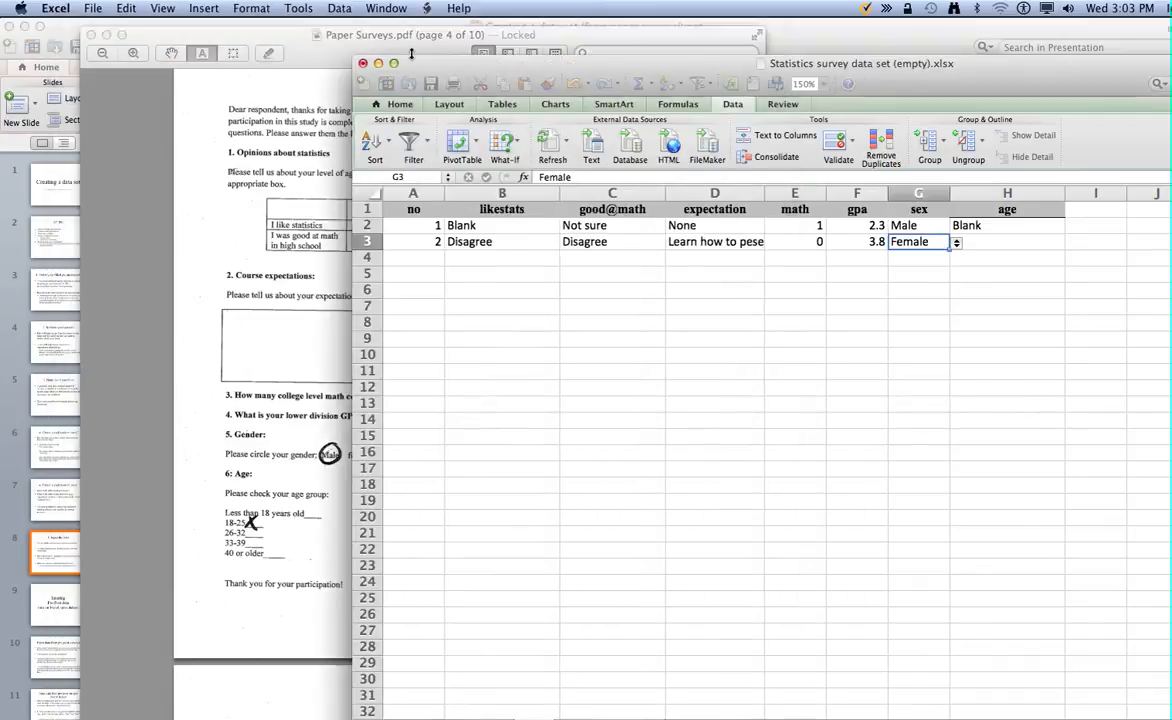
click(380, 65)
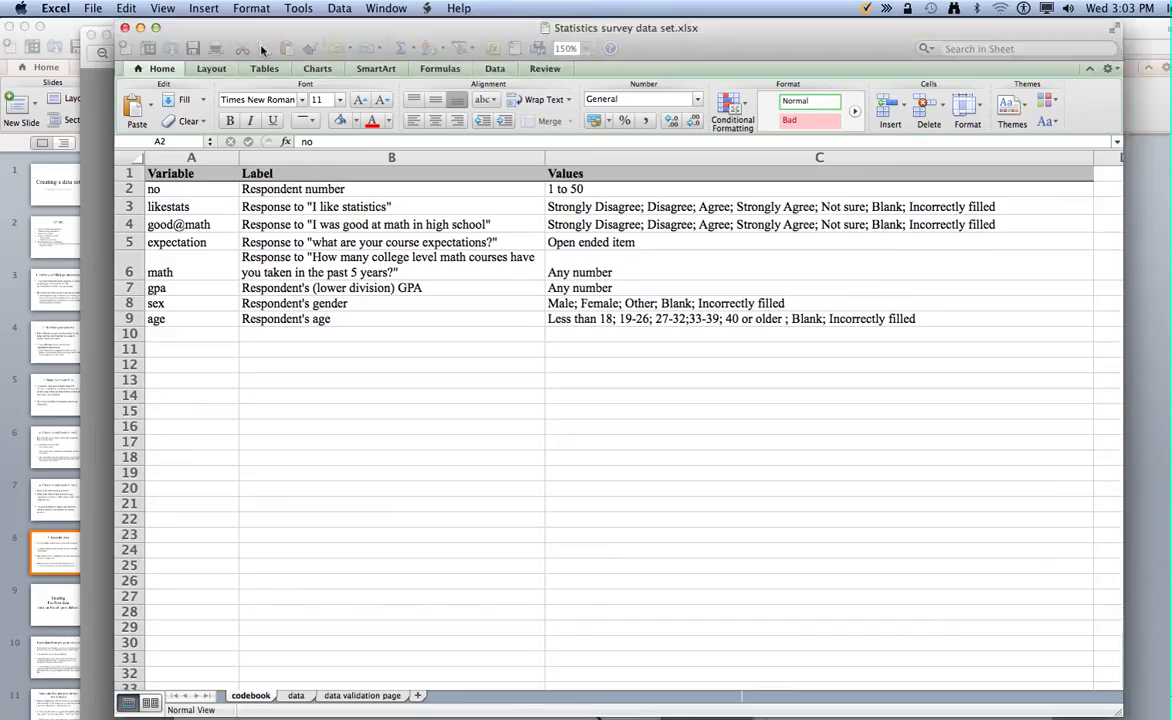
click(296, 696)
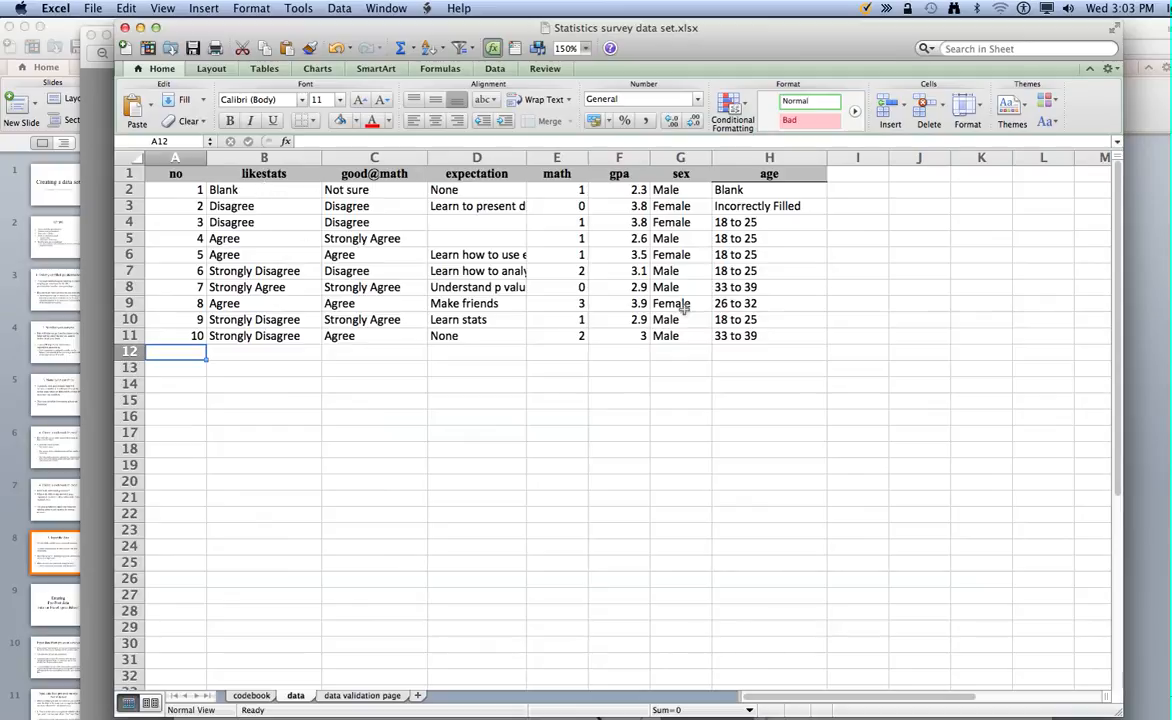
click(767, 336)
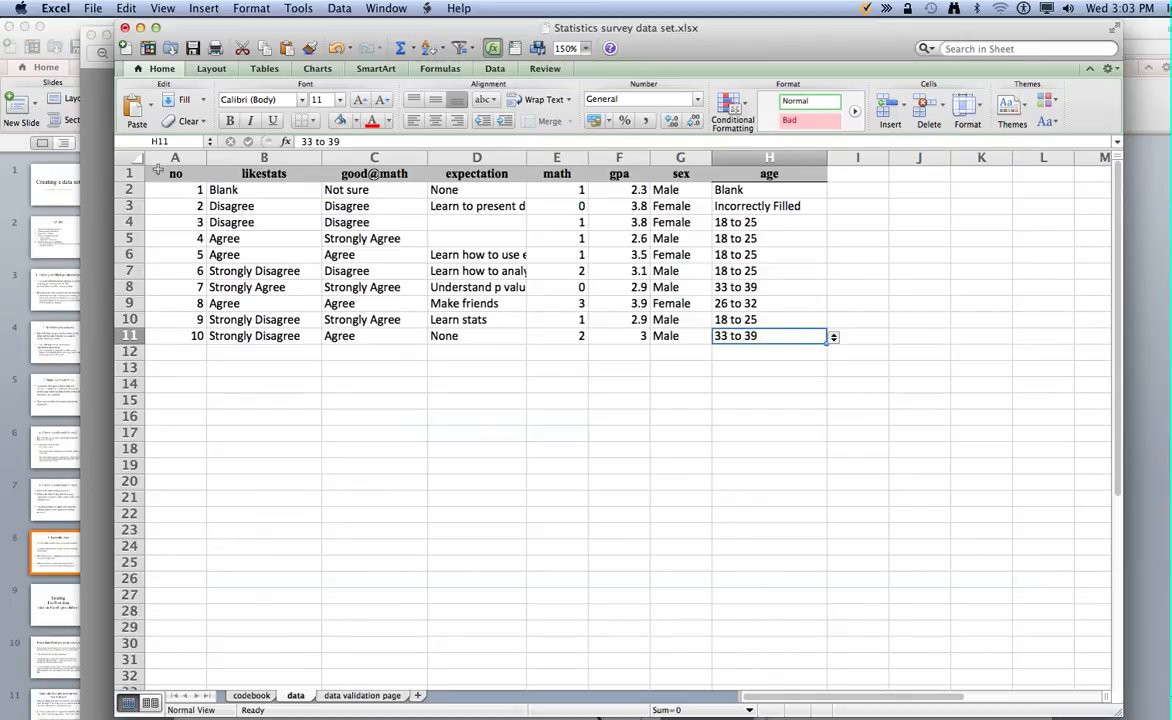
Step: Switch to the PowerPoint presentation and advance to slide 9 on entering Pre-Post data
click(25, 195)
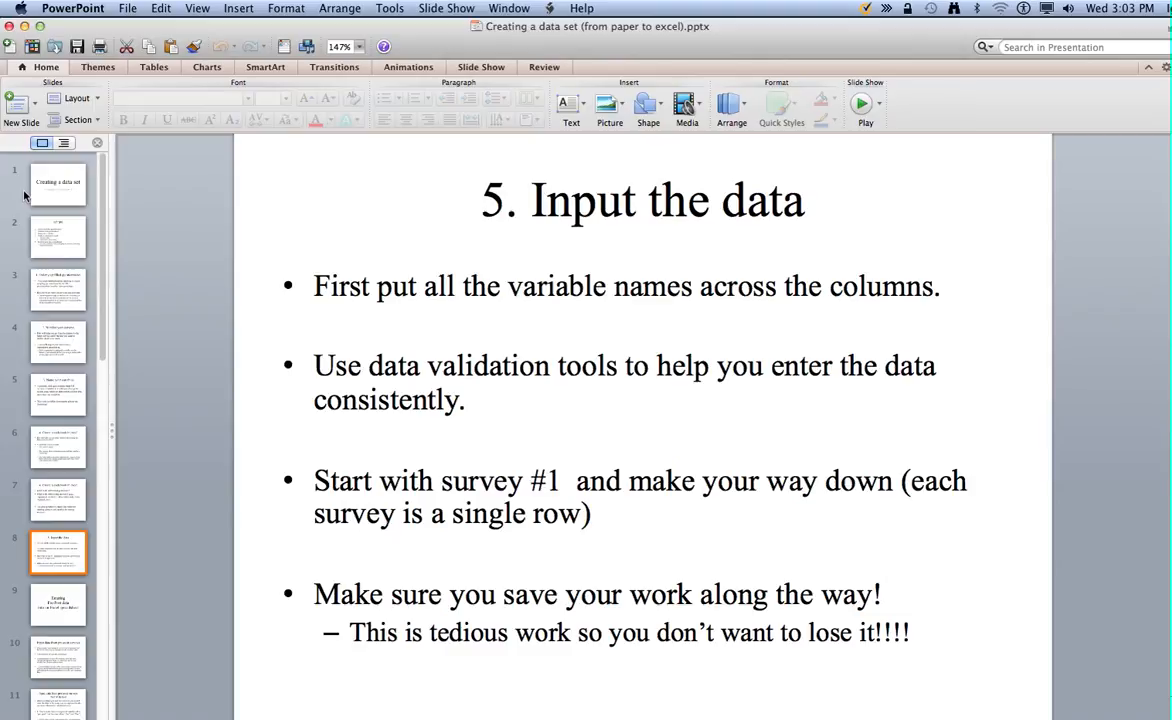
key(Down)
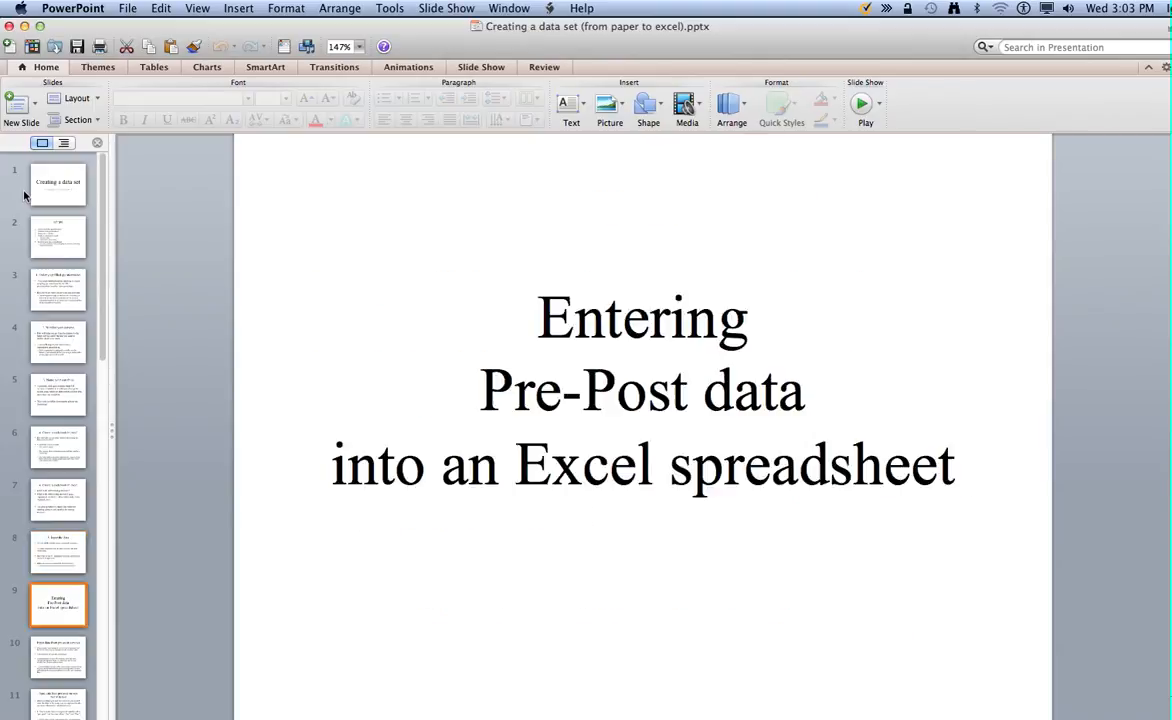